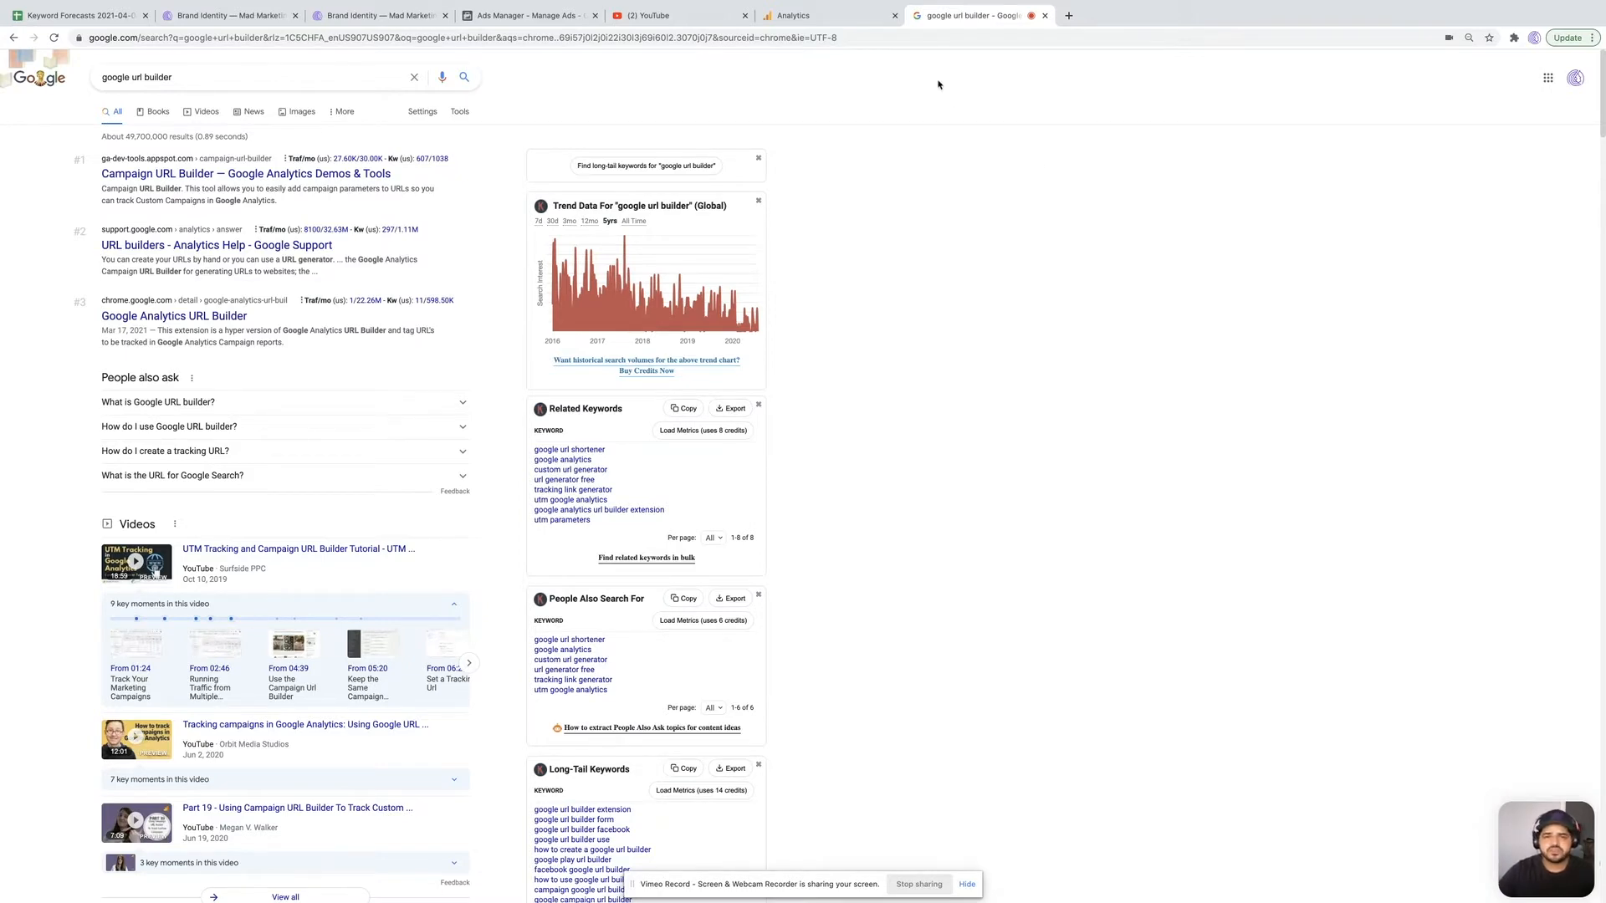
Step: Switch to Google Analytics and open the Paid Search breakdown in the Acquisition report for All Traffic Channels
{"action": "left_click", "coordinate": [837, 20]}
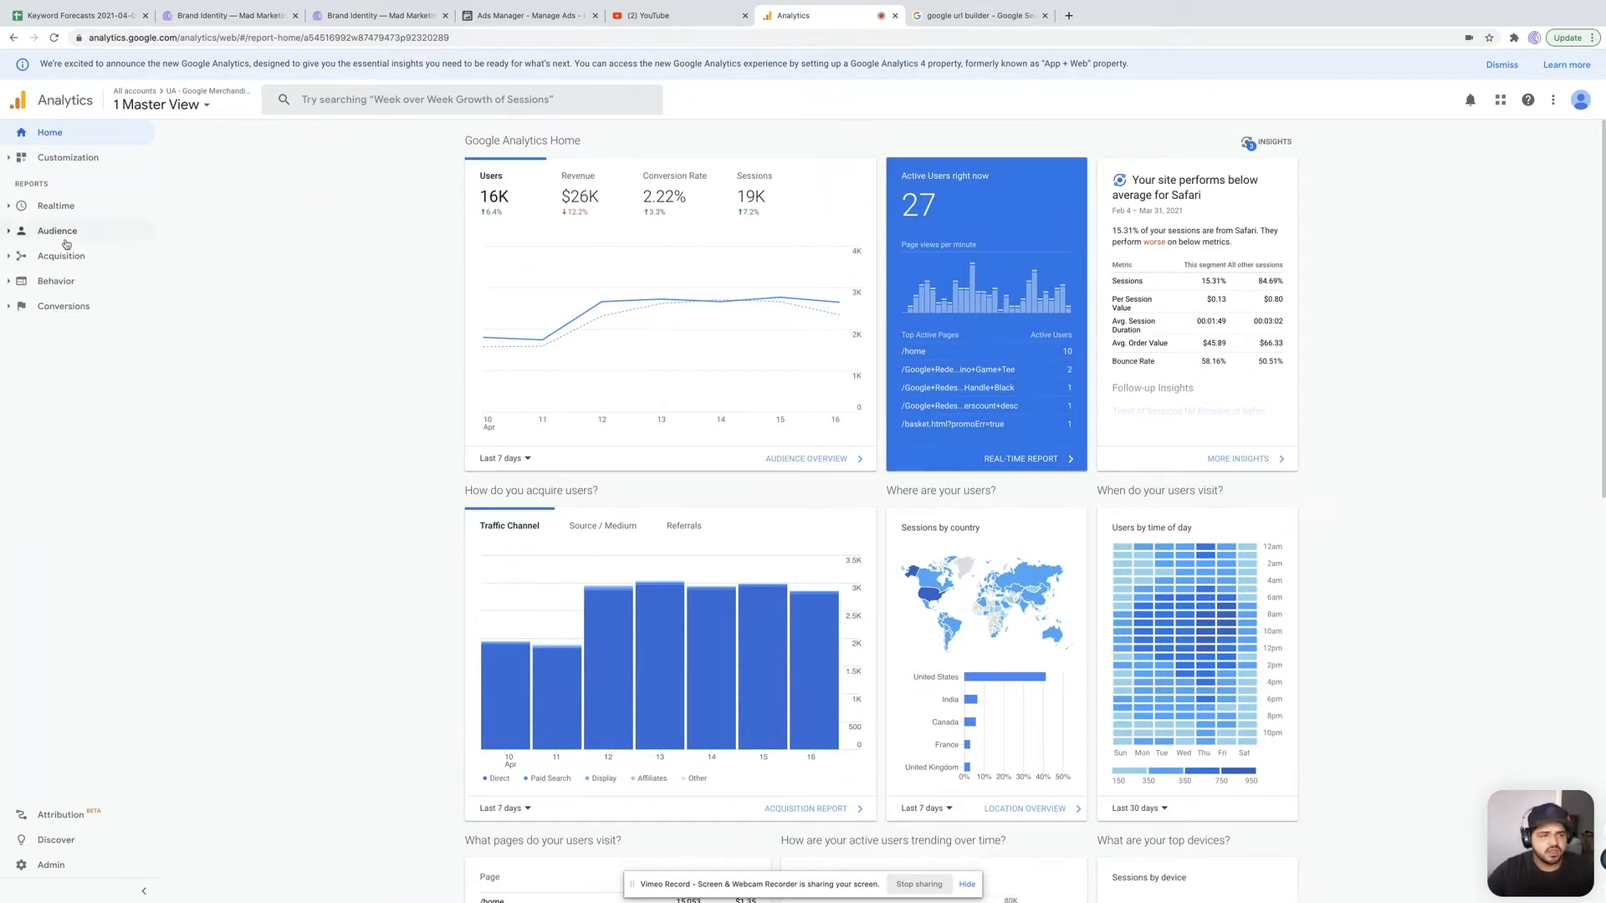
{"action": "left_click", "coordinate": [8, 262]}
{"action": "left_click", "coordinate": [69, 299]}
{"action": "left_click", "coordinate": [68, 322]}
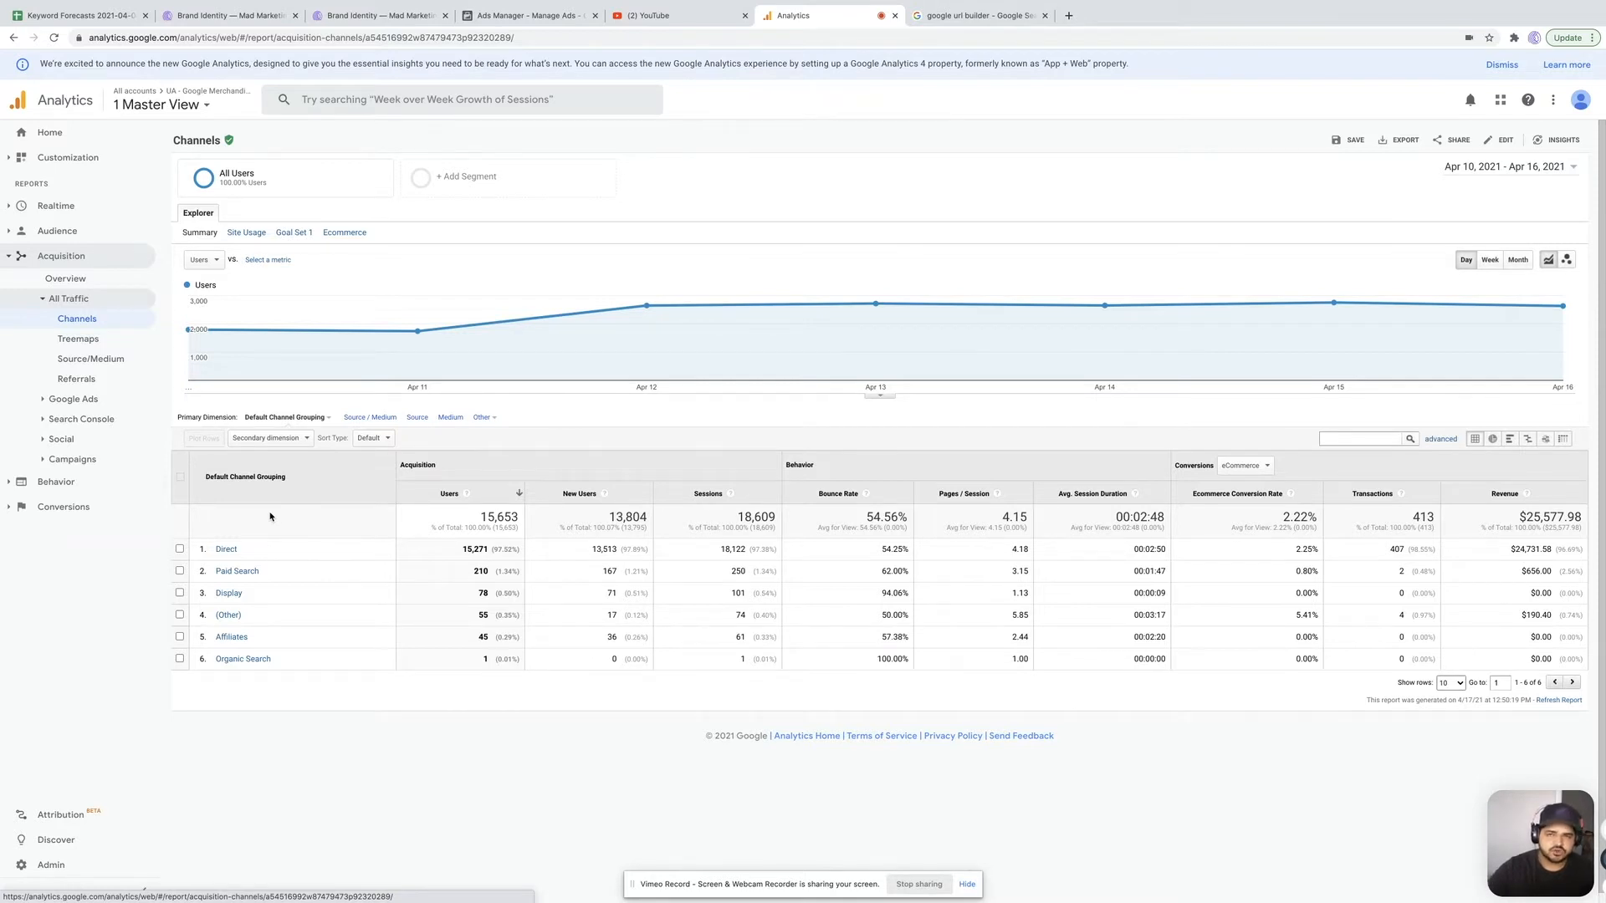
{"action": "left_click", "coordinate": [238, 576]}
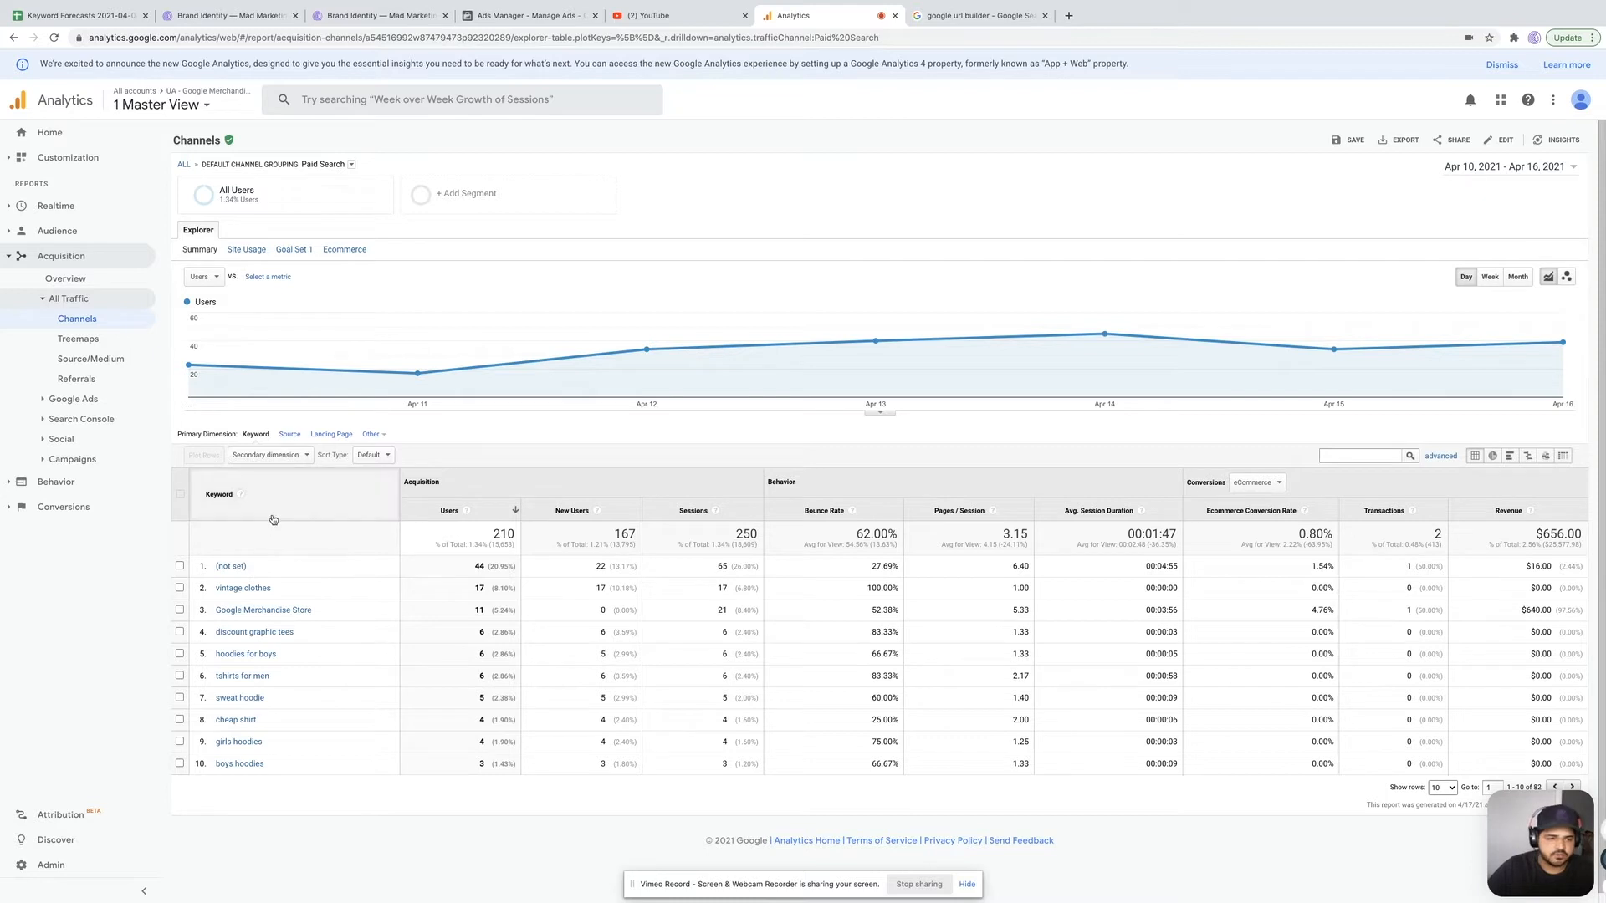
Step: Change the Paid Search table's primary dimension to Source and examine the users coming from google
{"action": "left_click", "coordinate": [270, 457]}
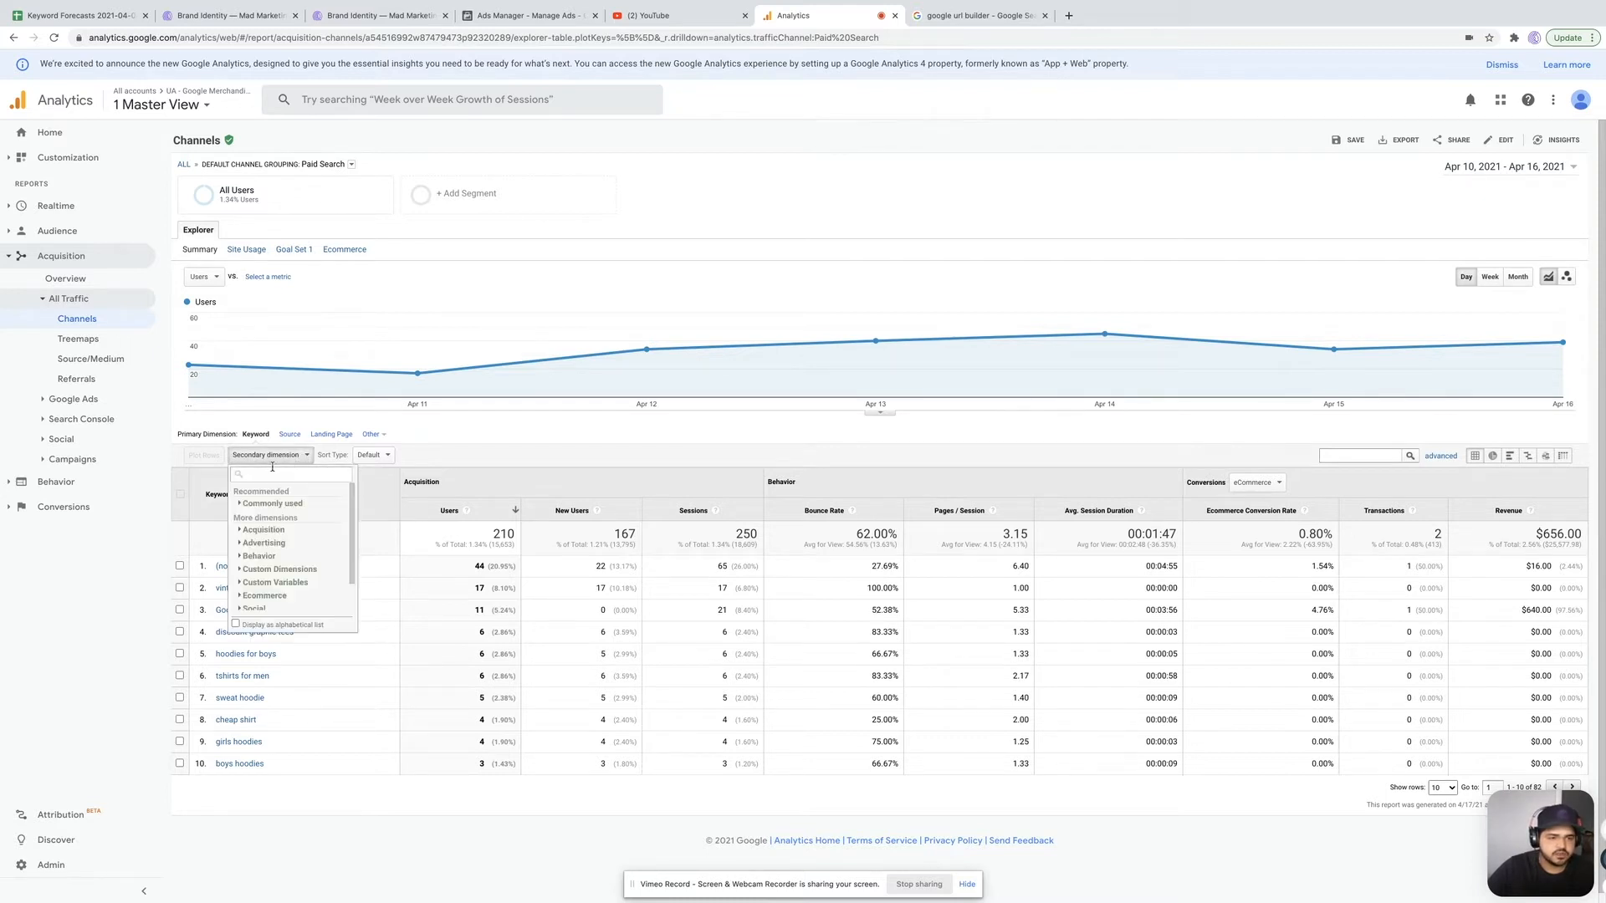
{"action": "left_click", "coordinate": [248, 436]}
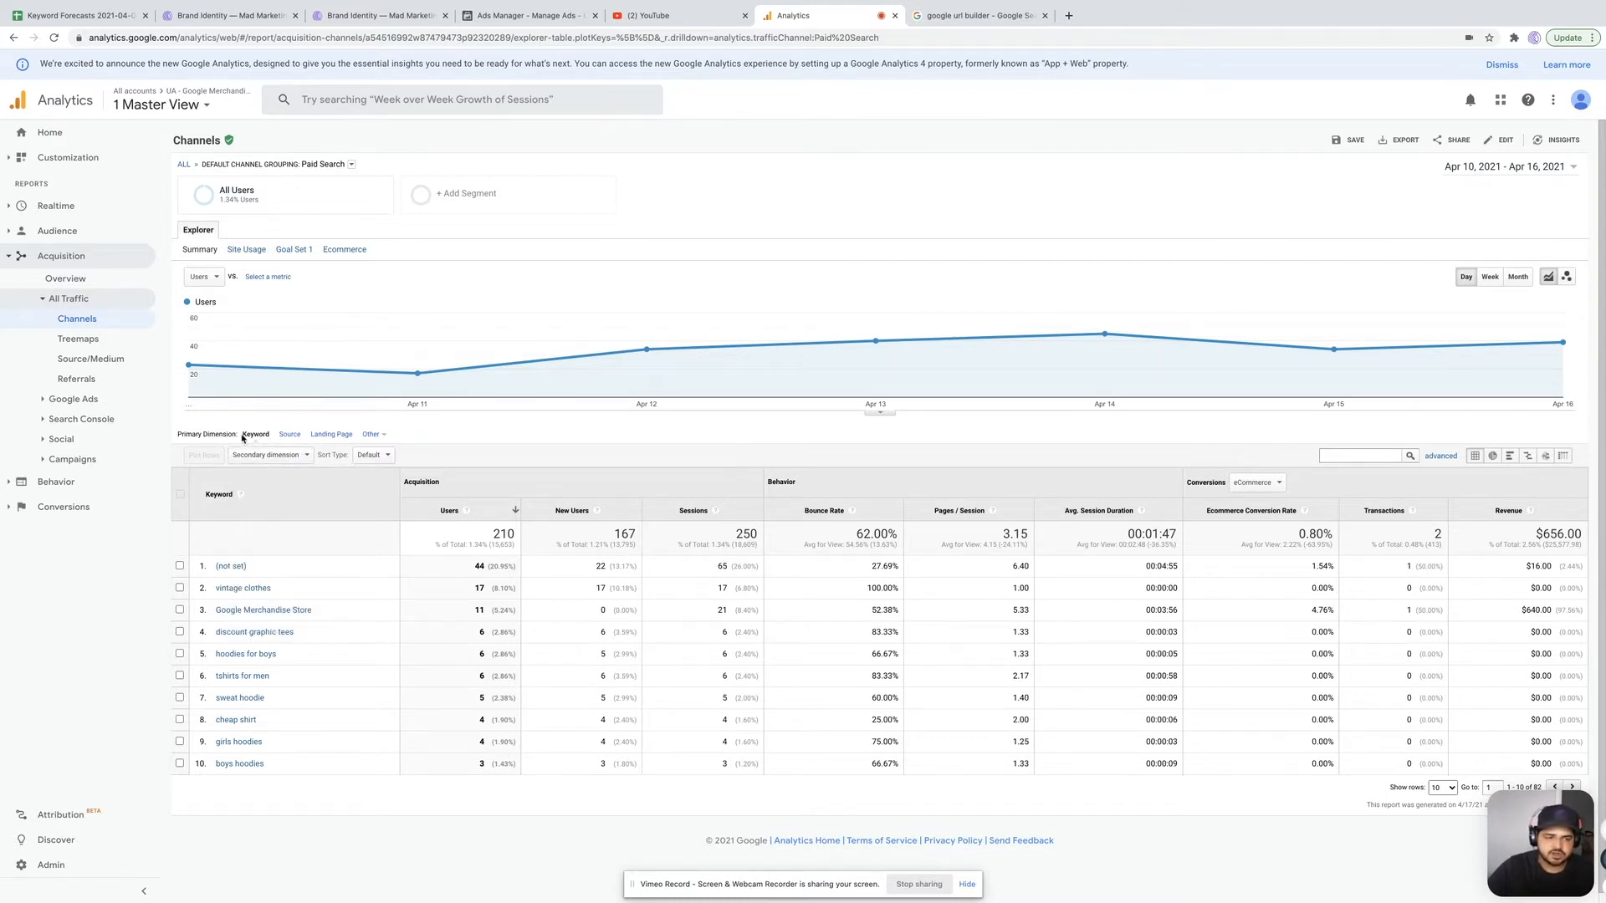
{"action": "double_click", "coordinate": [244, 436]}
{"action": "left_click", "coordinate": [495, 437]}
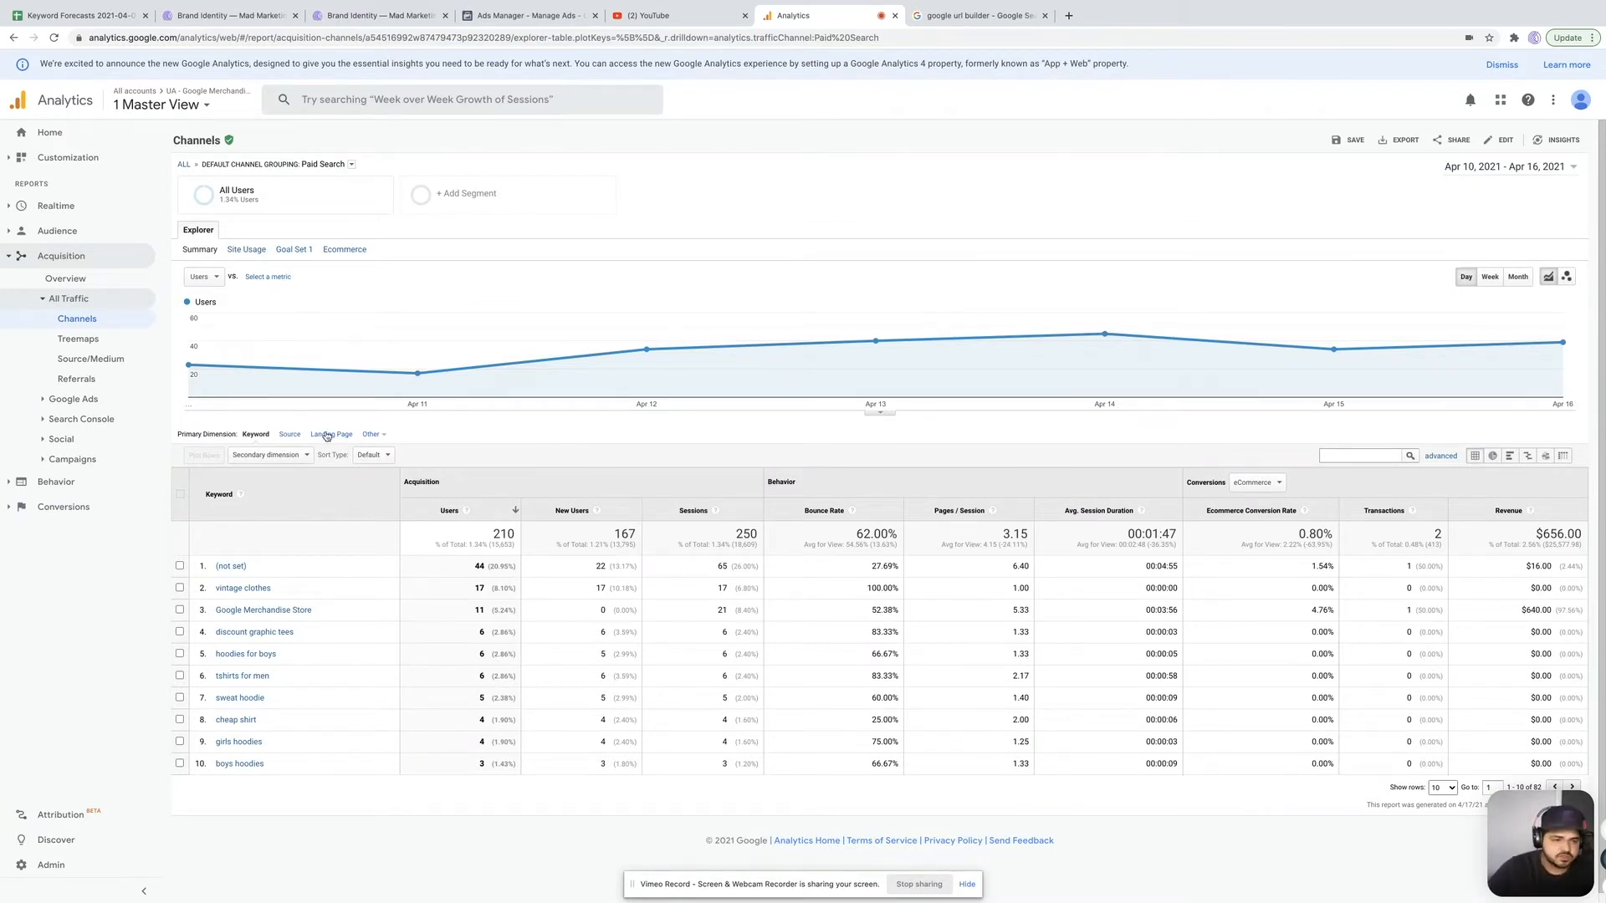
{"action": "left_click", "coordinate": [289, 435]}
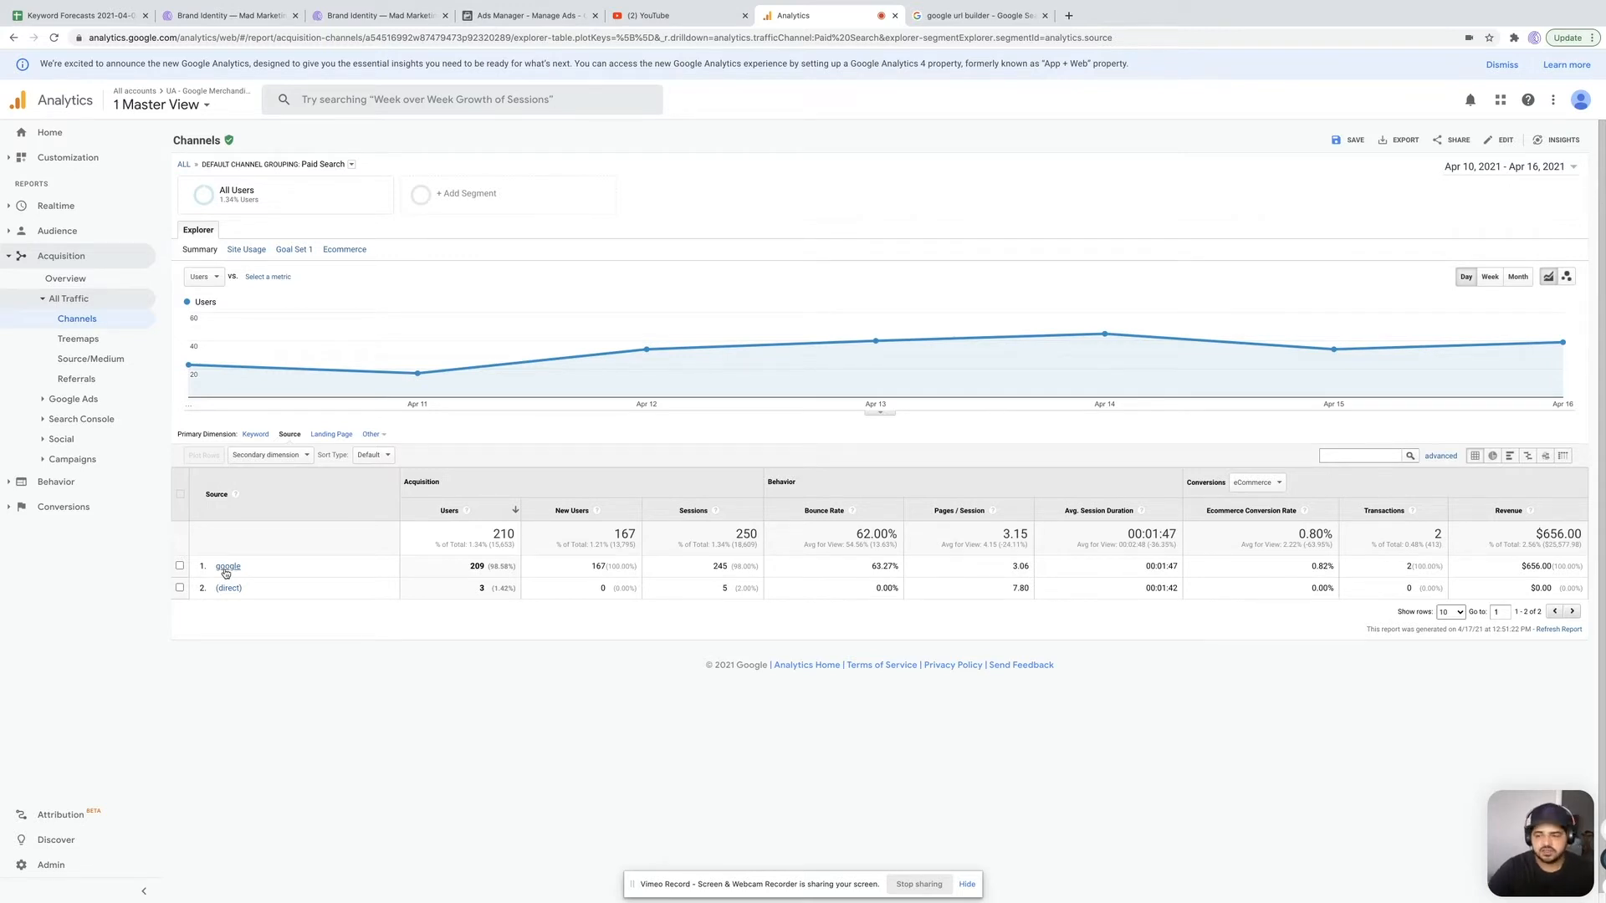
{"action": "double_click", "coordinate": [472, 567]}
{"action": "left_click", "coordinate": [512, 625]}
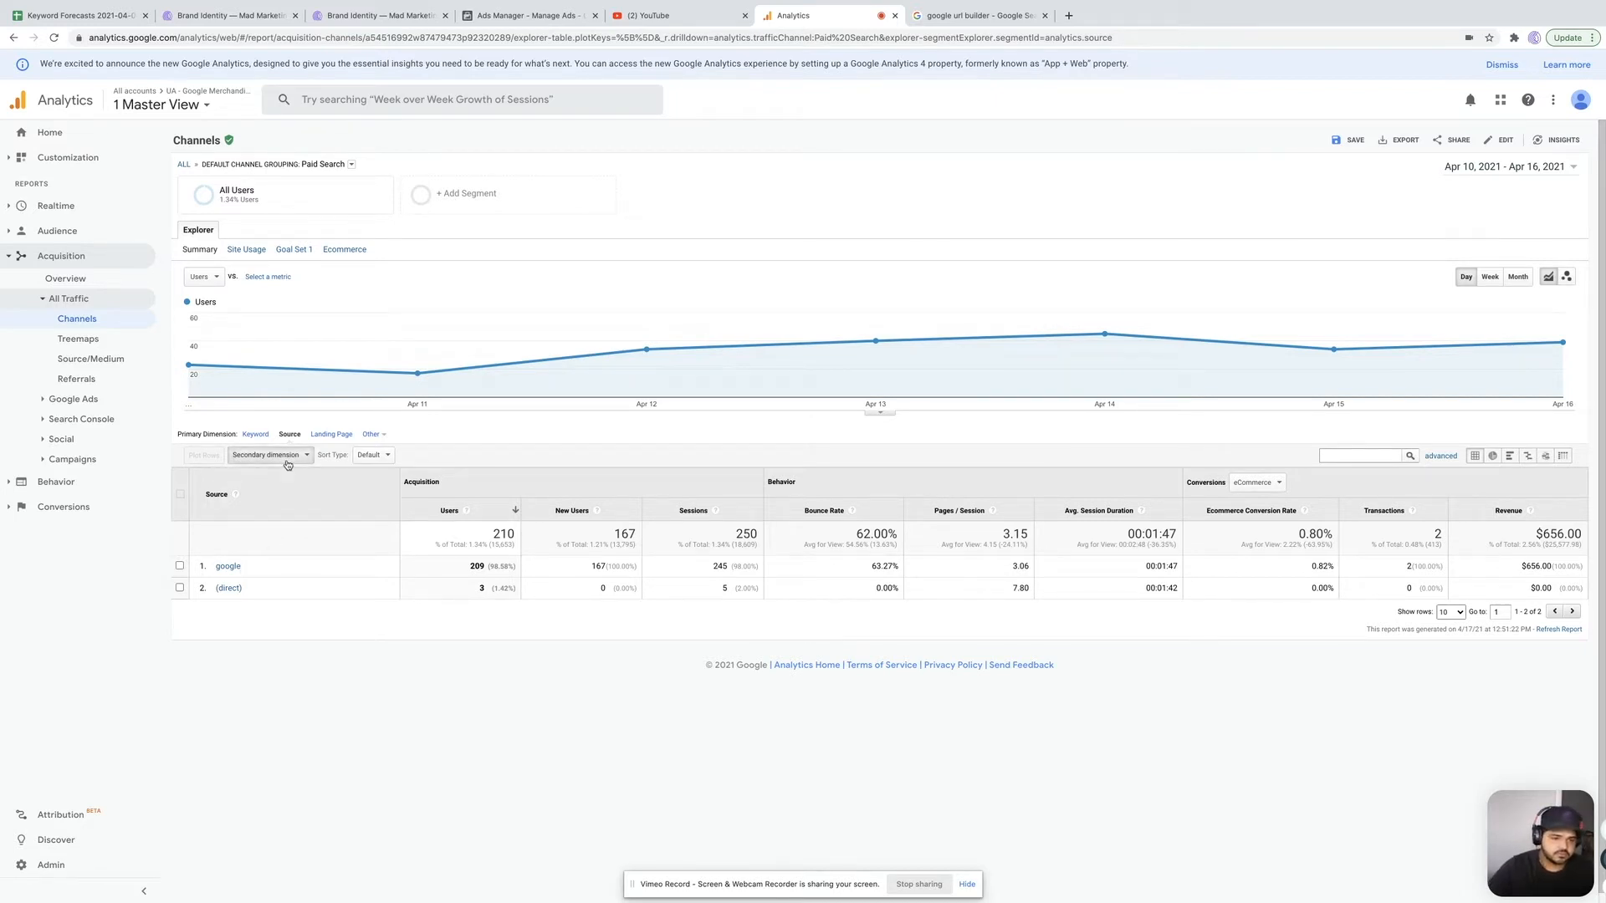
Step: Add Source / Medium as the table's secondary dimension and examine the medium for the google row
{"action": "left_click", "coordinate": [285, 457]}
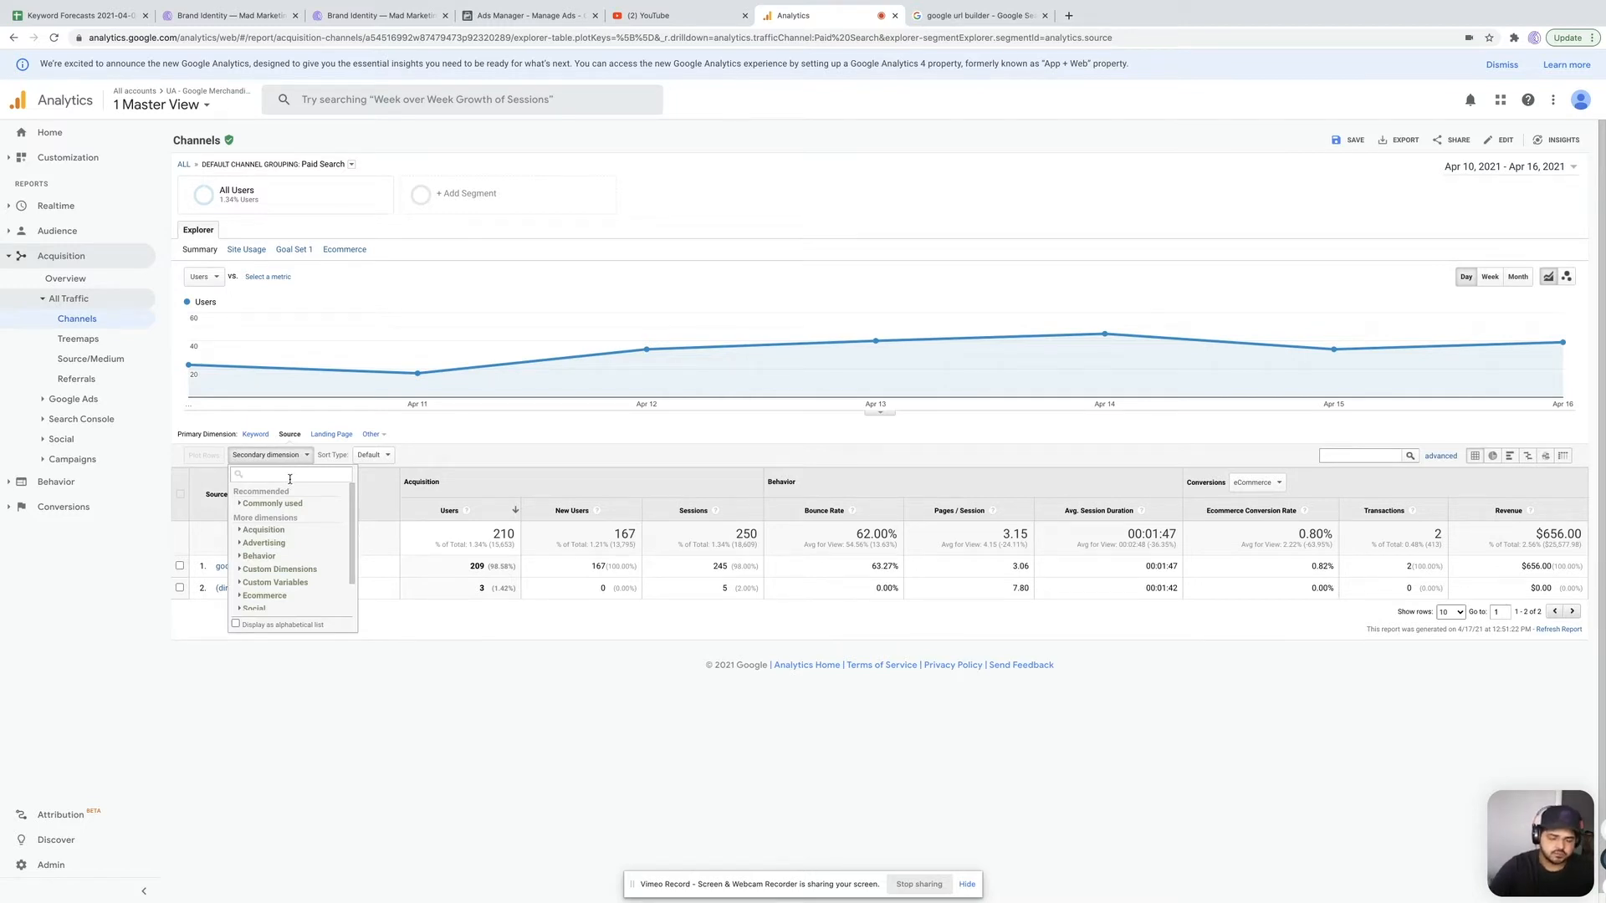
{"action": "type", "text": "mediu"}
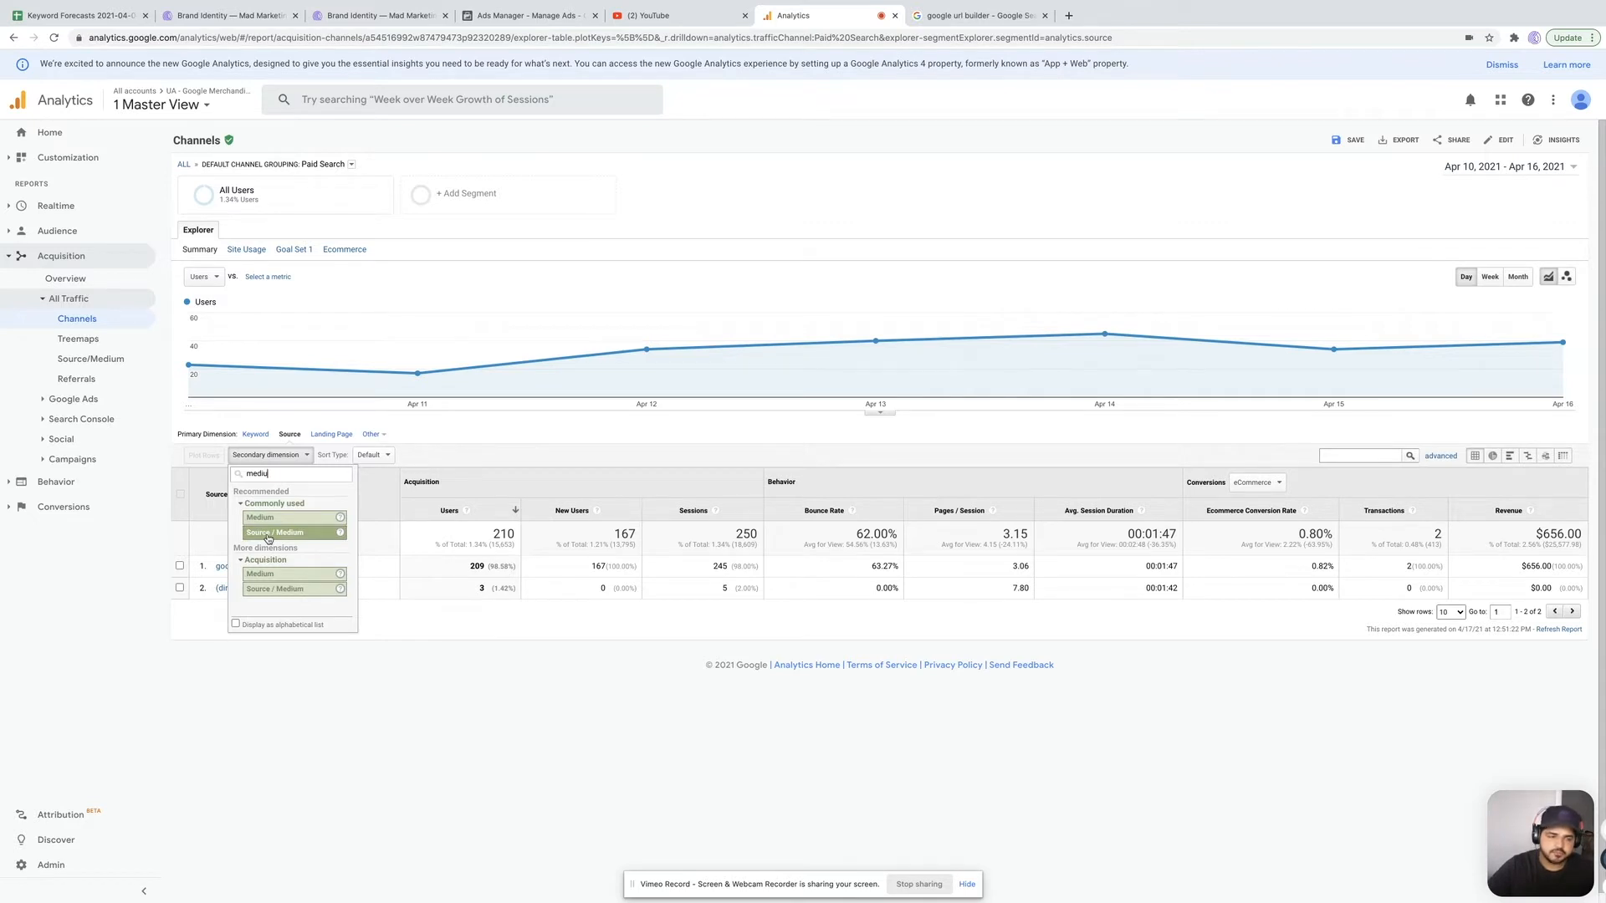
{"action": "left_click", "coordinate": [268, 535]}
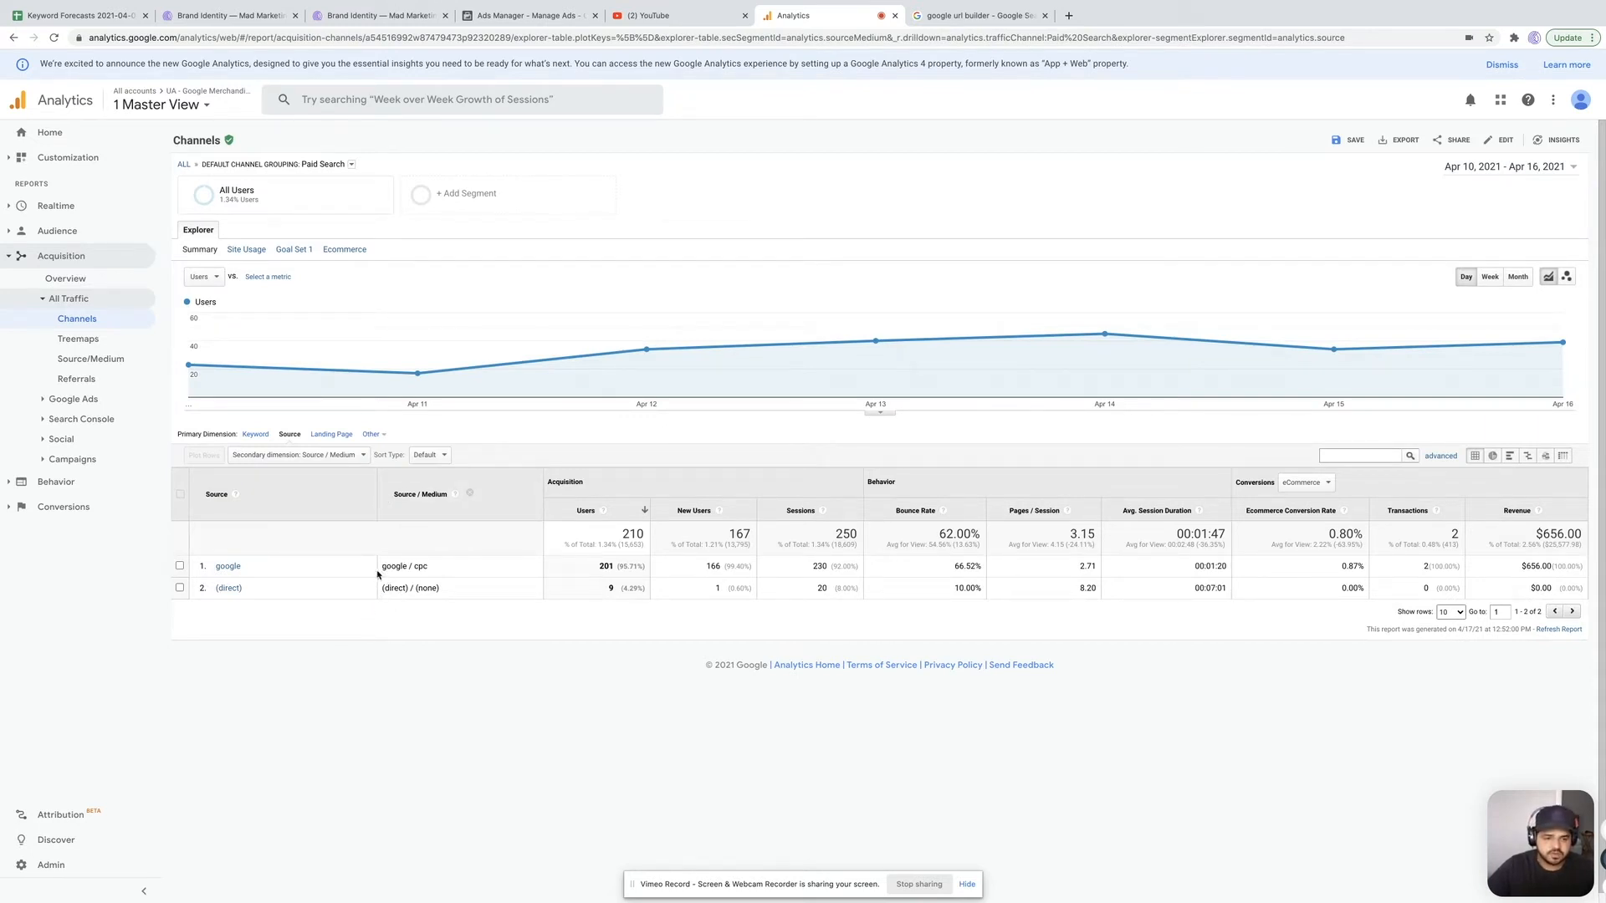
{"action": "left_click_drag", "start_coordinate": [381, 566], "coordinate": [429, 568]}
{"action": "left_click", "coordinate": [457, 622]}
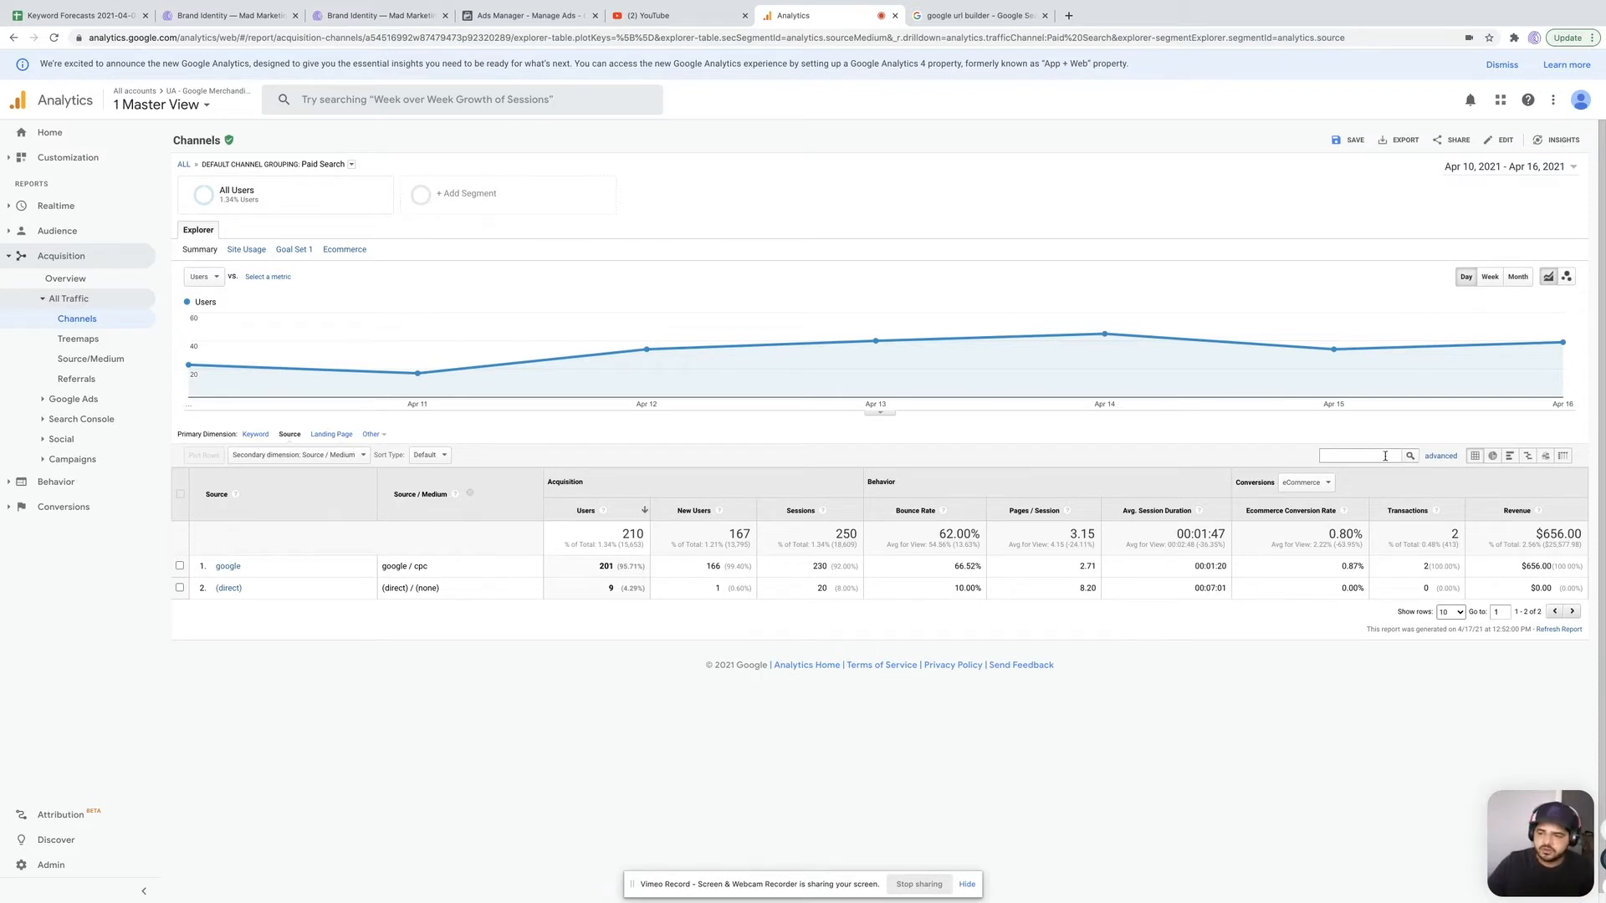
{"action": "left_click", "coordinate": [1440, 457]}
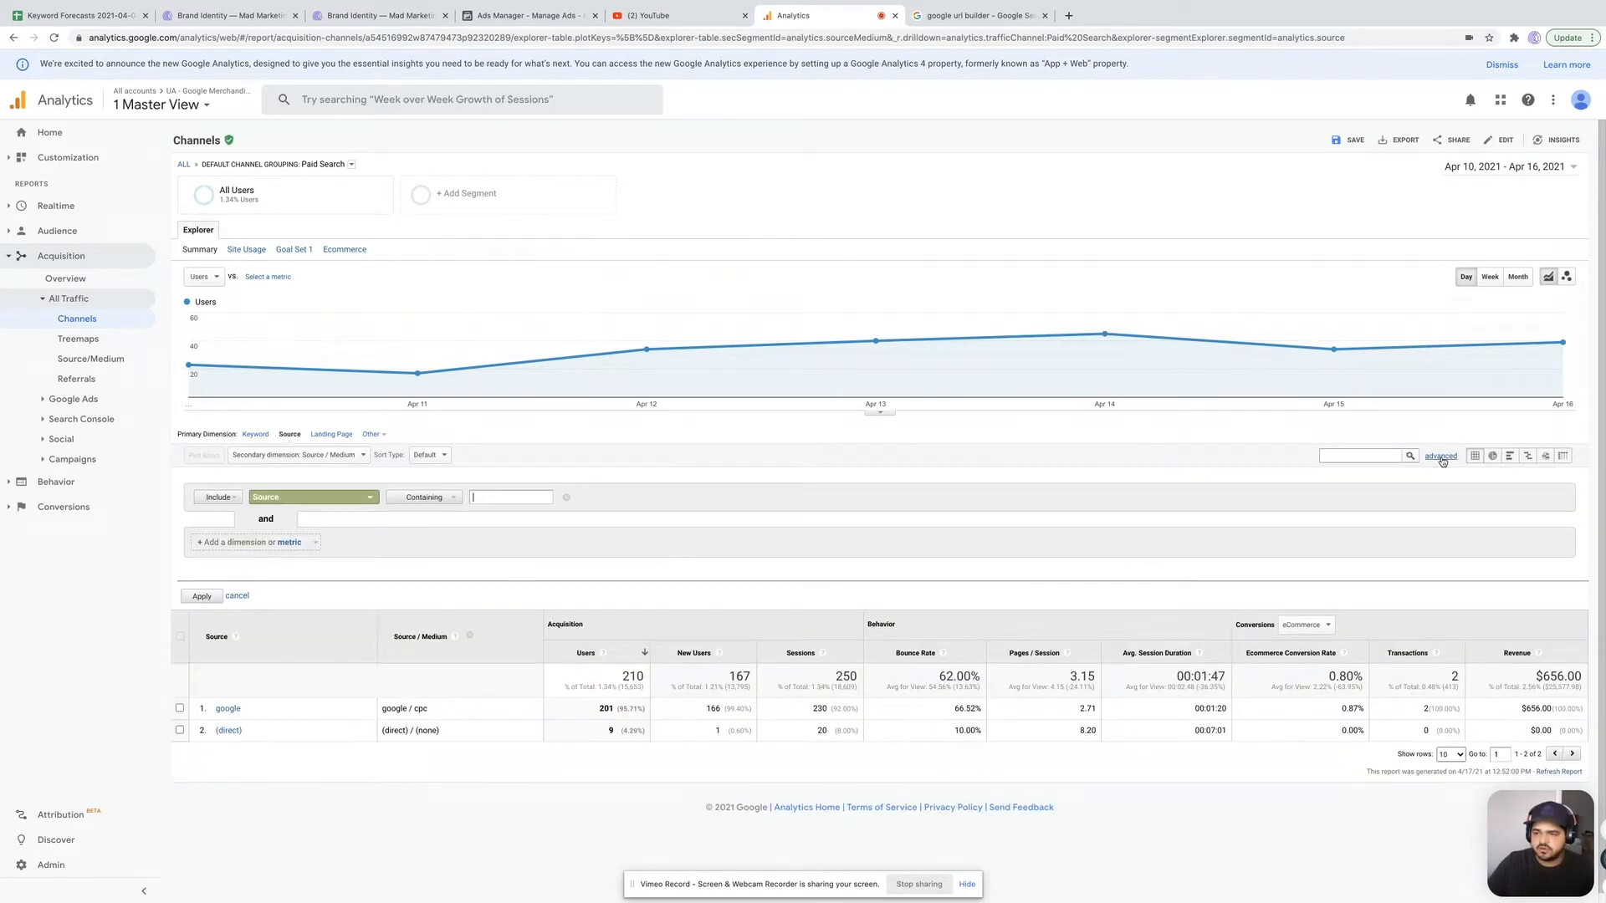
{"action": "left_click", "coordinate": [302, 502]}
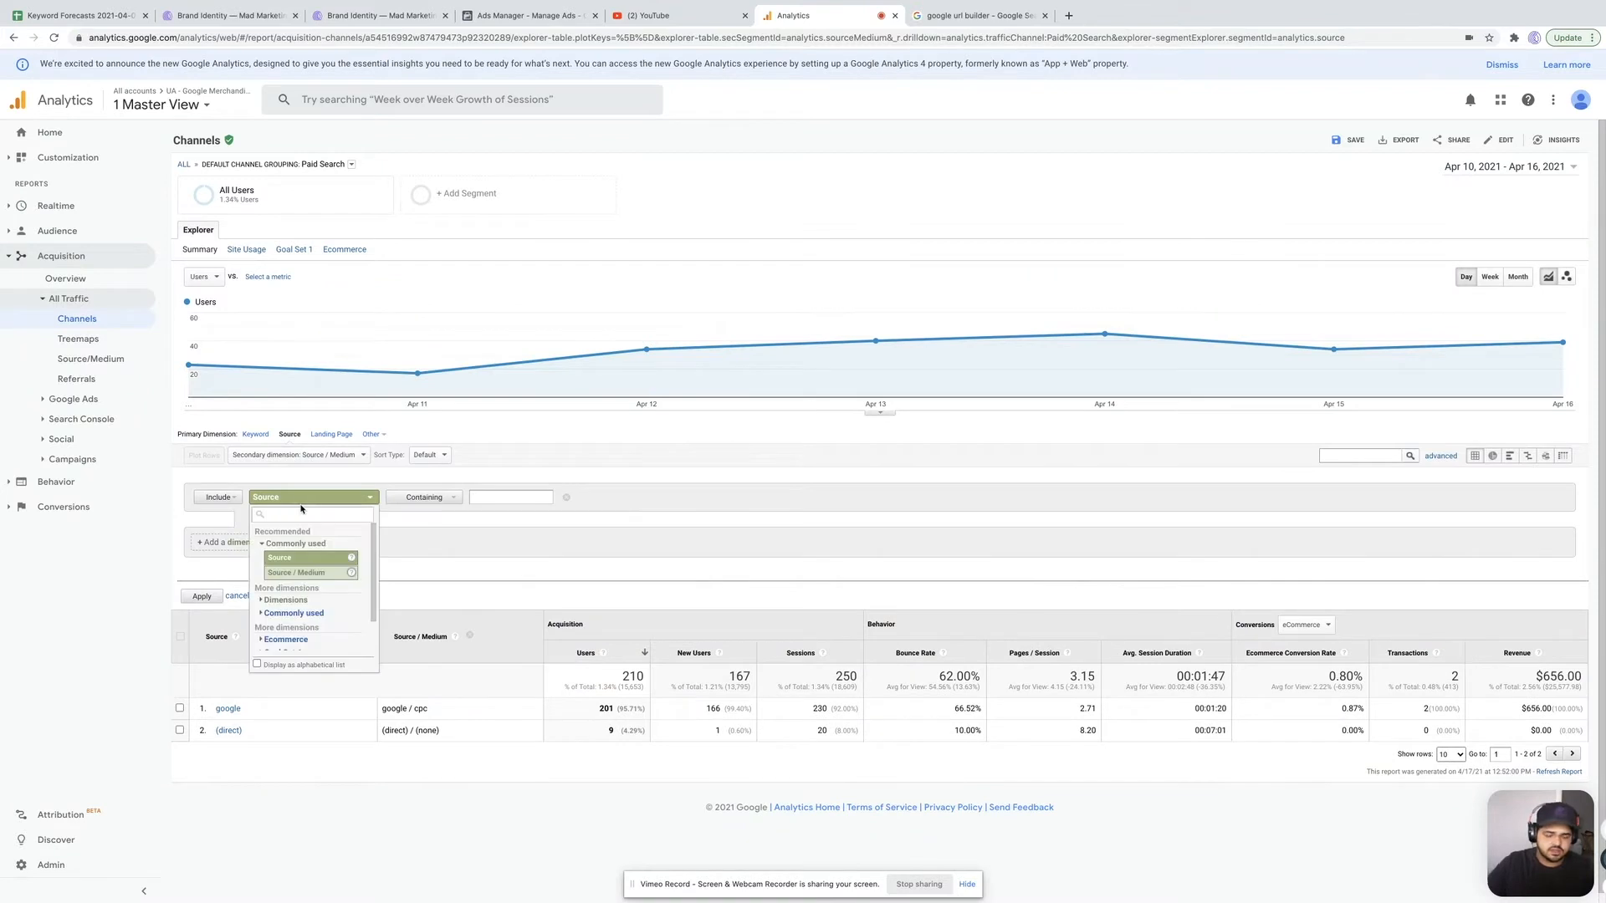
{"action": "type", "text": "campa"}
{"action": "key", "text": "BackSpace"}
{"action": "key", "text": "BackSpace"}
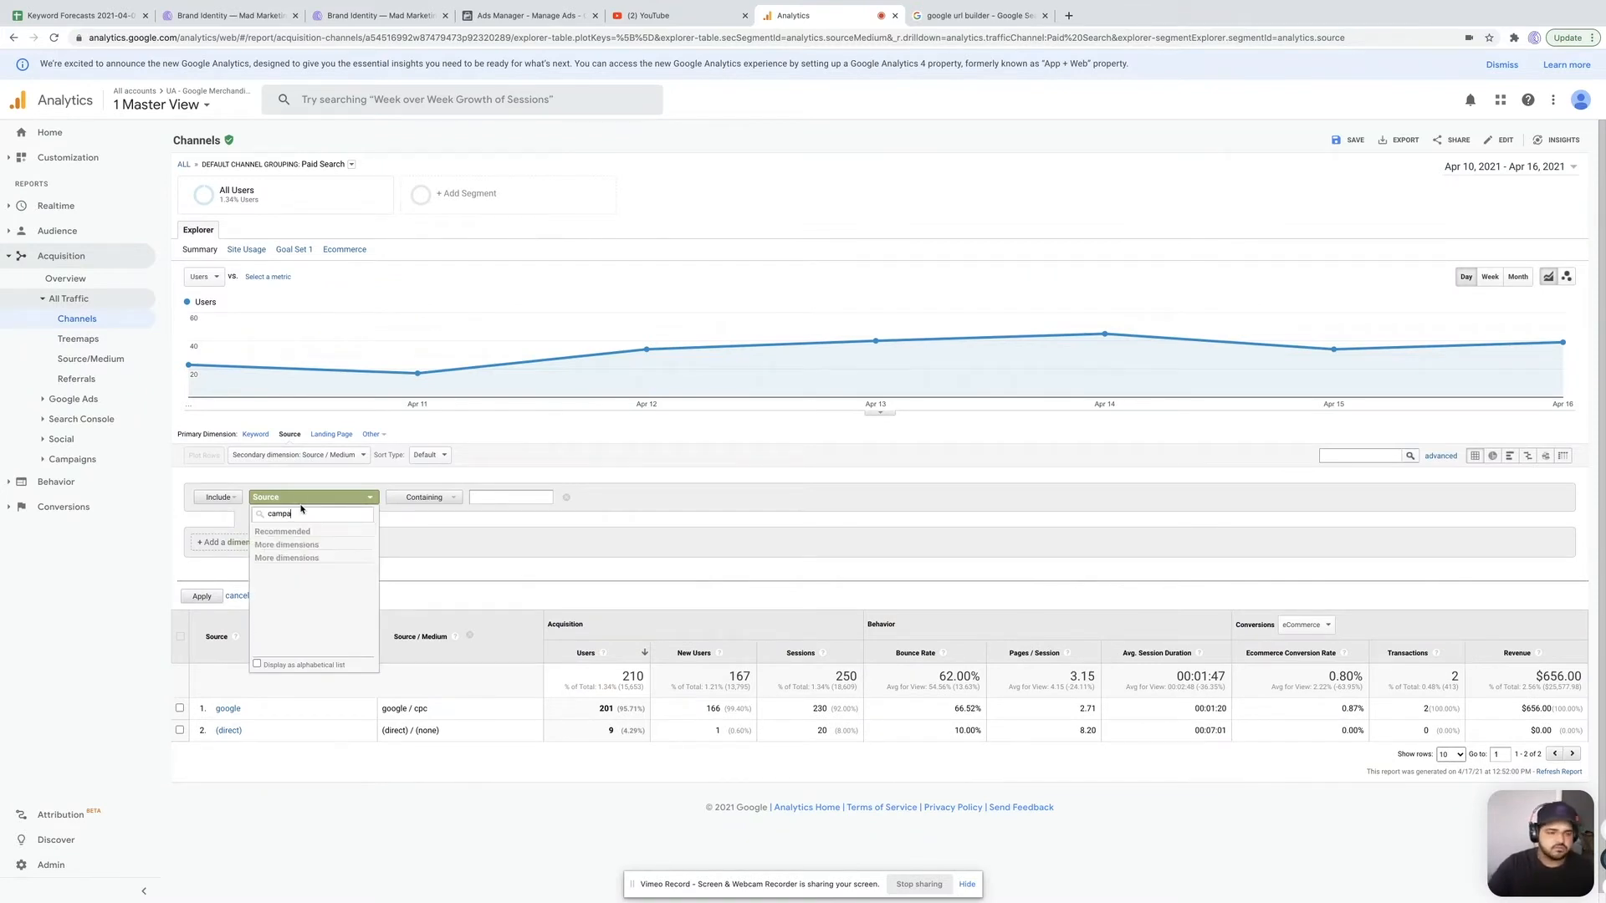
{"action": "key", "text": "BackSpace"}
{"action": "key", "text": "BackSpace"}
{"action": "key", "text": "BackSpace"}
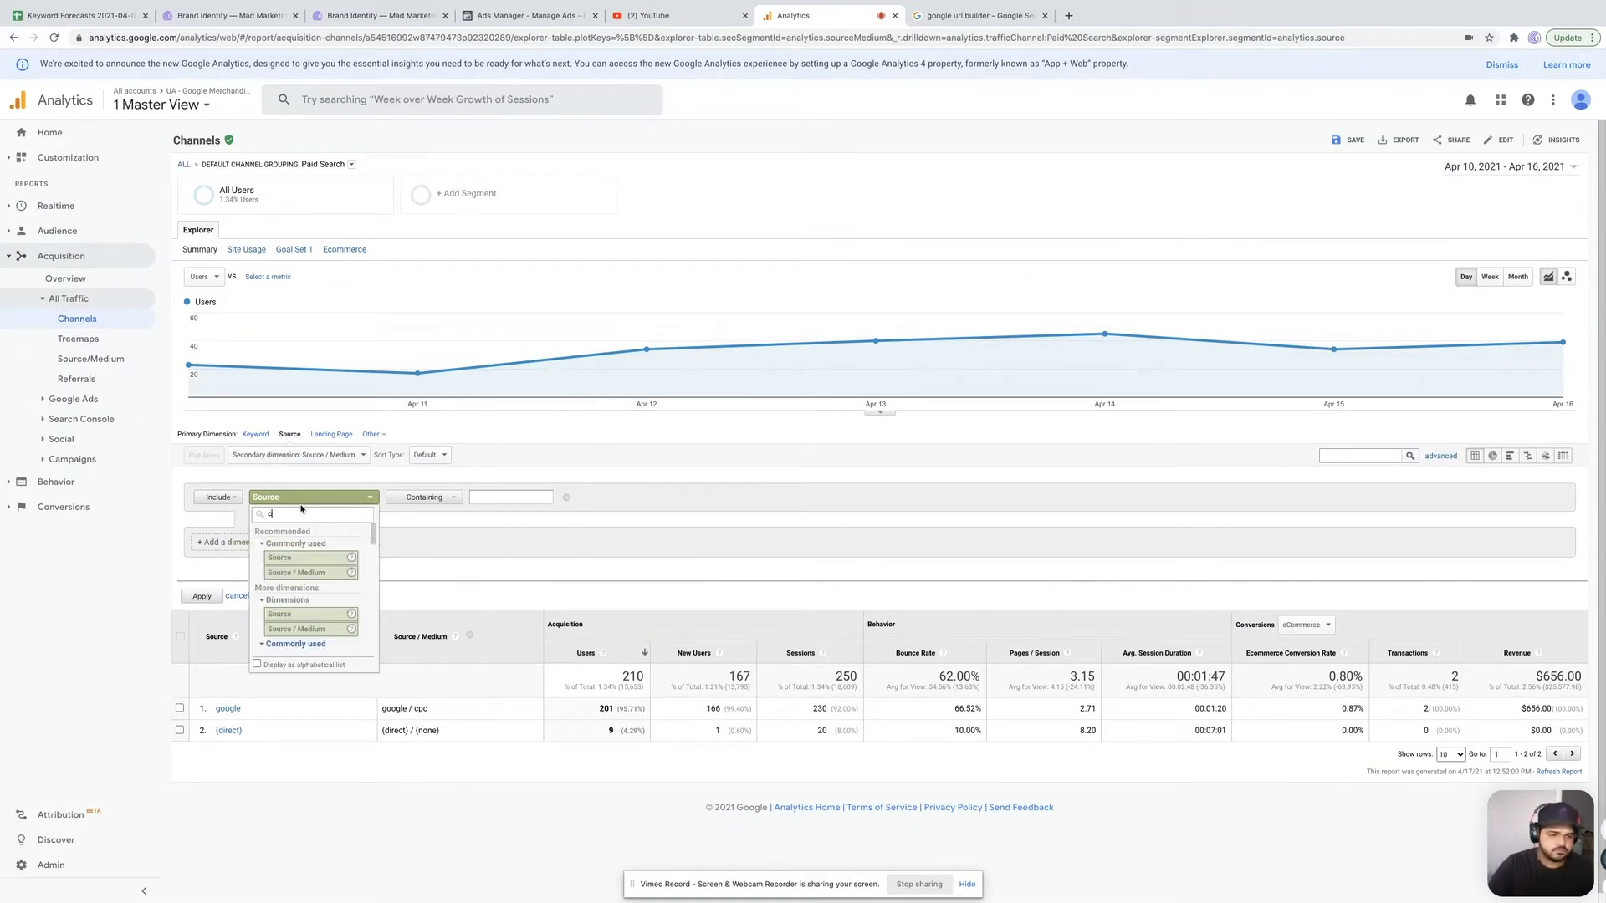
{"action": "scroll", "coordinate": [294, 565], "scroll_direction": "down", "scroll_amount": 10}
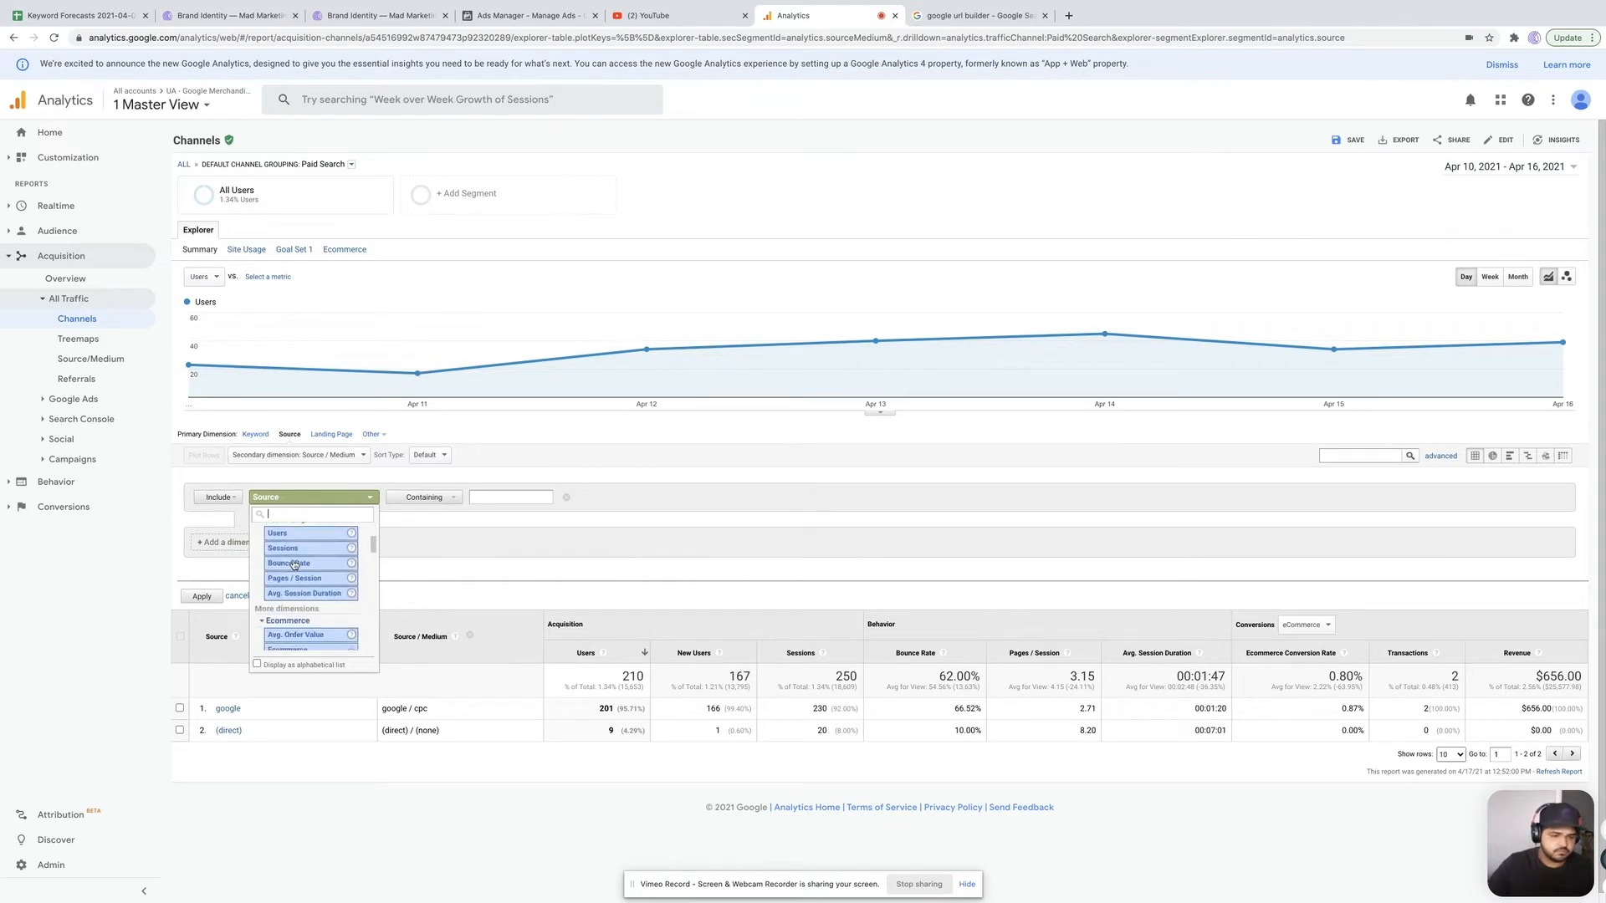
{"action": "scroll", "coordinate": [325, 558], "scroll_direction": "up", "scroll_amount": 10}
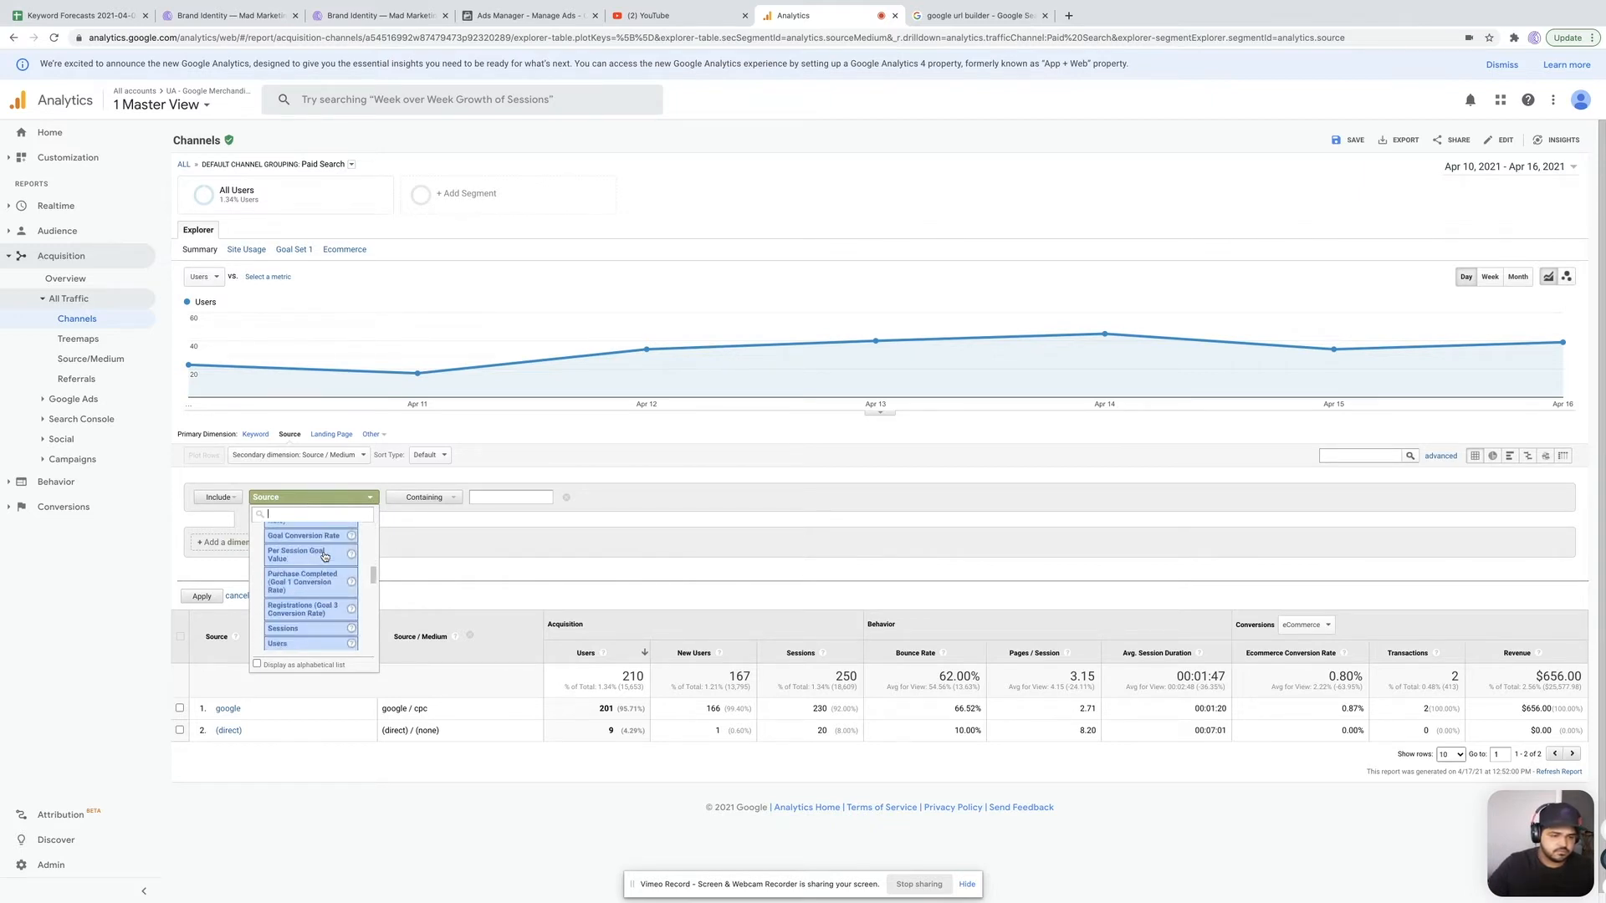
{"action": "left_click", "coordinate": [447, 478]}
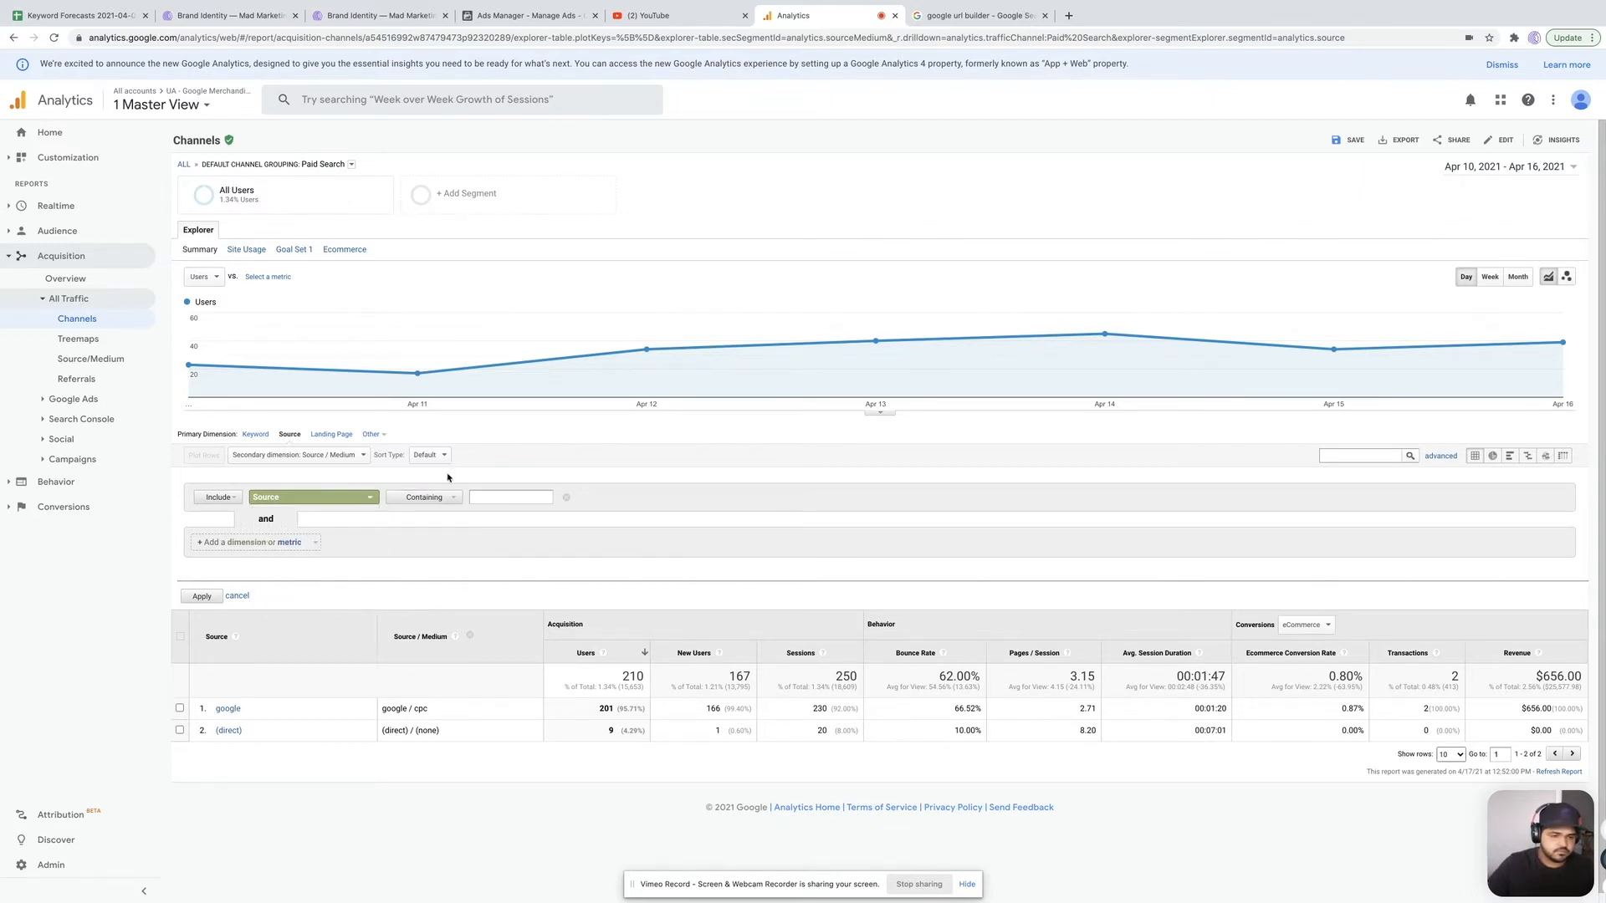
{"action": "left_click", "coordinate": [359, 503]}
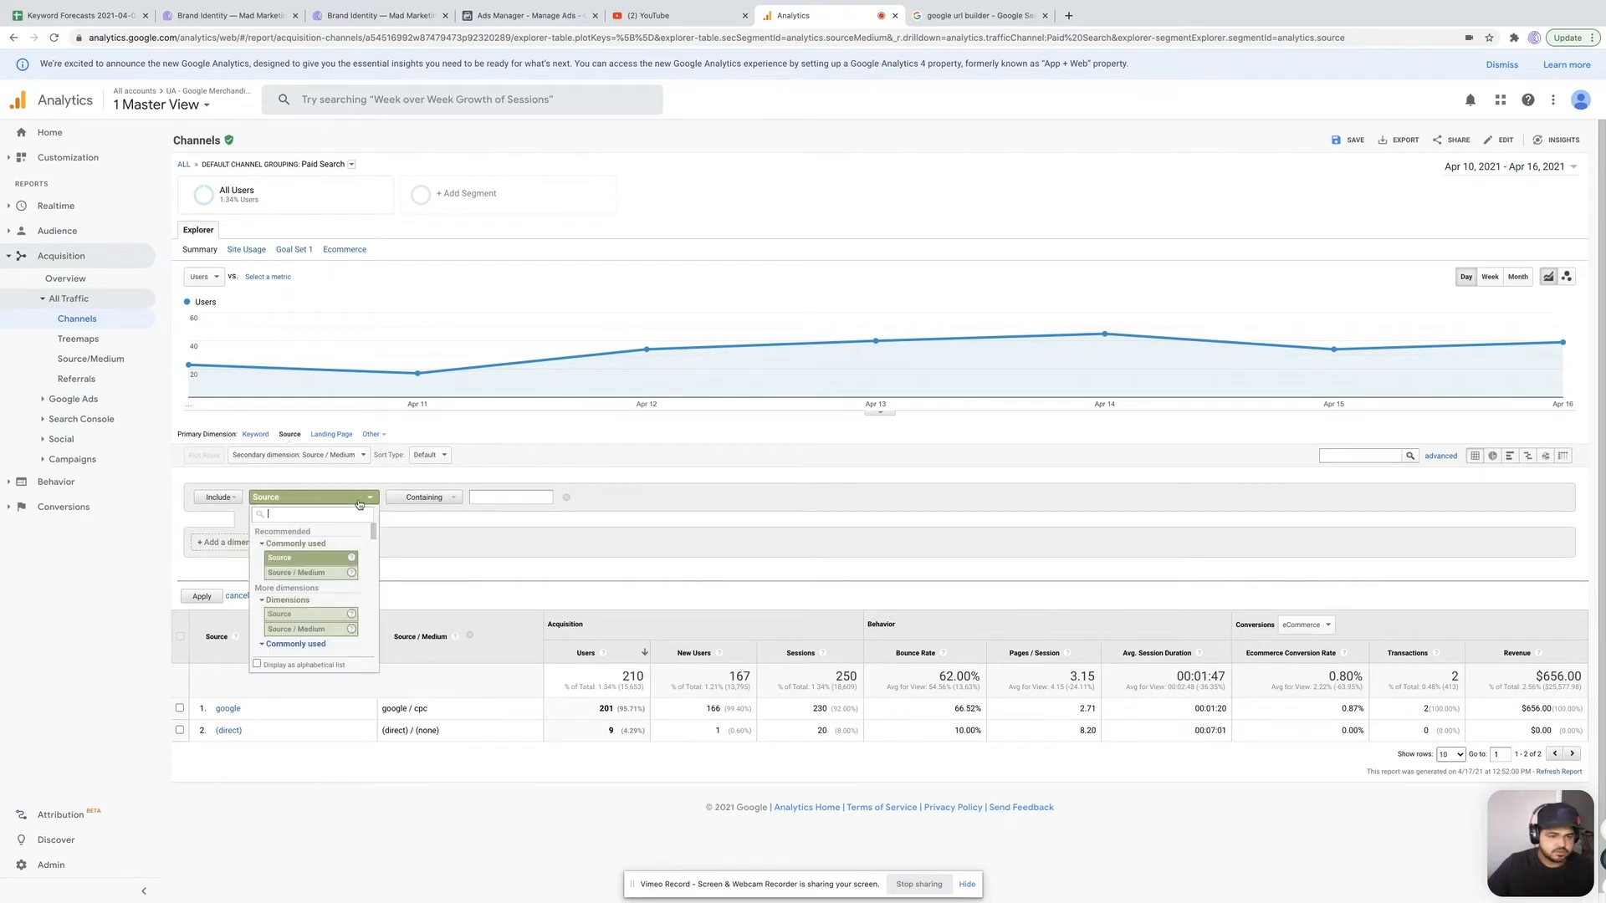
{"action": "left_click", "coordinate": [387, 542]}
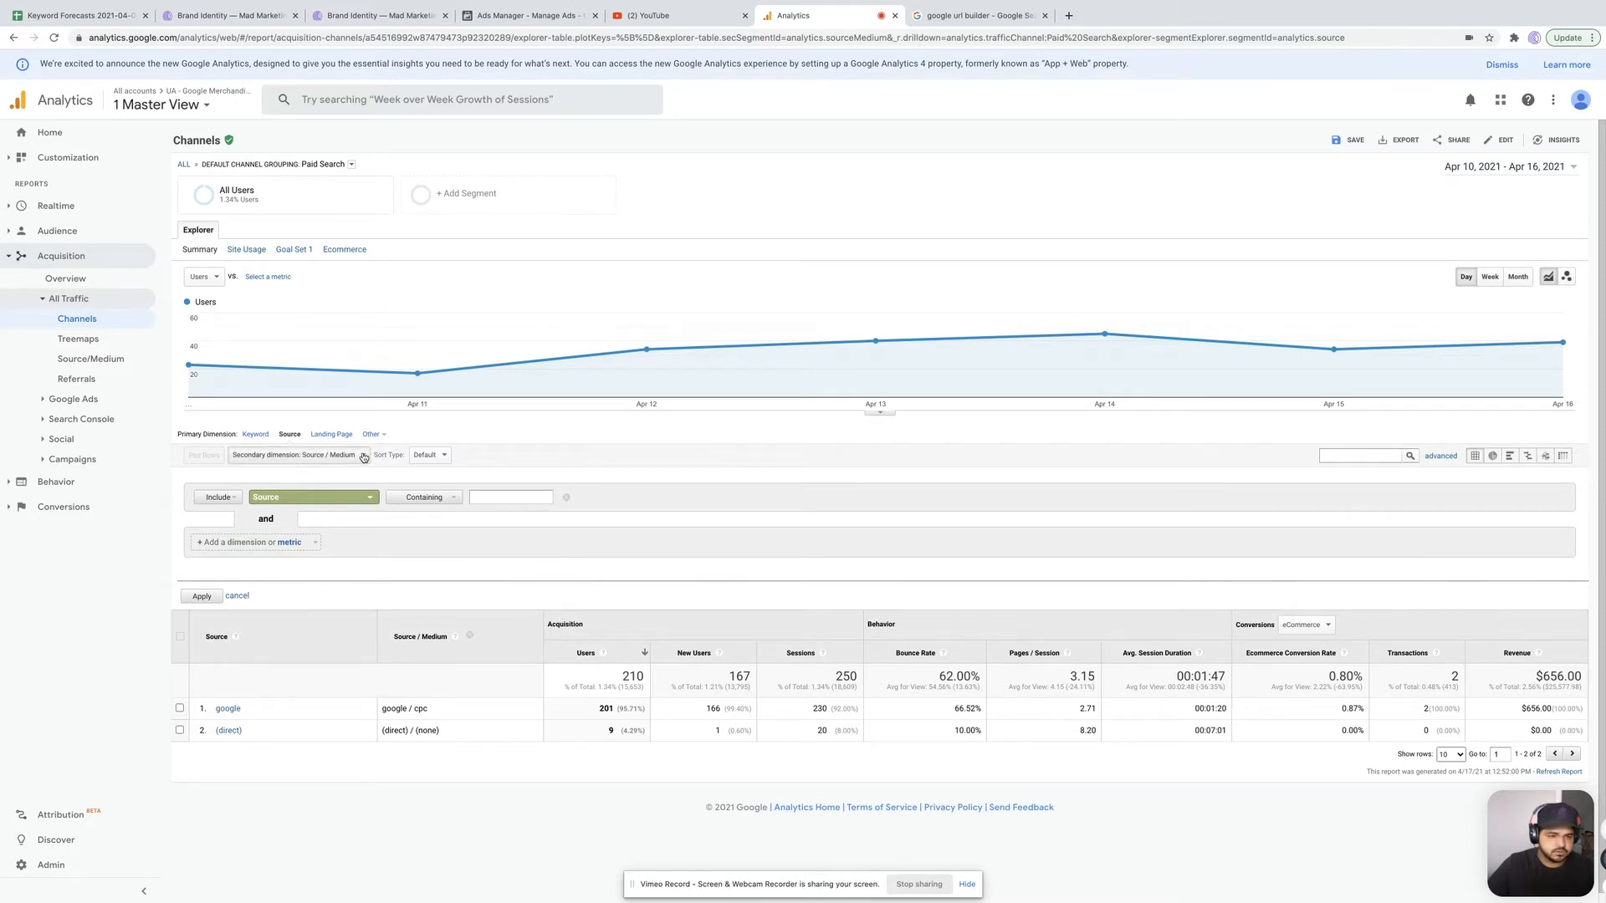
Step: Set the Paid Search table's secondary dimension to Campaign
{"action": "left_click", "coordinate": [297, 455]}
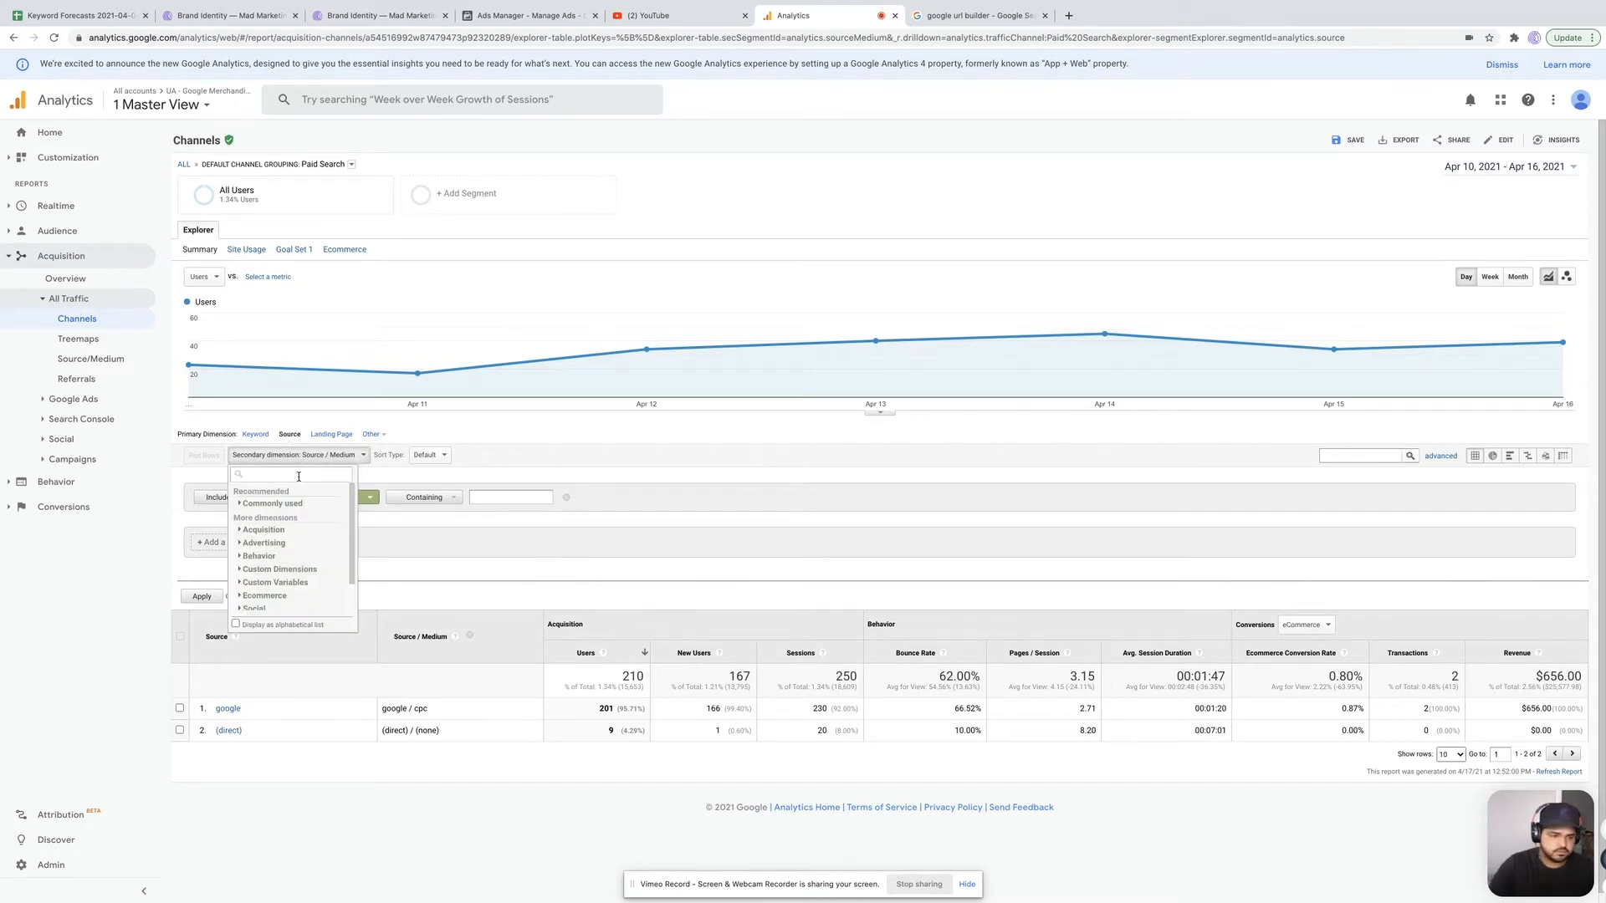
{"action": "type", "text": "sour"}
{"action": "key", "text": "BackSpace"}
{"action": "key", "text": "BackSpace"}
{"action": "key", "text": "BackSpace"}
{"action": "key", "text": "BackSpace"}
{"action": "type", "text": "campai"}
{"action": "left_click", "coordinate": [269, 517]}
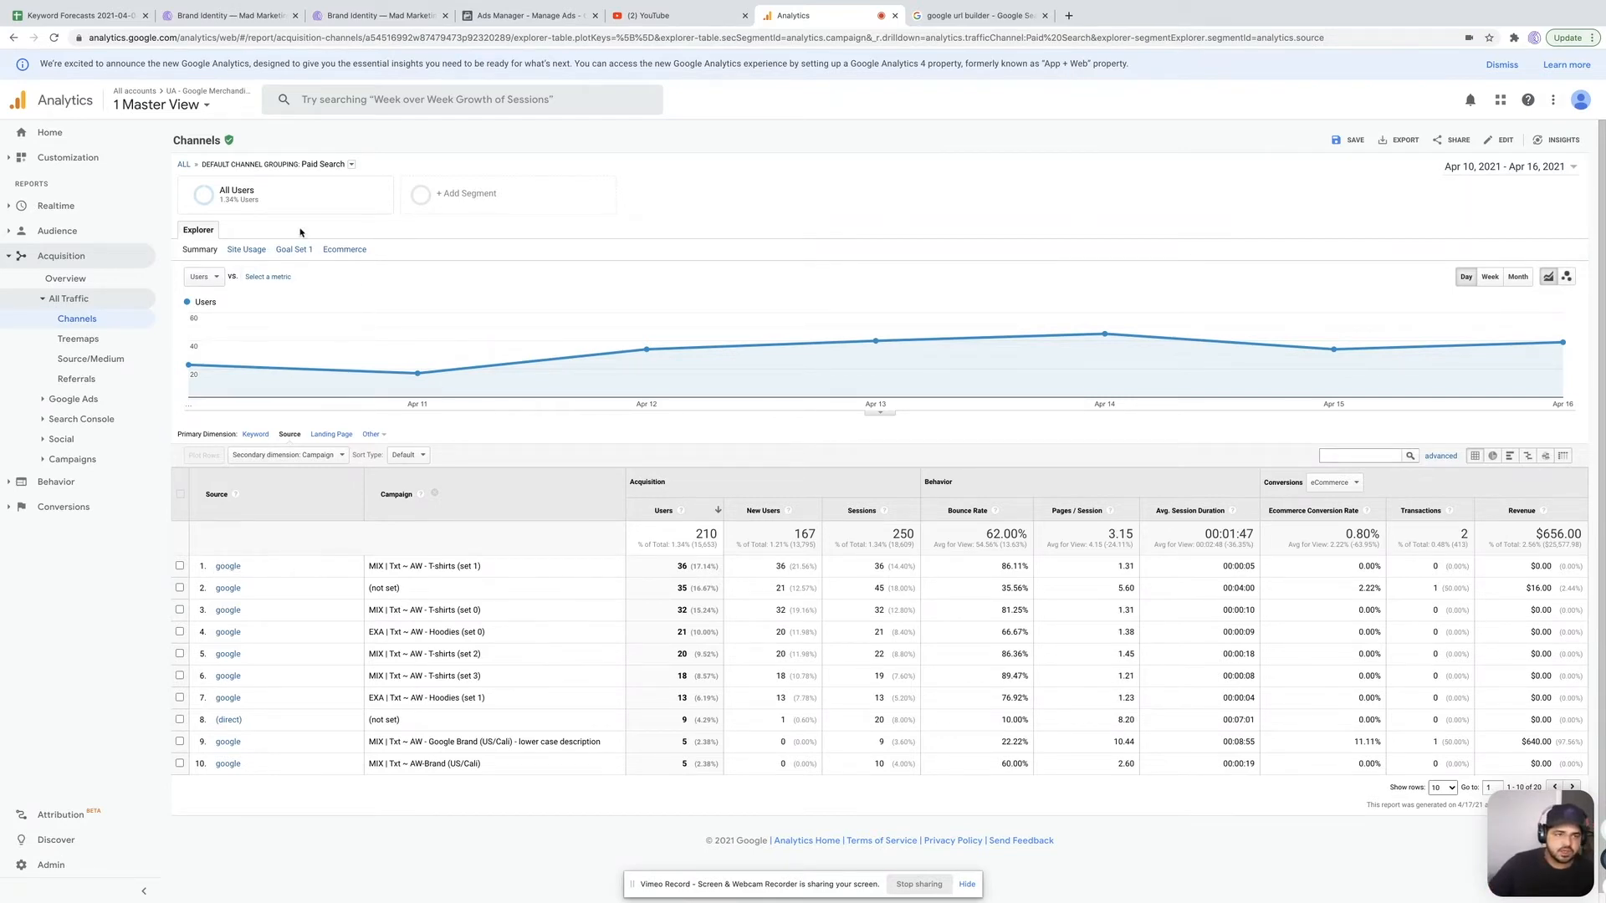
Step: Examine the names of the T-shirts and Hoodies campaigns listed under the Paid Search channel
{"action": "left_click_drag", "start_coordinate": [302, 165], "coordinate": [342, 168]}
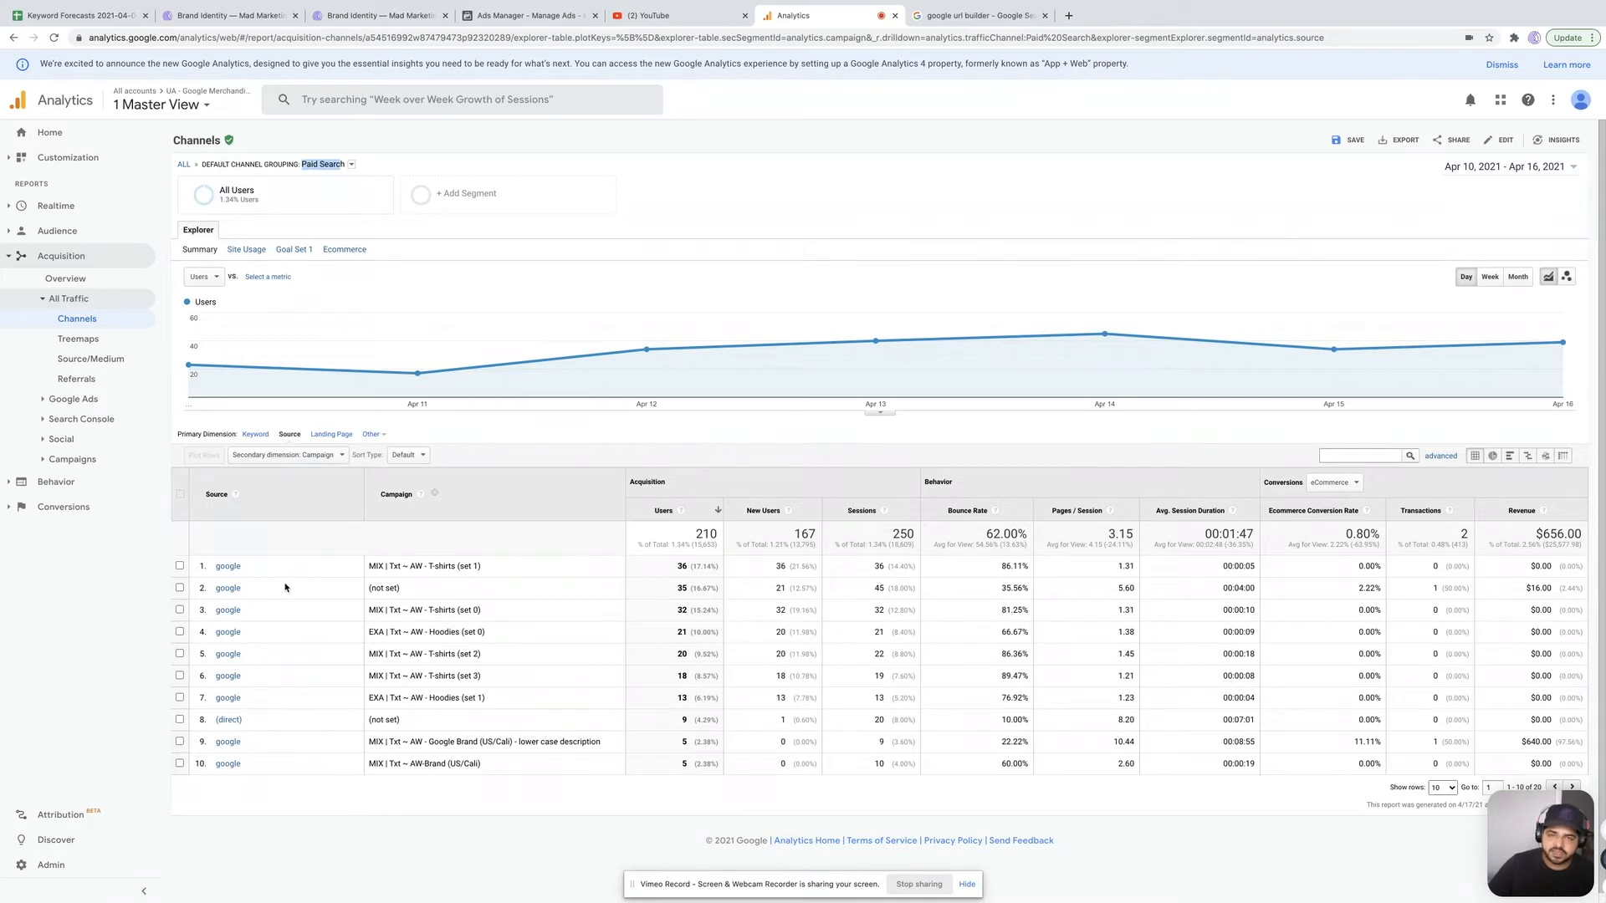
{"action": "left_click_drag", "start_coordinate": [371, 566], "coordinate": [474, 568]}
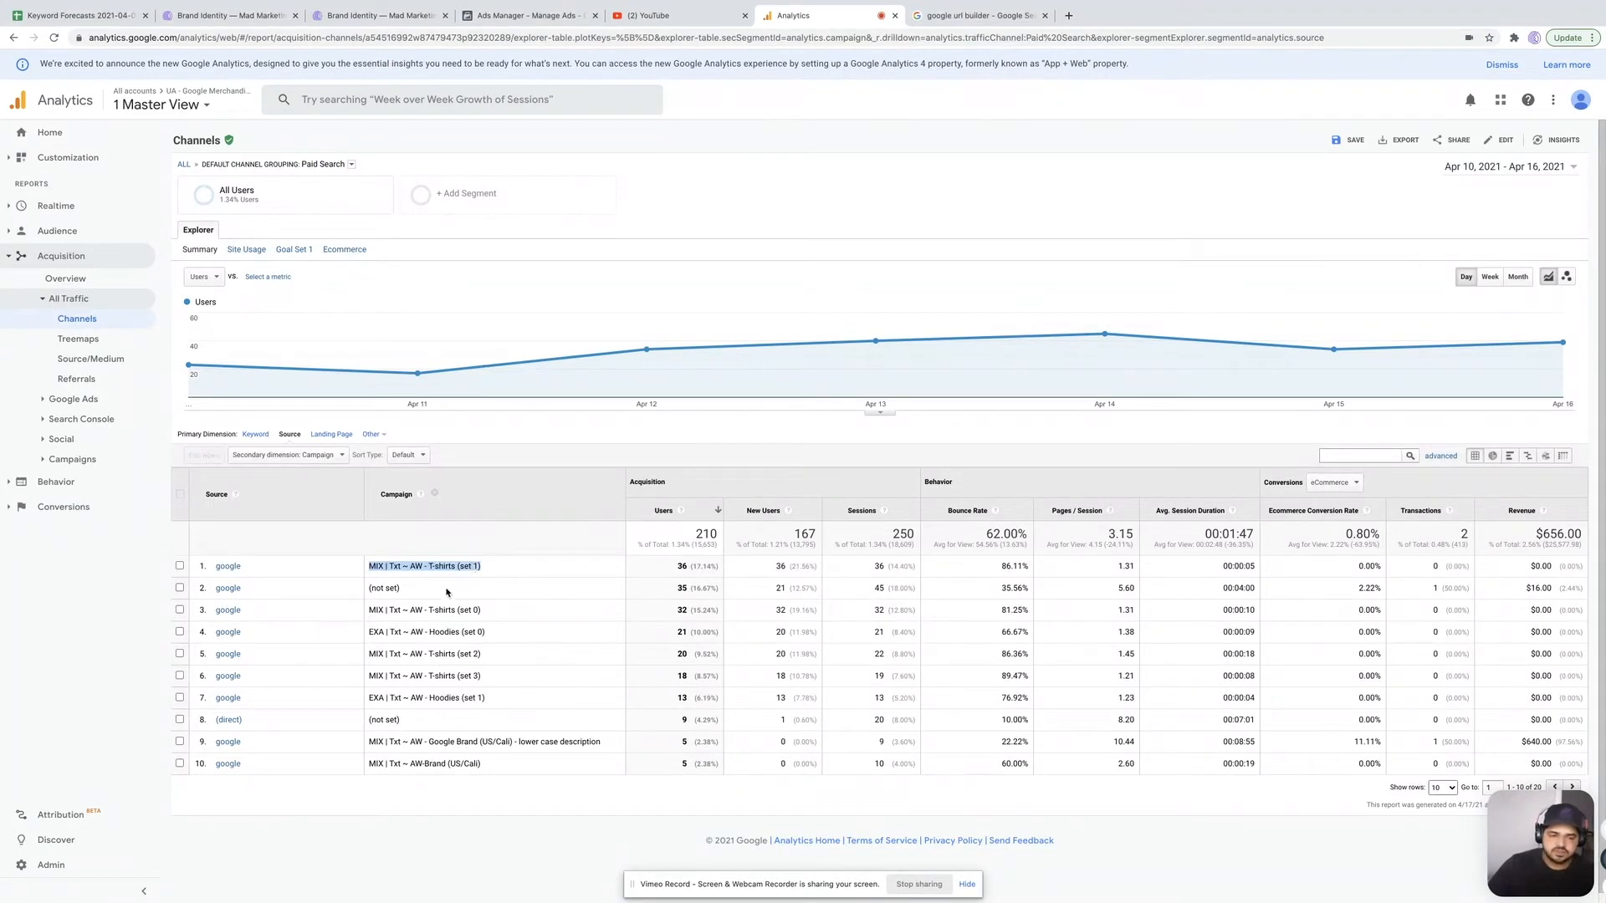
{"action": "left_click_drag", "start_coordinate": [369, 611], "coordinate": [474, 611]}
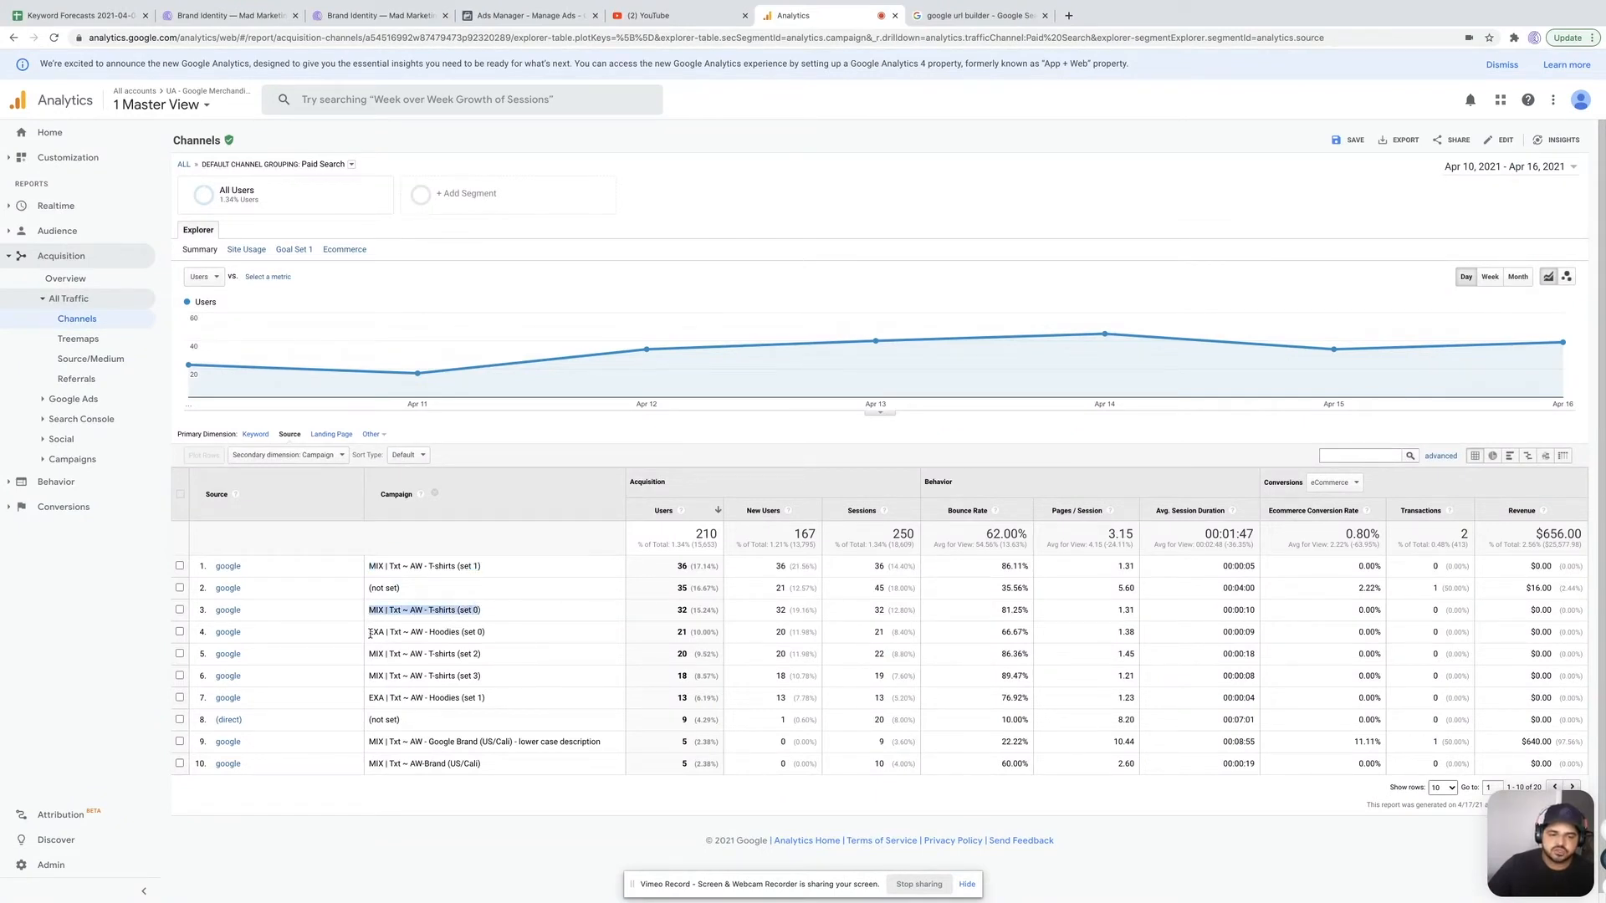
{"action": "left_click_drag", "start_coordinate": [369, 634], "coordinate": [483, 631]}
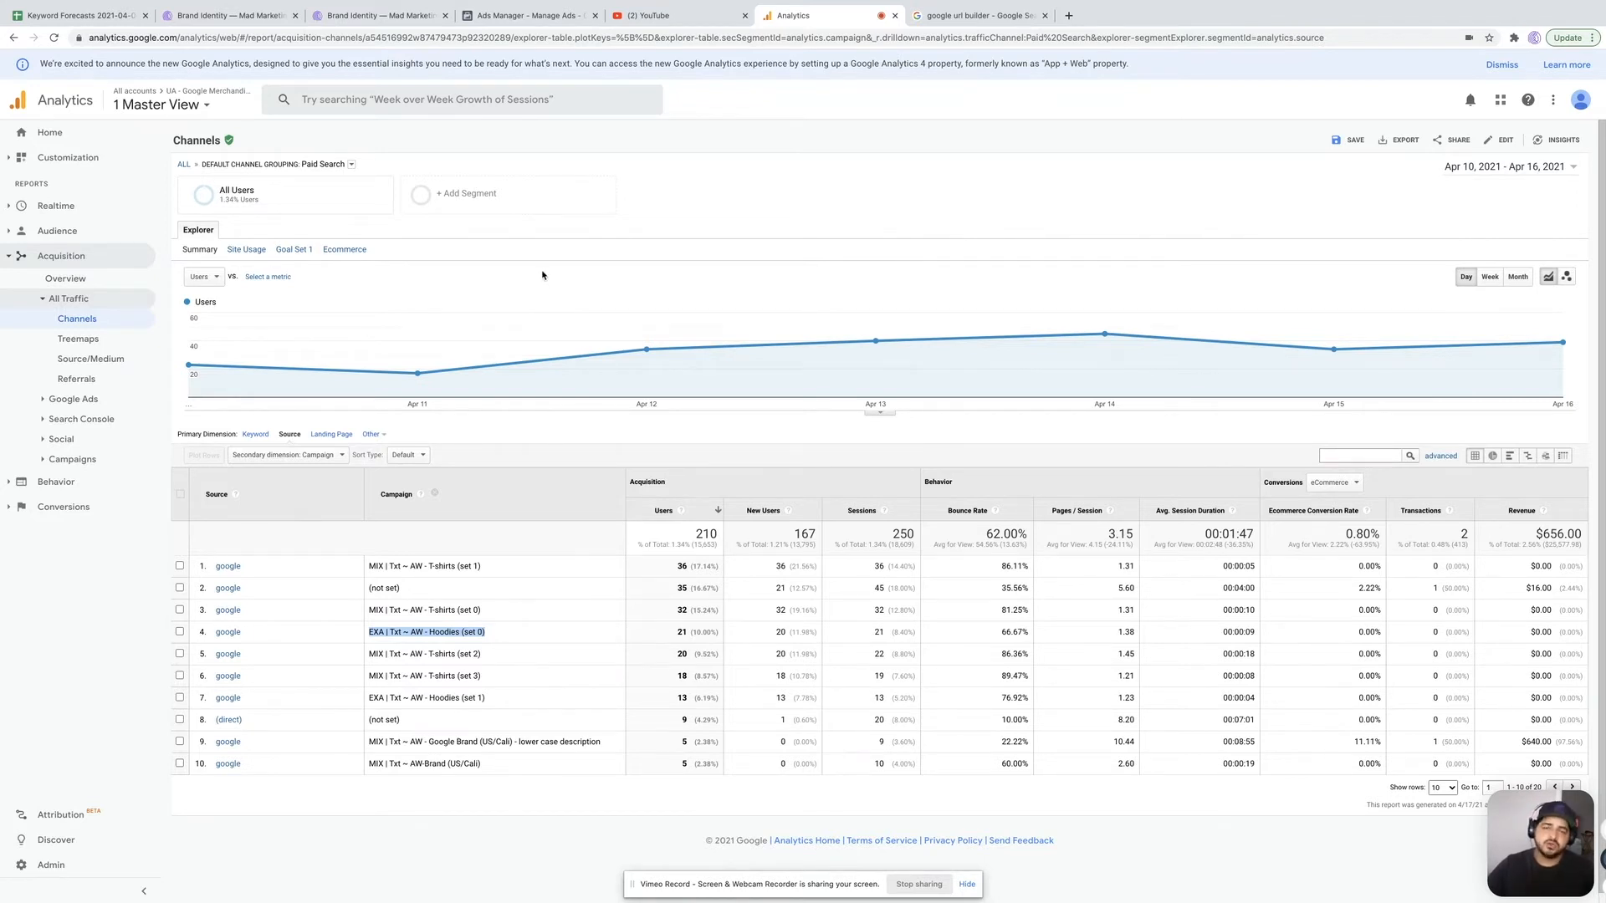
Step: Switch to the "google url builder" search results and open the Campaign URL Builder from Google Analytics Demos & Tools
{"action": "left_click", "coordinate": [973, 14]}
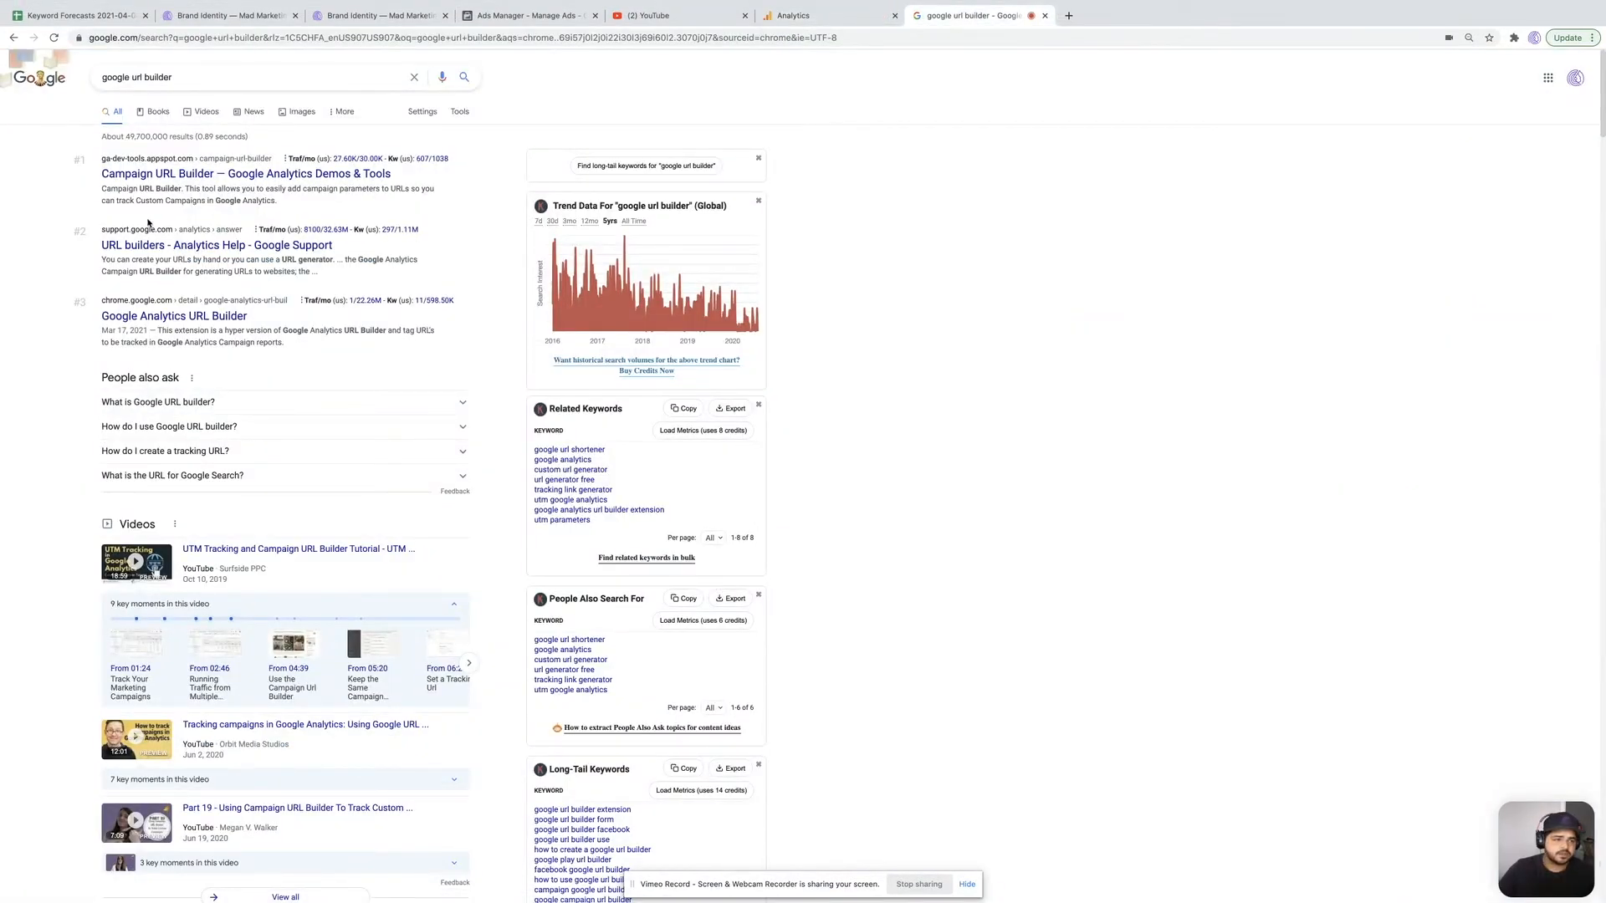
{"action": "left_click", "coordinate": [144, 319]}
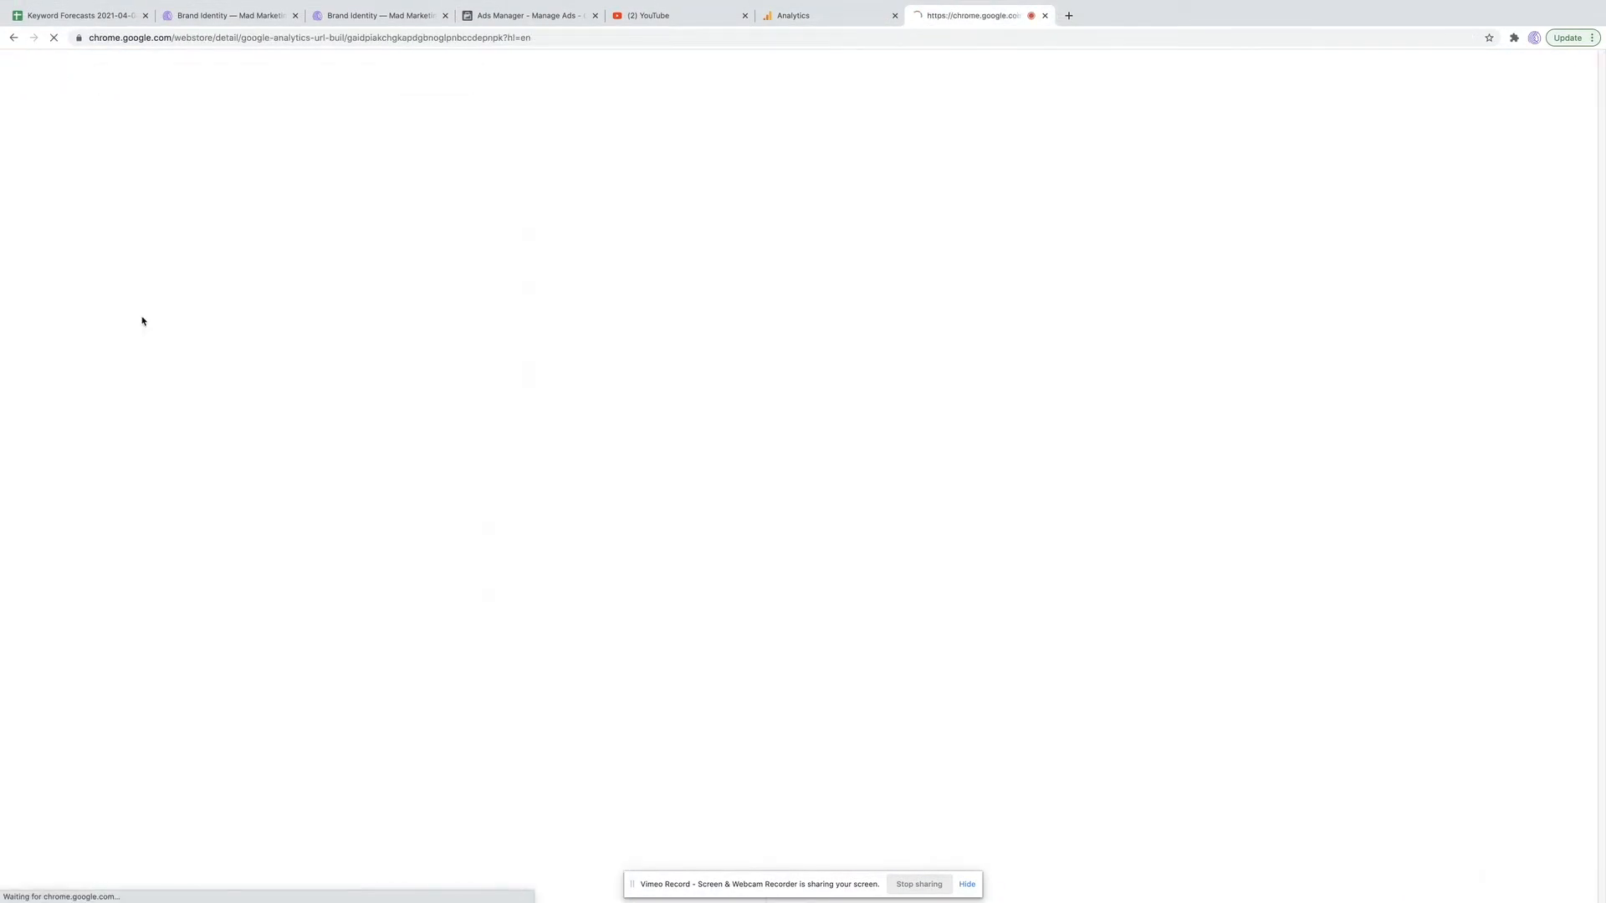
{"action": "left_click", "coordinate": [12, 38]}
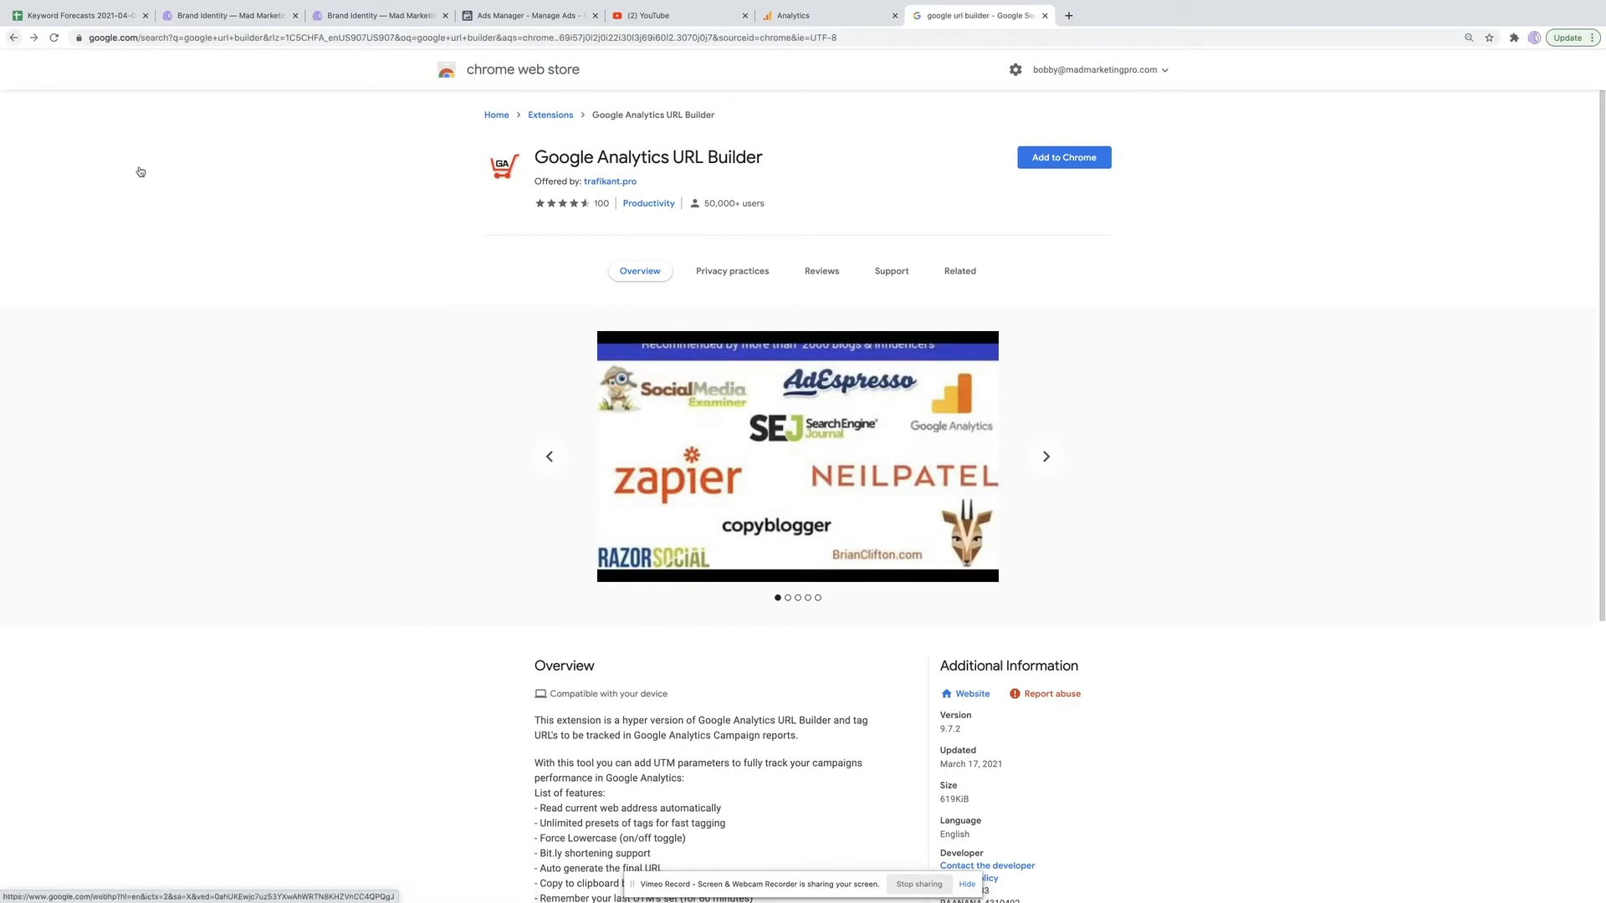
{"action": "left_click", "coordinate": [115, 174]}
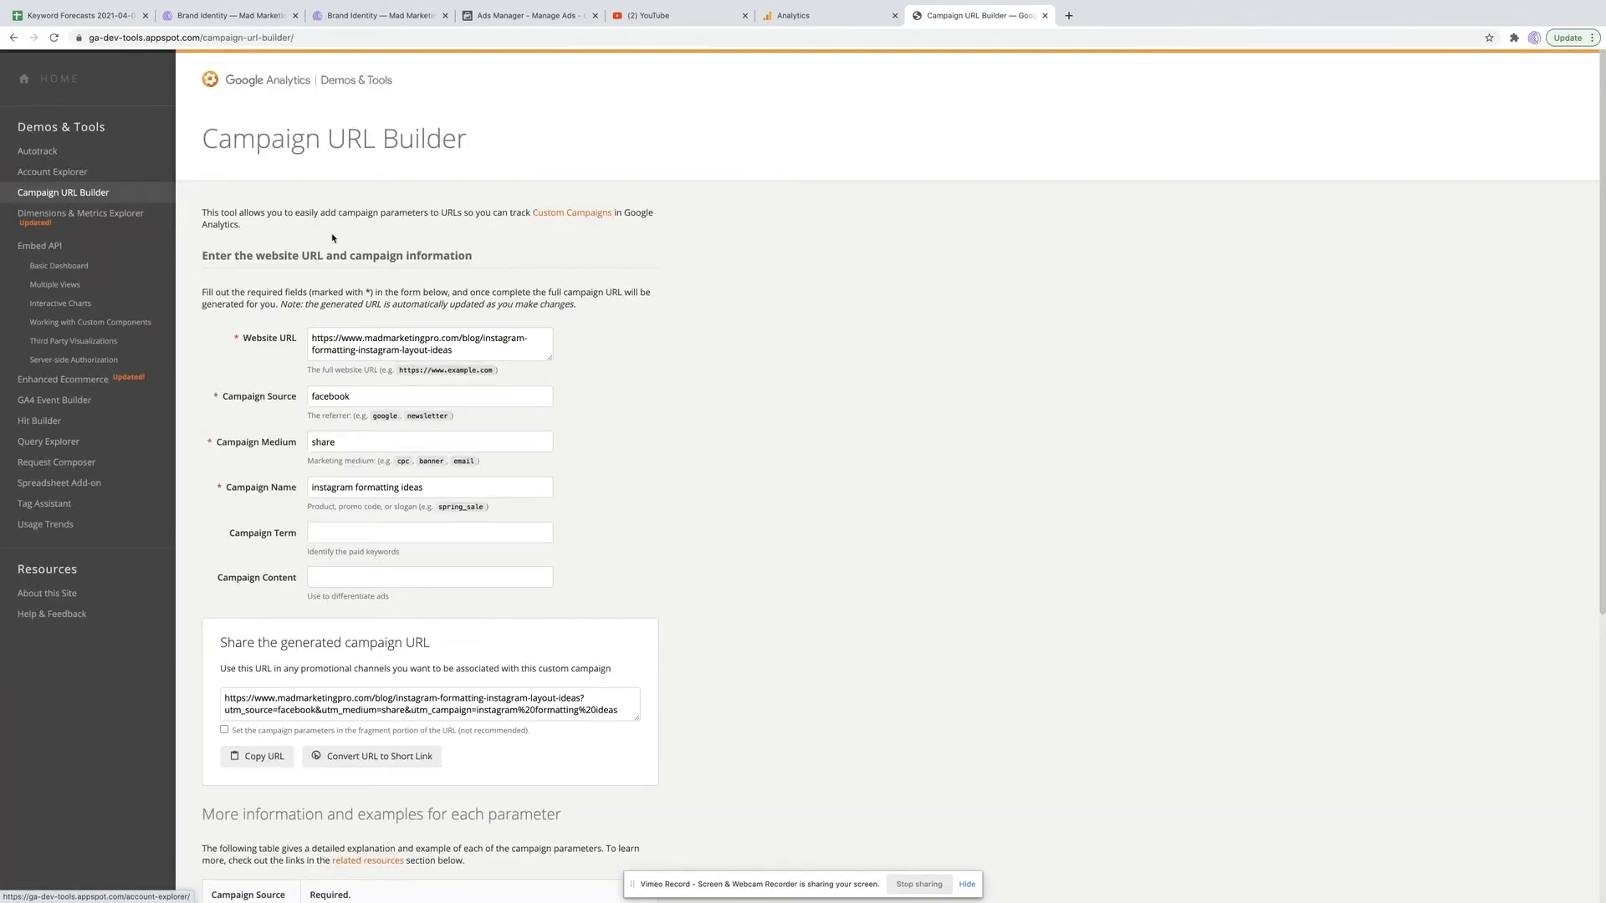
Step: Examine the Website URL, Campaign Source, Campaign Medium and Campaign Name values filled in for the Instagram layout ideas blog link
{"action": "left_click_drag", "start_coordinate": [459, 351], "coordinate": [277, 334]}
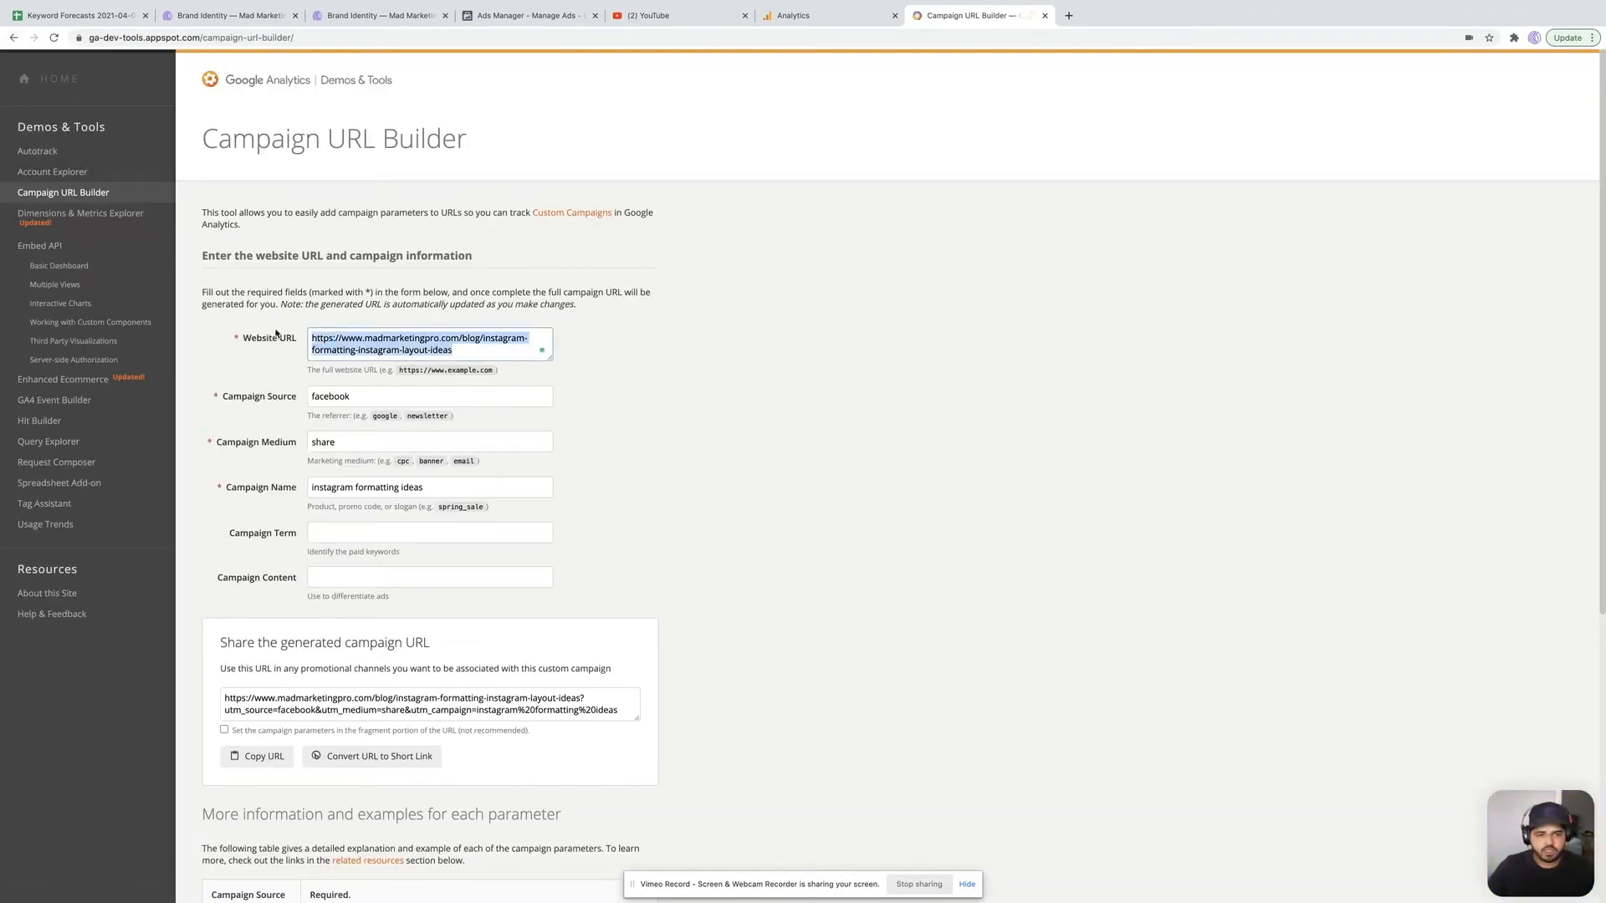
{"action": "left_click", "coordinate": [595, 345]}
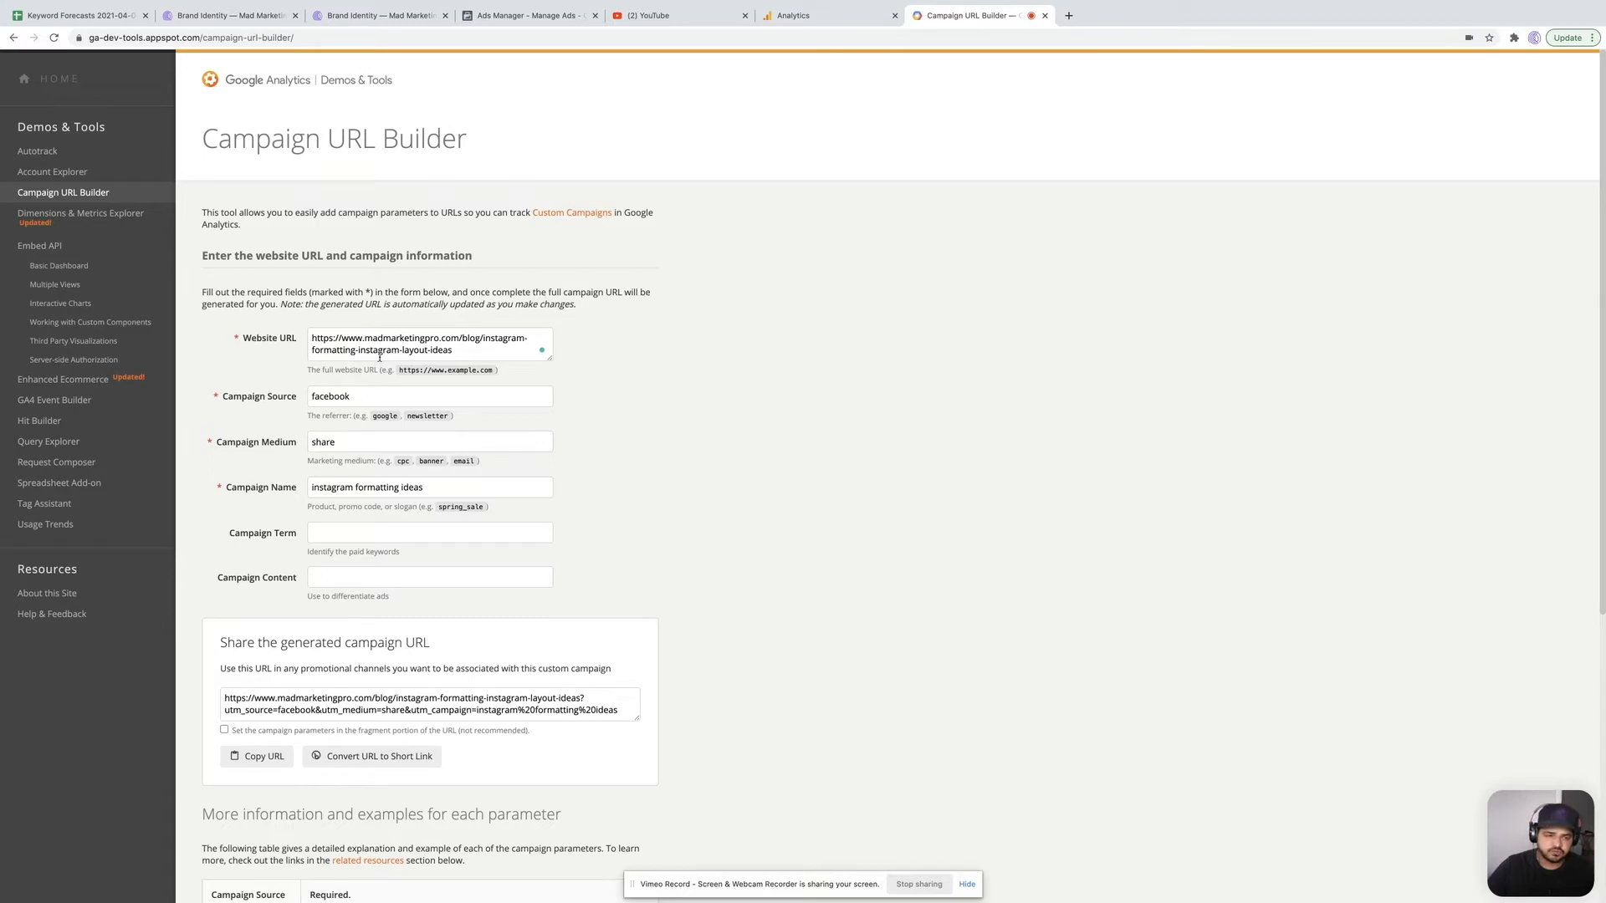
{"action": "left_click_drag", "start_coordinate": [312, 340], "coordinate": [493, 351]}
{"action": "left_click", "coordinate": [493, 352]}
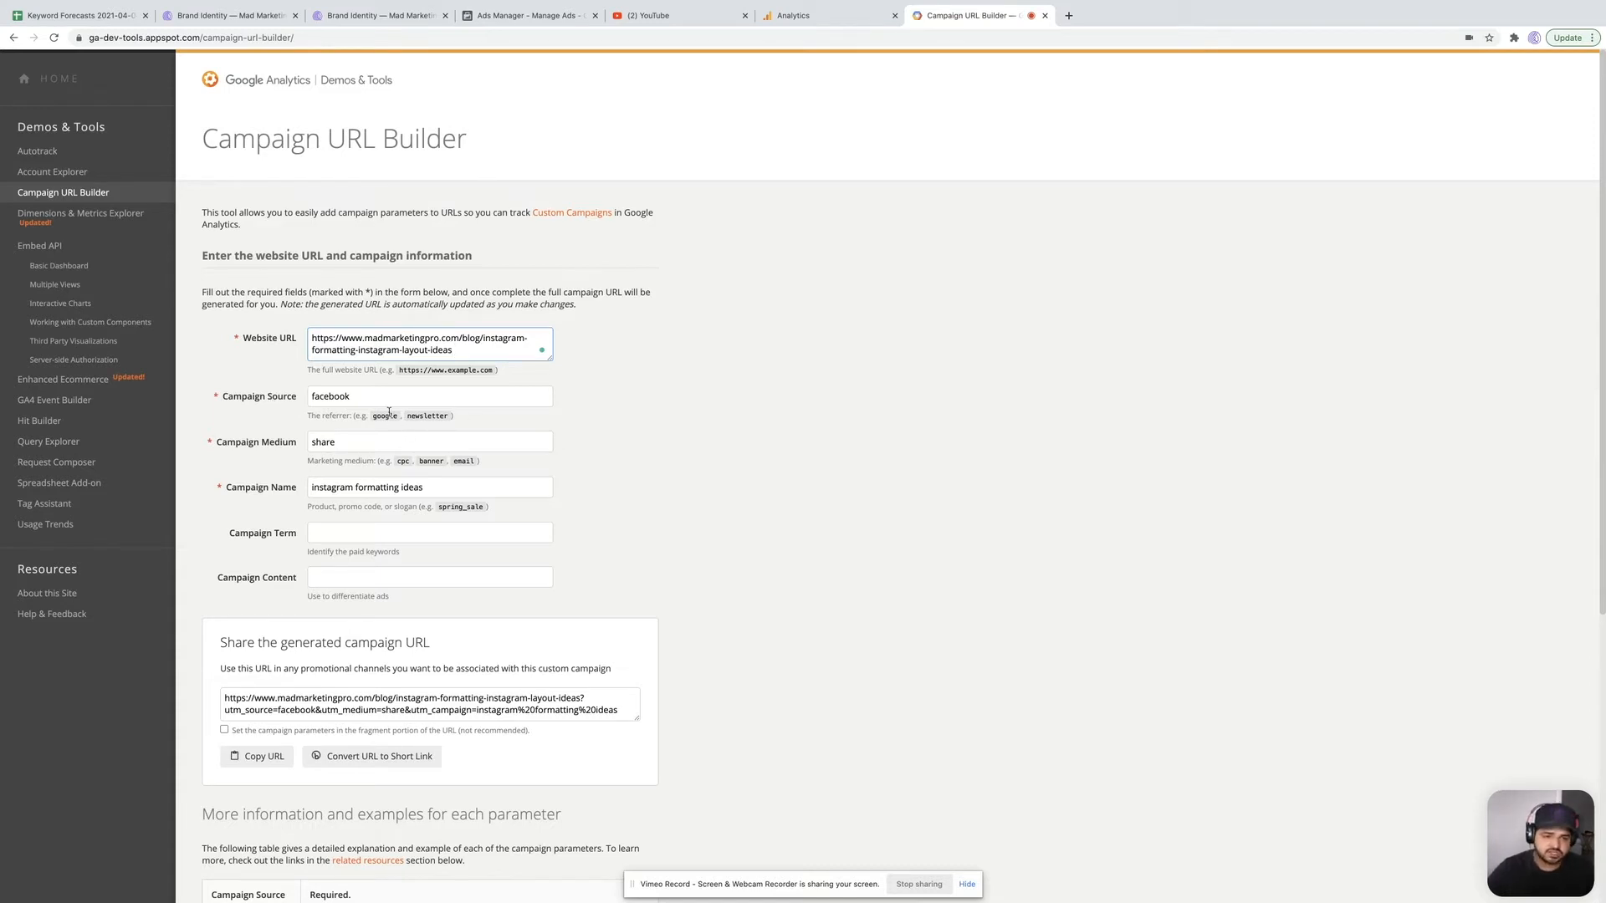
{"action": "left_click_drag", "start_coordinate": [311, 396], "coordinate": [360, 396]}
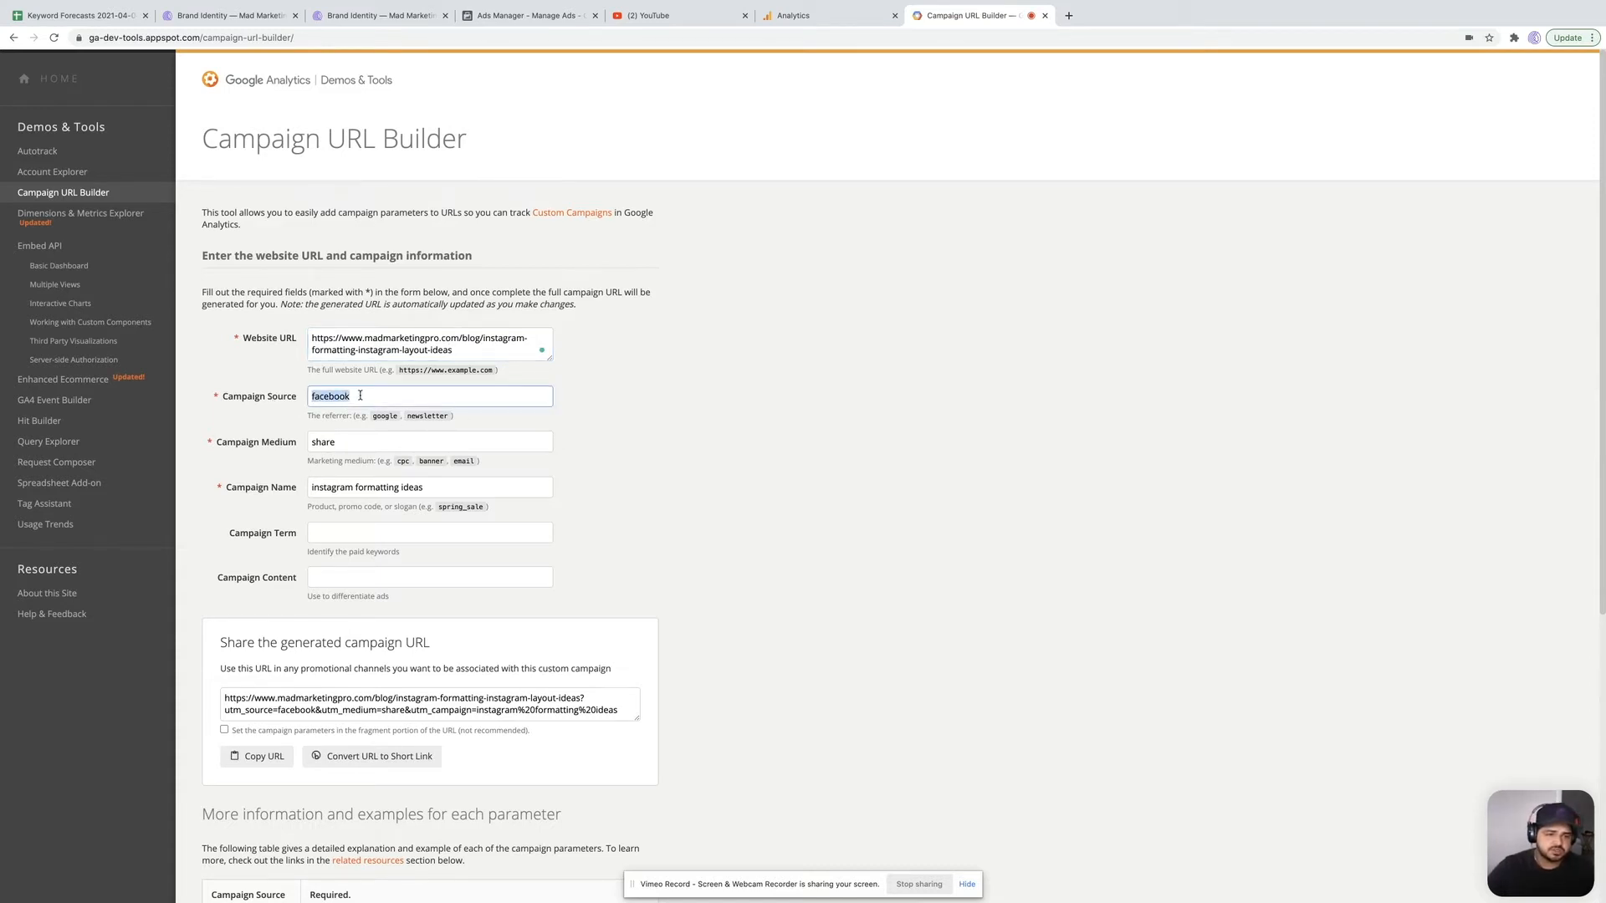
{"action": "double_click", "coordinate": [315, 441]}
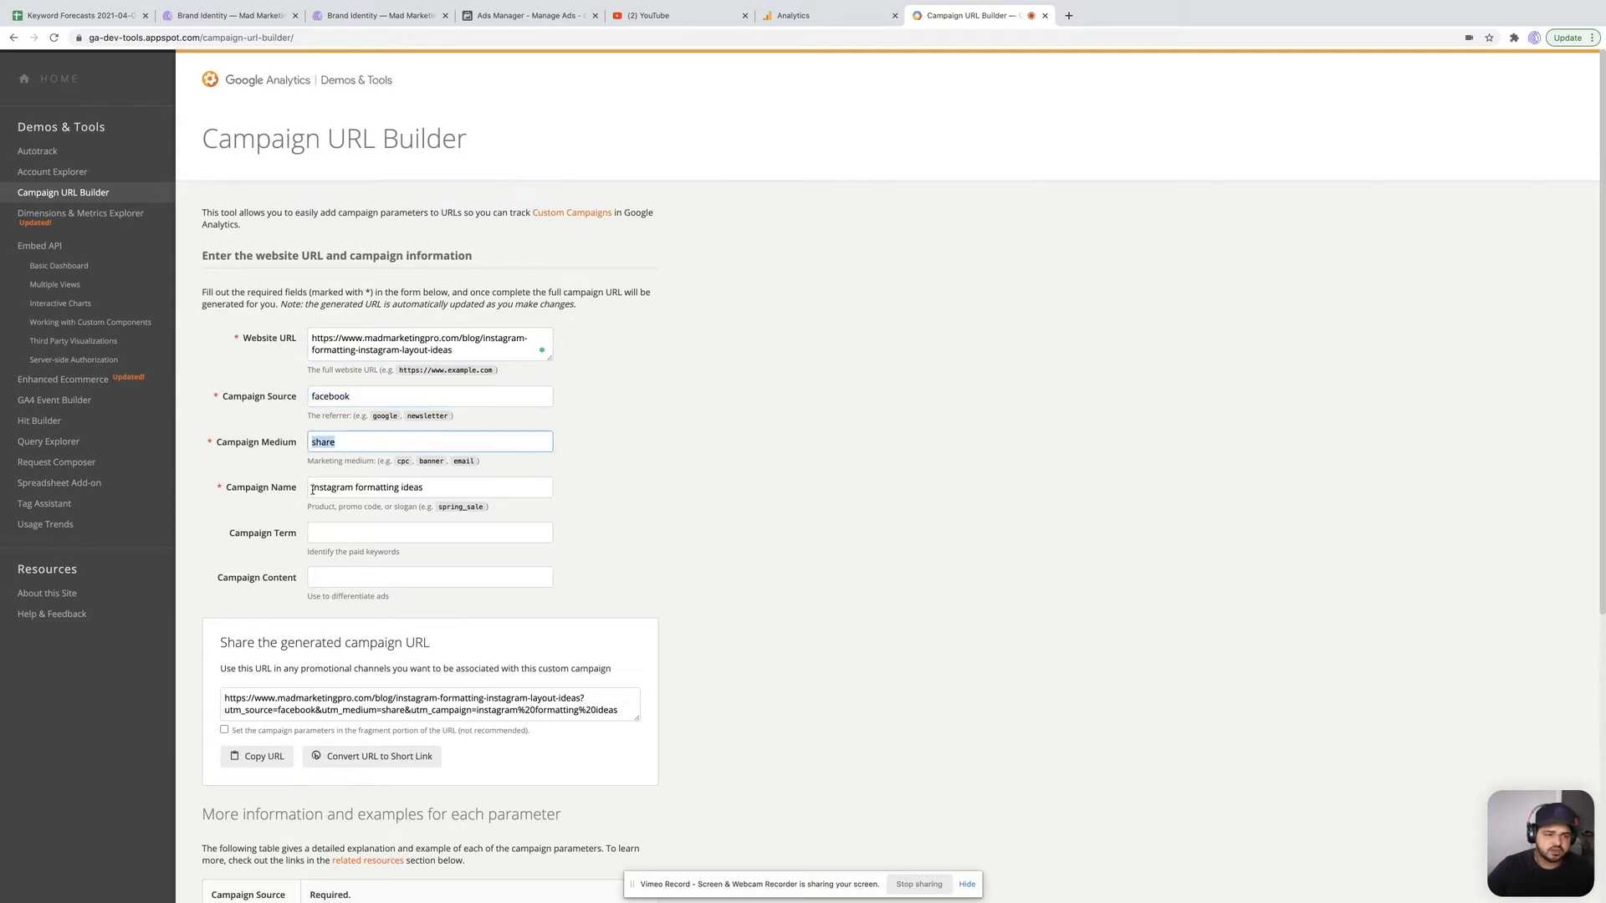
{"action": "left_click", "coordinate": [312, 440]}
{"action": "left_click_drag", "start_coordinate": [313, 489], "coordinate": [427, 488]}
{"action": "left_click", "coordinate": [445, 491]}
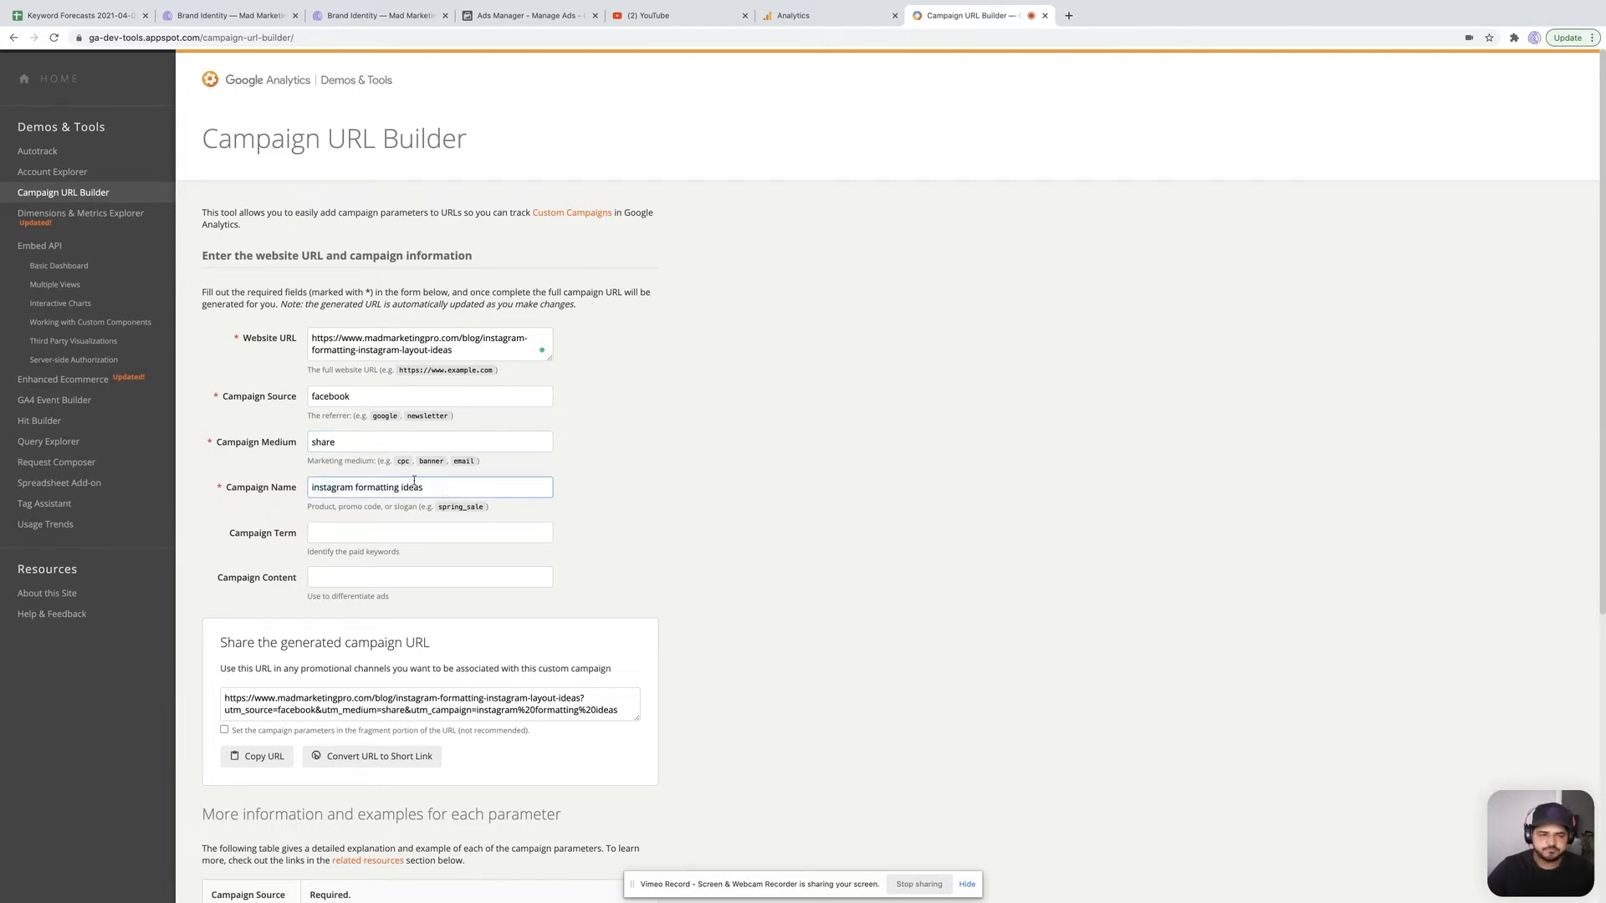
Step: Replace the Campaign Source with "activecampaign"
{"action": "left_click_drag", "start_coordinate": [343, 447], "coordinate": [302, 446]}
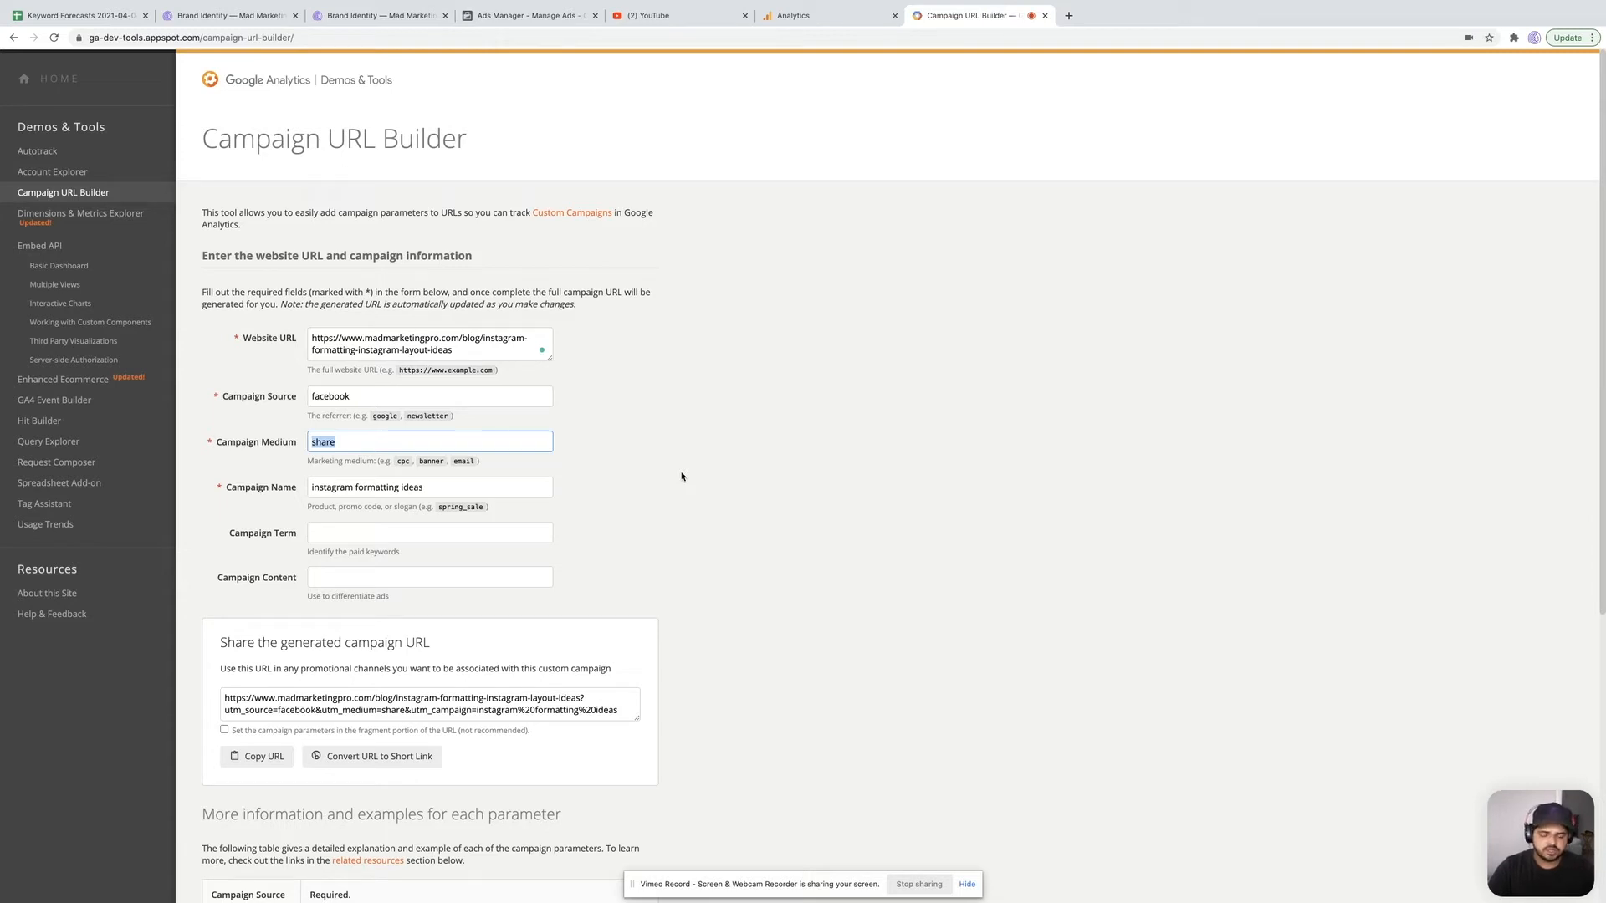
{"action": "key", "text": "shift+Tab"}
{"action": "key", "text": "BackSpace"}
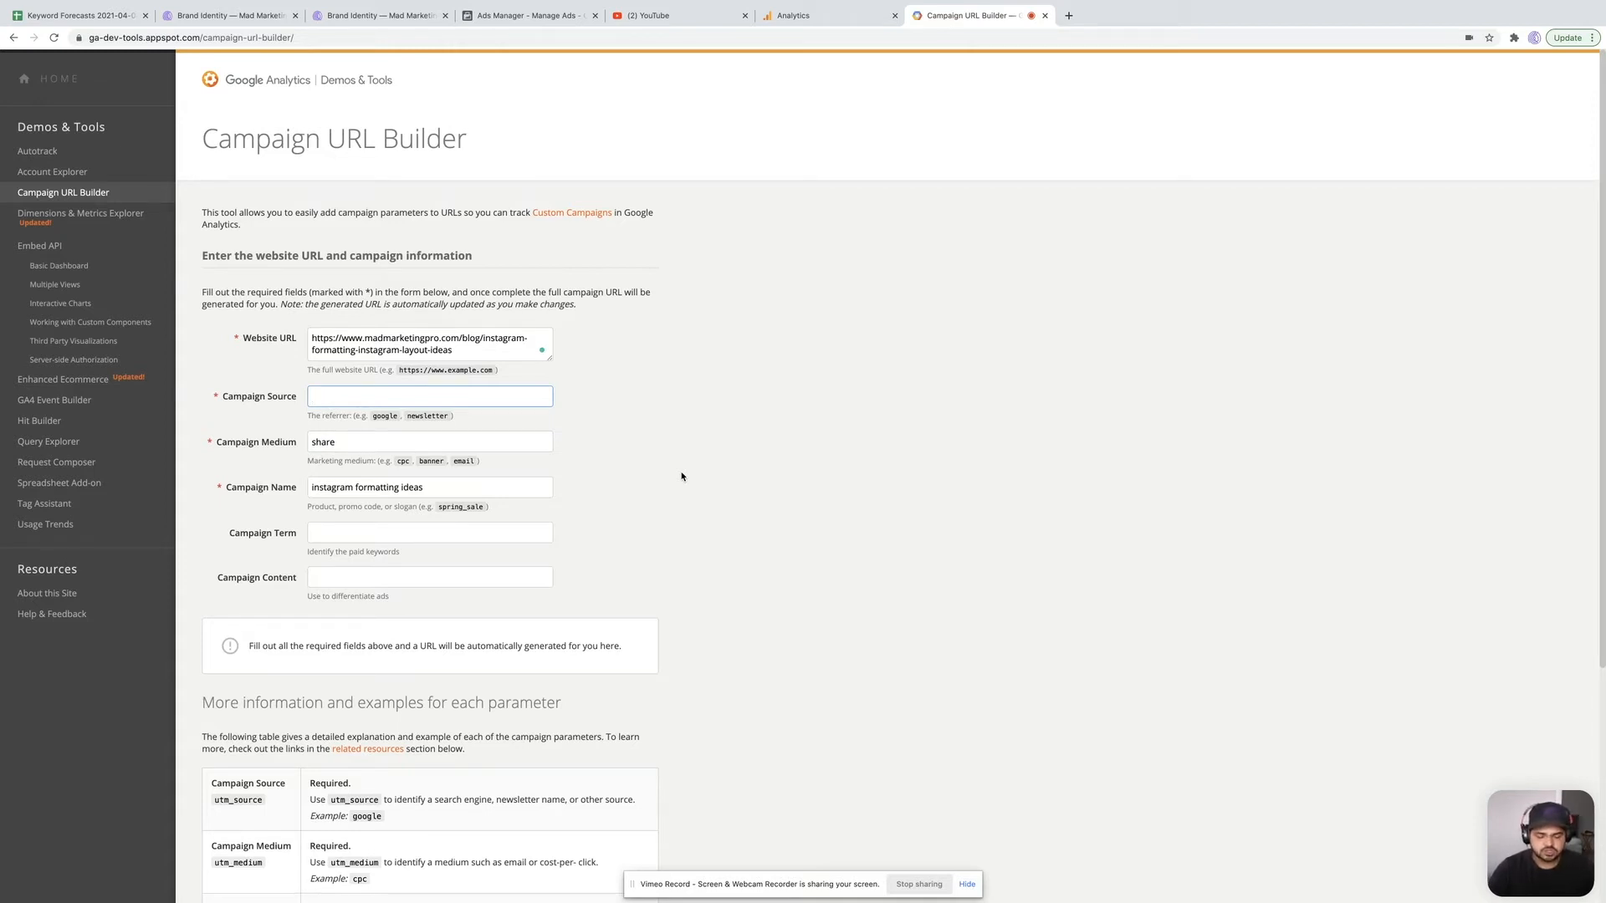
{"action": "type", "text": "ac"}
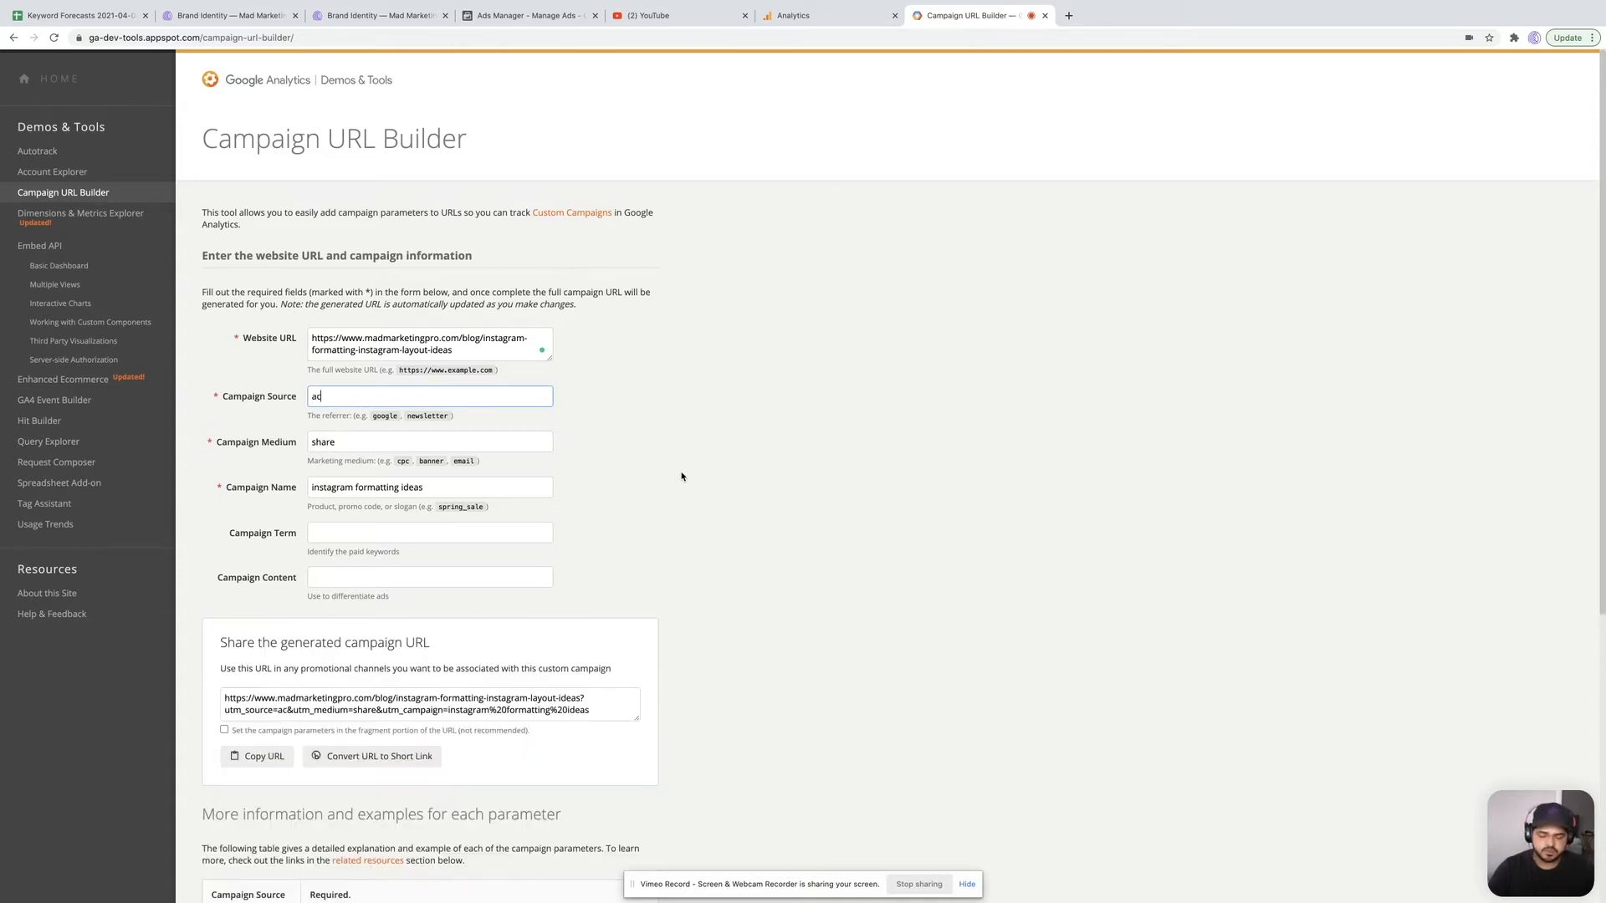
{"action": "type", "text": "tivecampaign"}
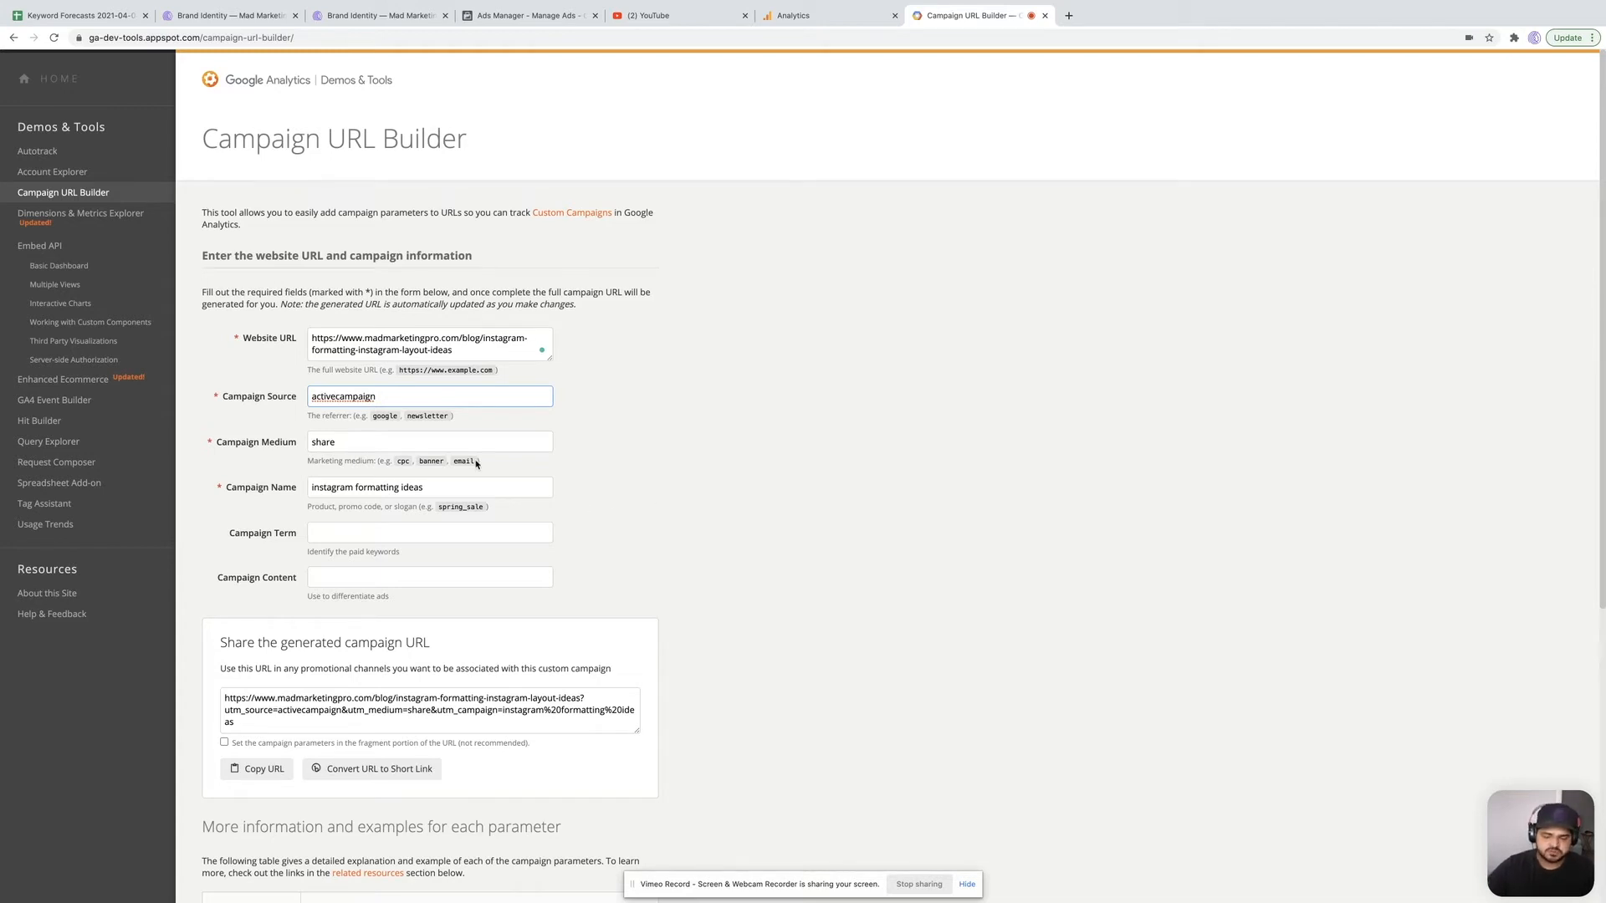
Step: Try %20 as the separator between "active" and "campaign" in the Campaign Source
{"action": "type", "text": "%20"}
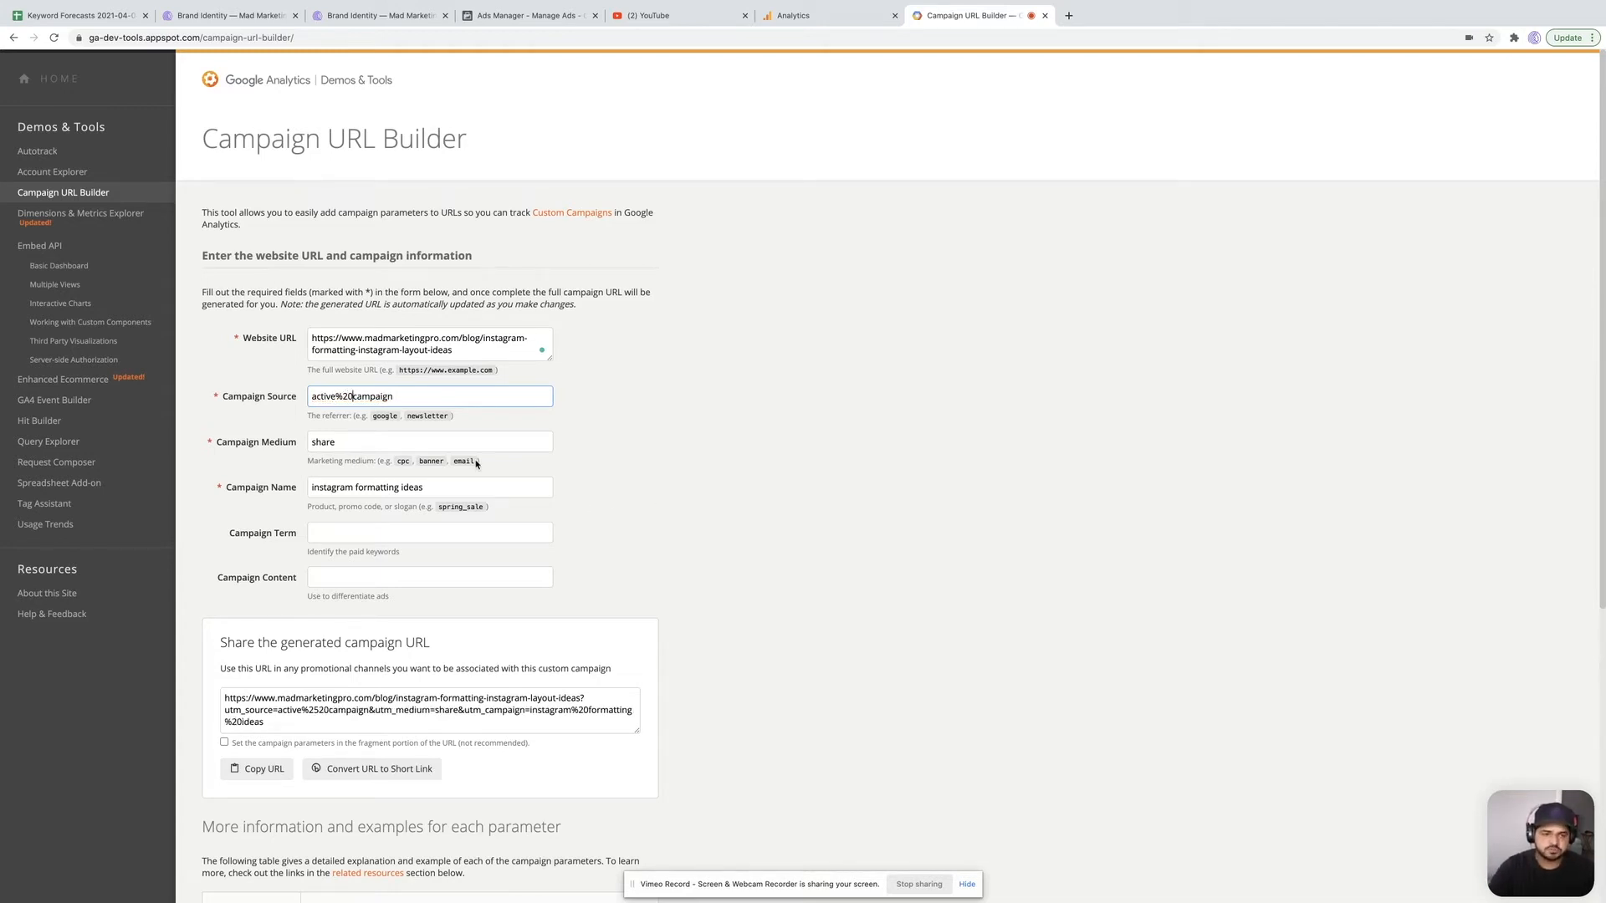
{"action": "key", "text": "BackSpace"}
{"action": "key", "text": "BackSpace"}
{"action": "key", "text": "BackSpace"}
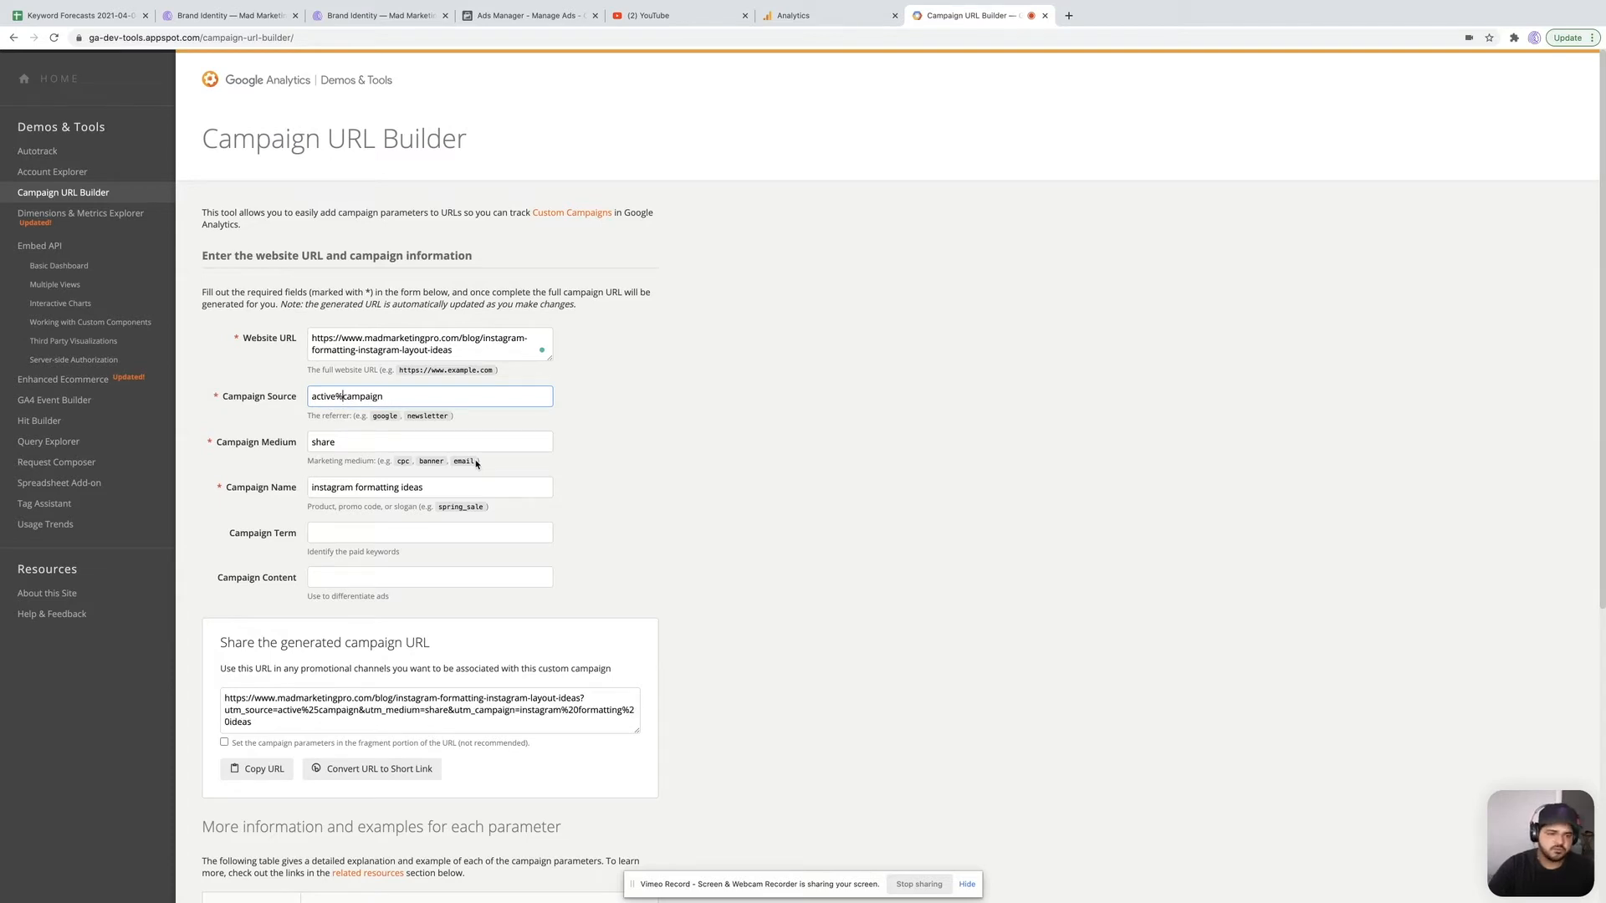
{"action": "key", "text": "super+Left"}
{"action": "key", "text": "super+a"}
{"action": "key", "text": "Right"}
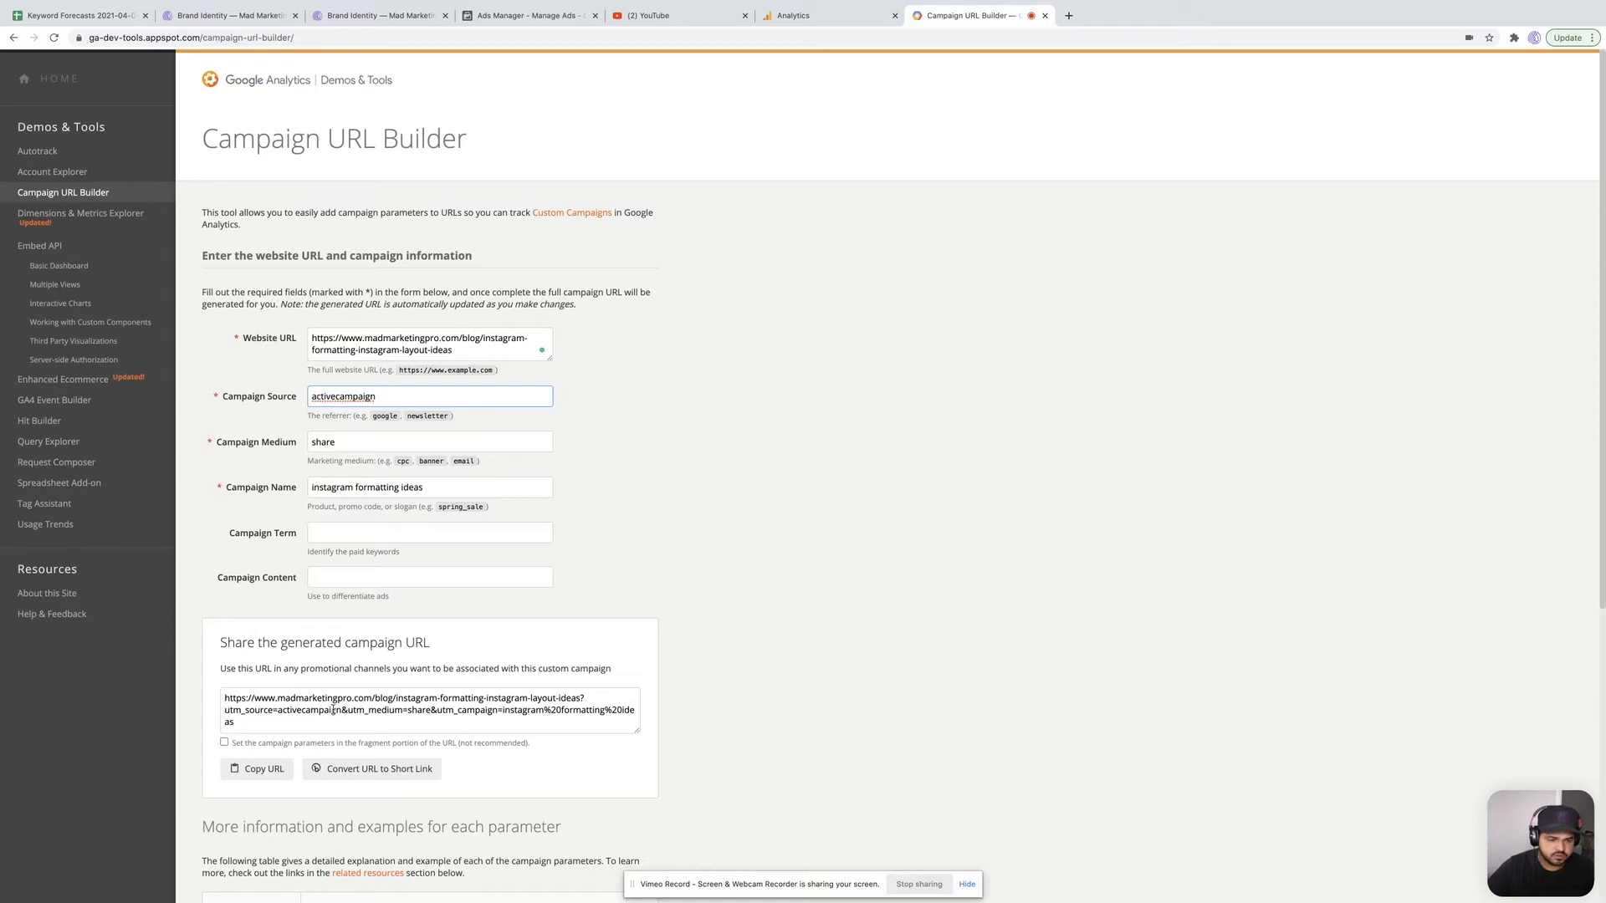
Step: Change the Campaign Source to "active campaign" with a space and check its encoding in the generated URL
{"action": "left_click_drag", "start_coordinate": [278, 711], "coordinate": [335, 717]}
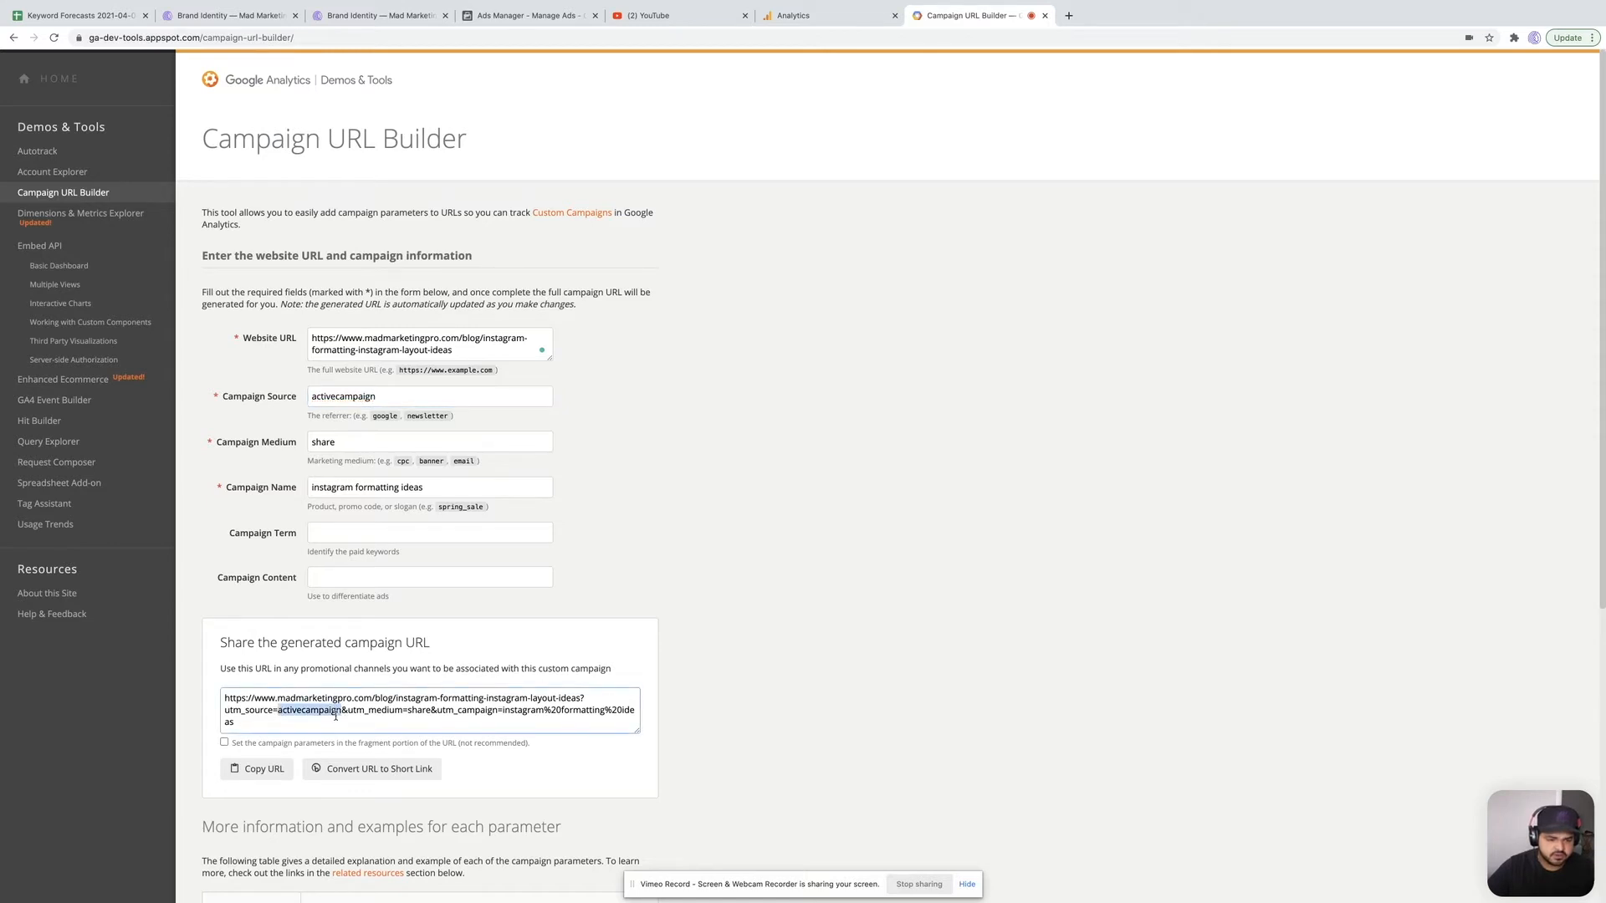
{"action": "left_click", "coordinate": [337, 397]}
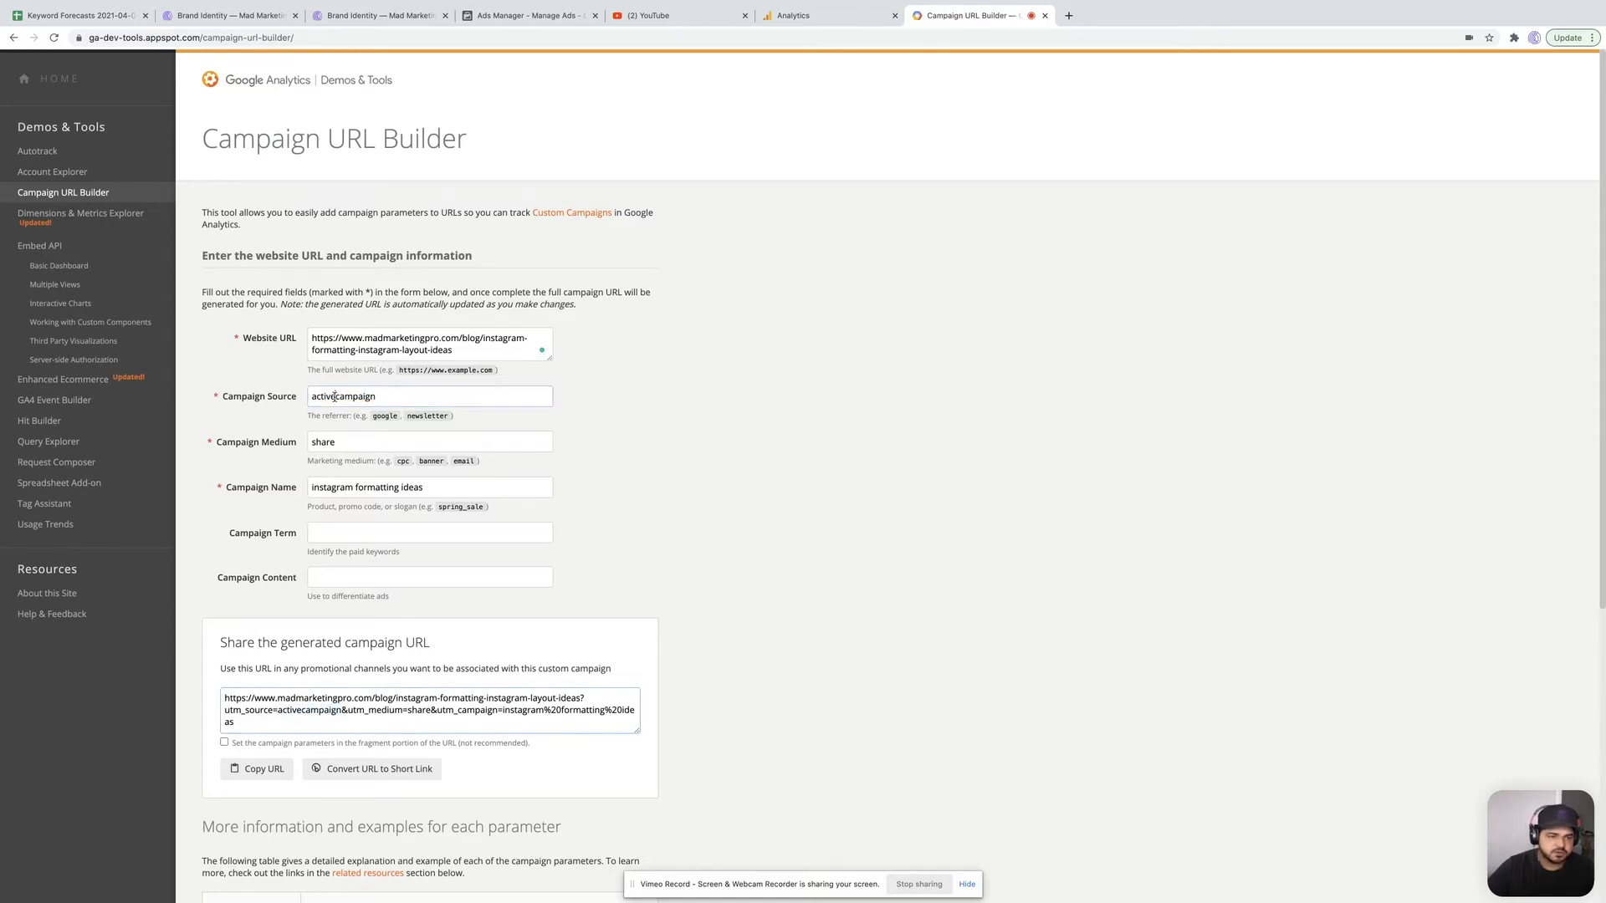
{"action": "left_click_drag", "start_coordinate": [279, 715], "coordinate": [360, 711]}
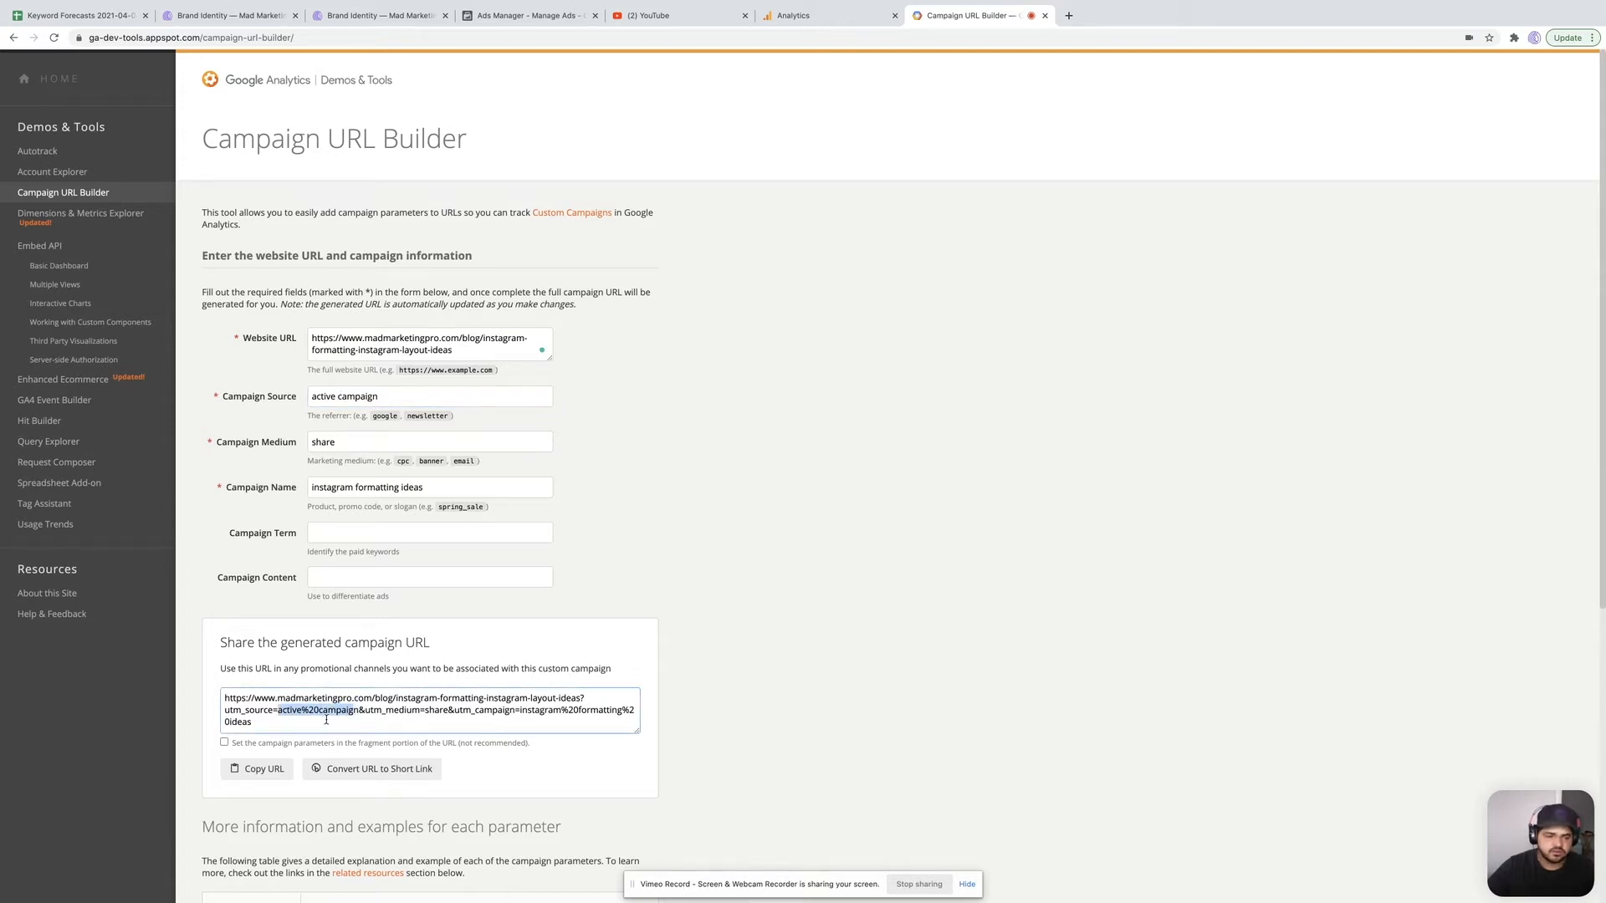
Step: Set the Campaign Medium to "email"
{"action": "left_click", "coordinate": [369, 445]}
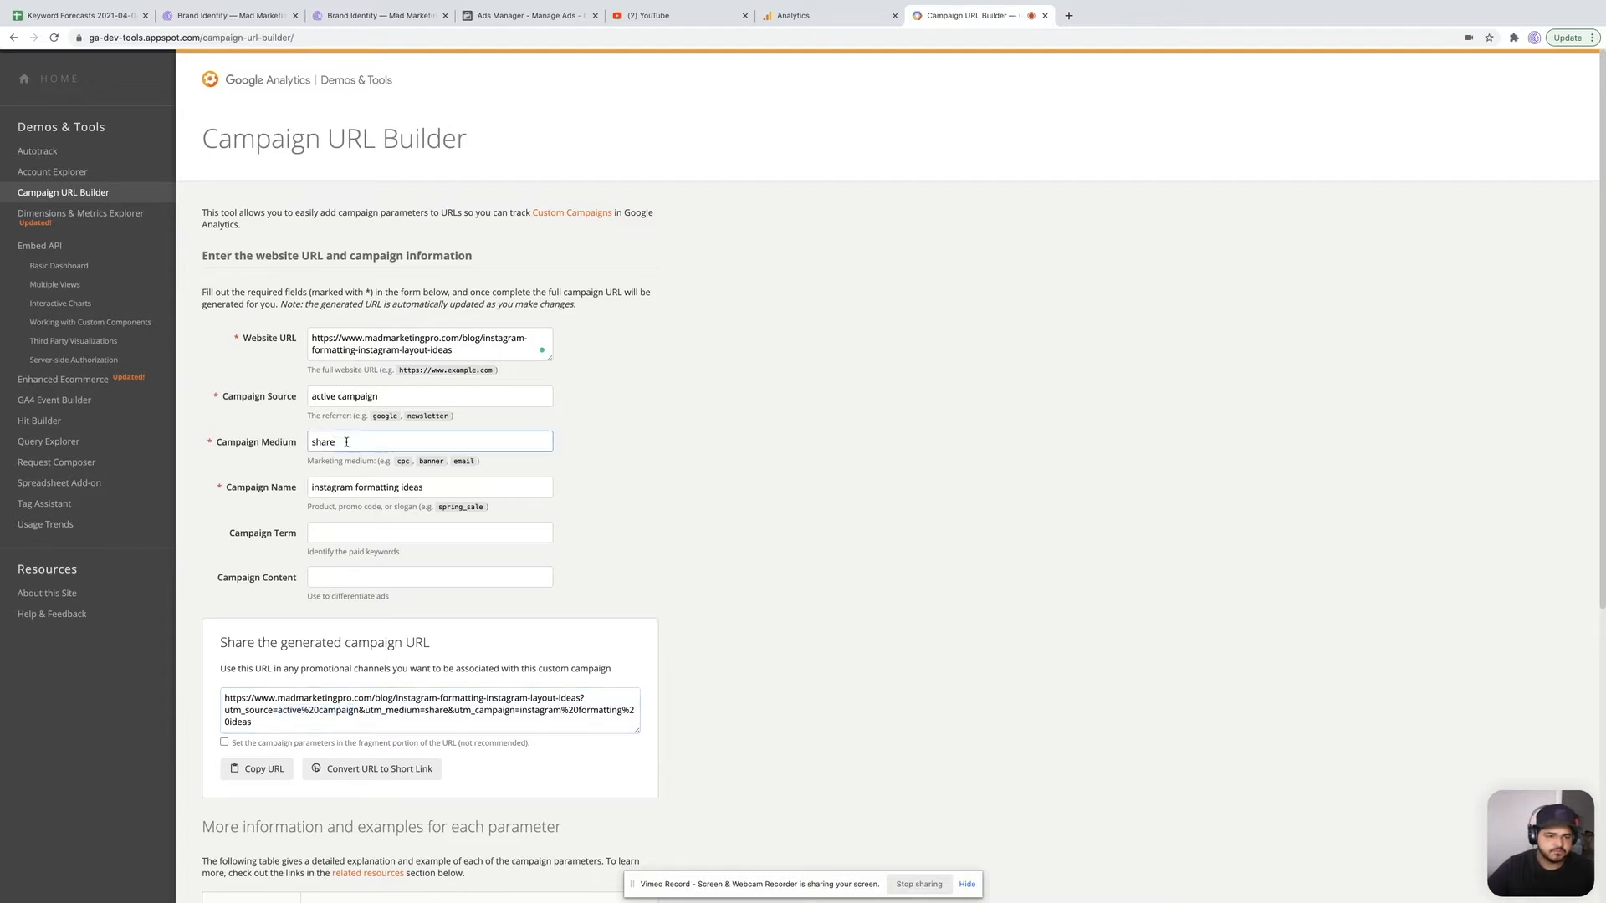
{"action": "double_click", "coordinate": [332, 441]}
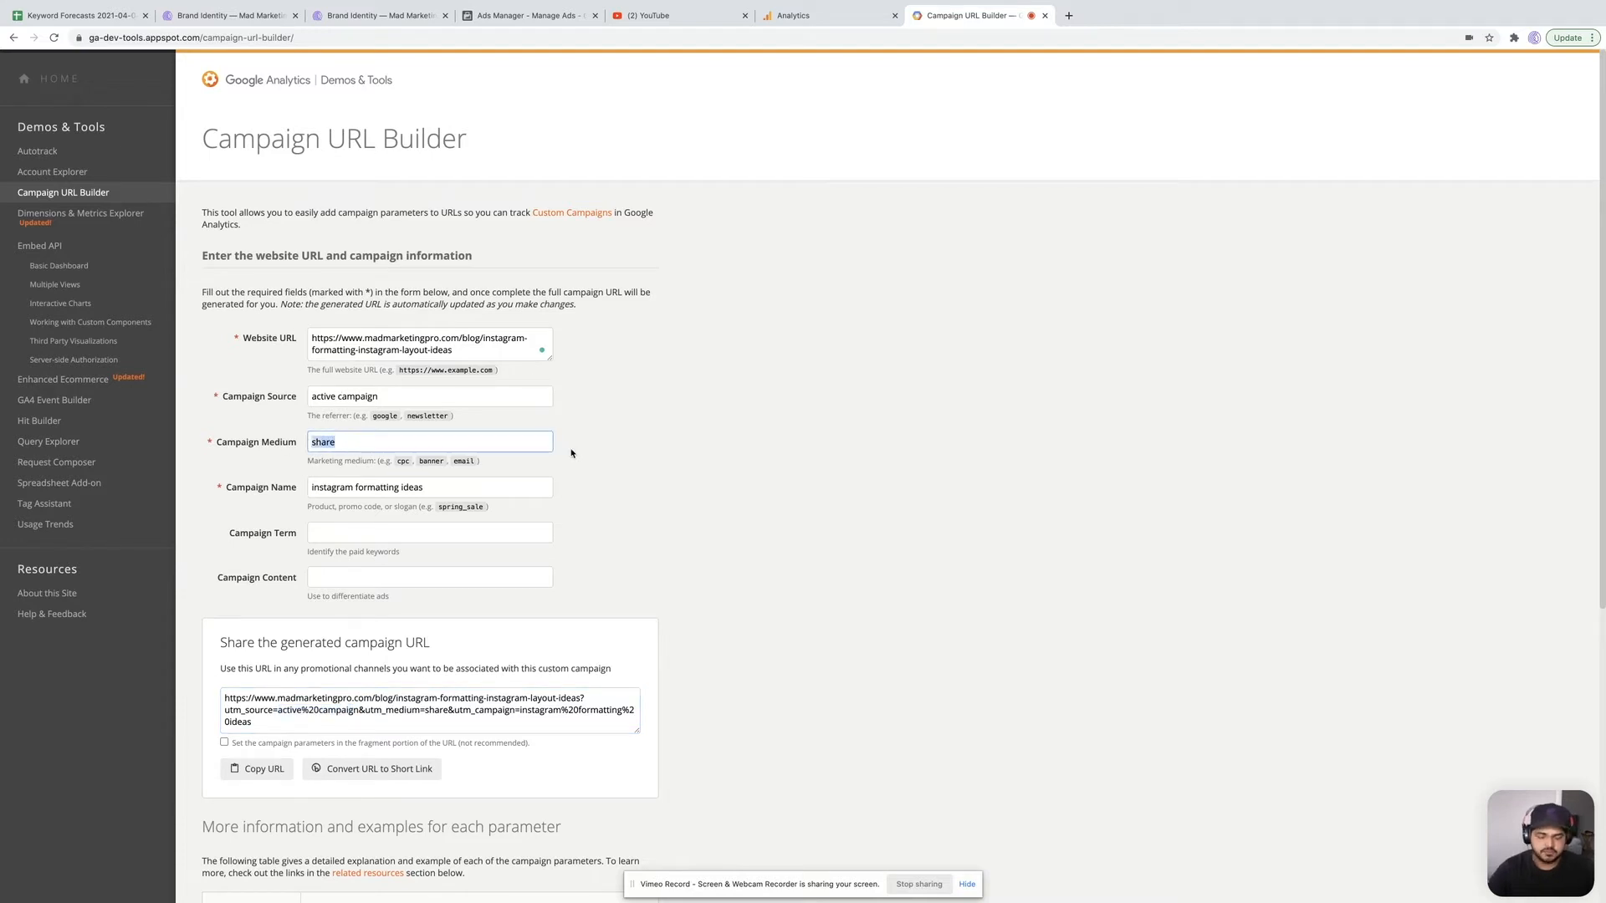
{"action": "type", "text": "email"}
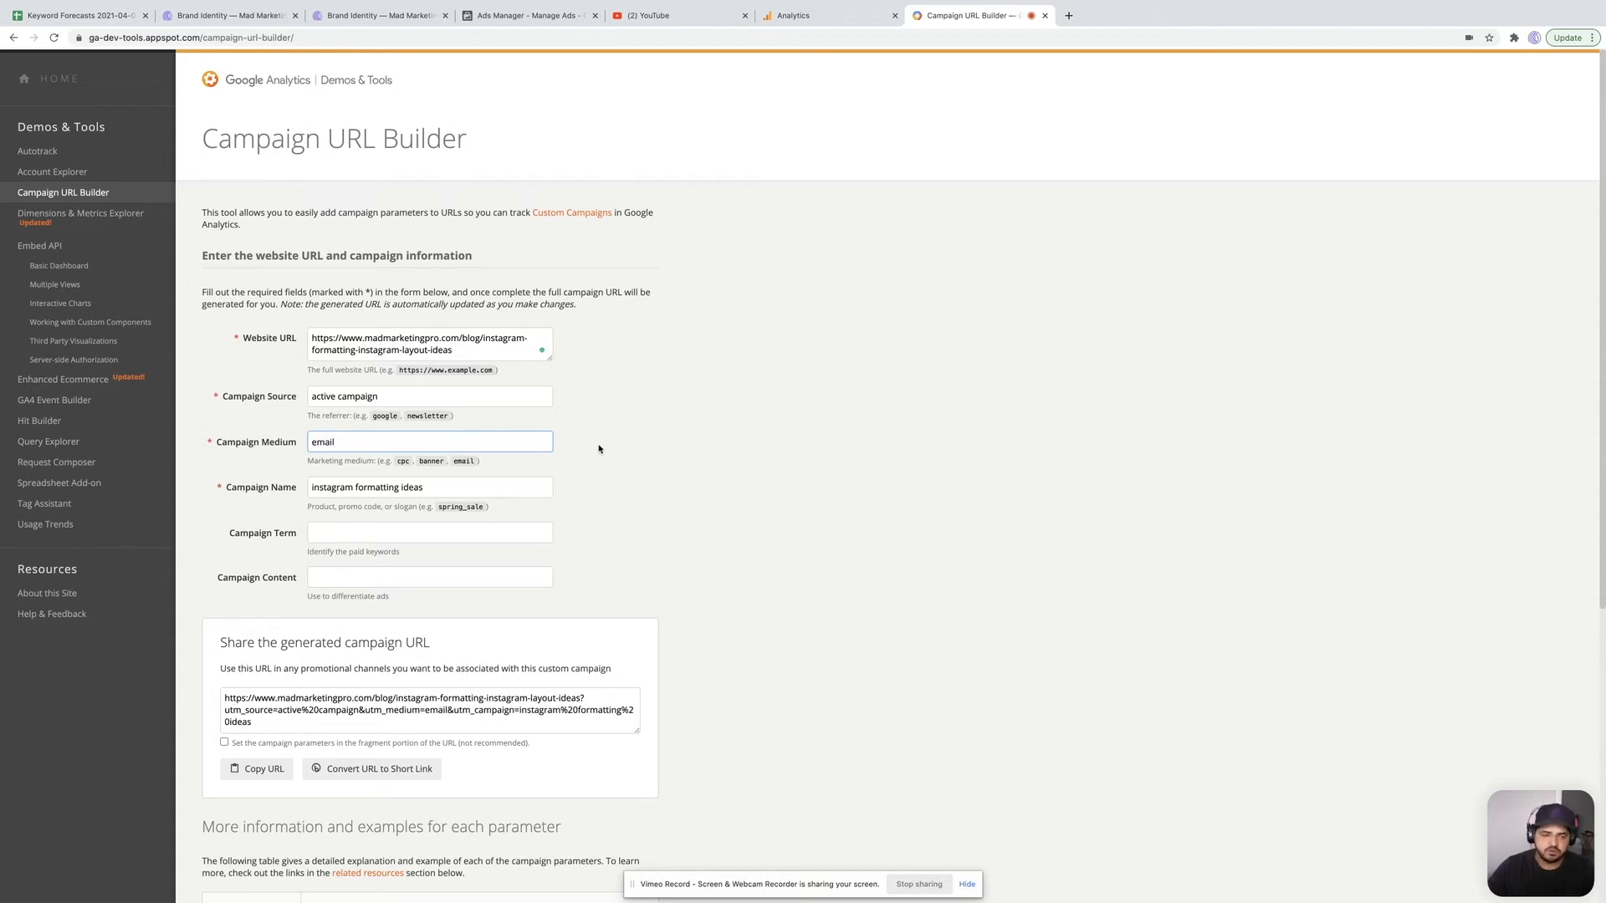
Step: Examine the Campaign Name value and the hints for the optional Campaign Term and Campaign Content fields
{"action": "left_click", "coordinate": [431, 490]}
{"action": "left_click_drag", "start_coordinate": [313, 490], "coordinate": [425, 486]}
{"action": "left_click", "coordinate": [424, 487]}
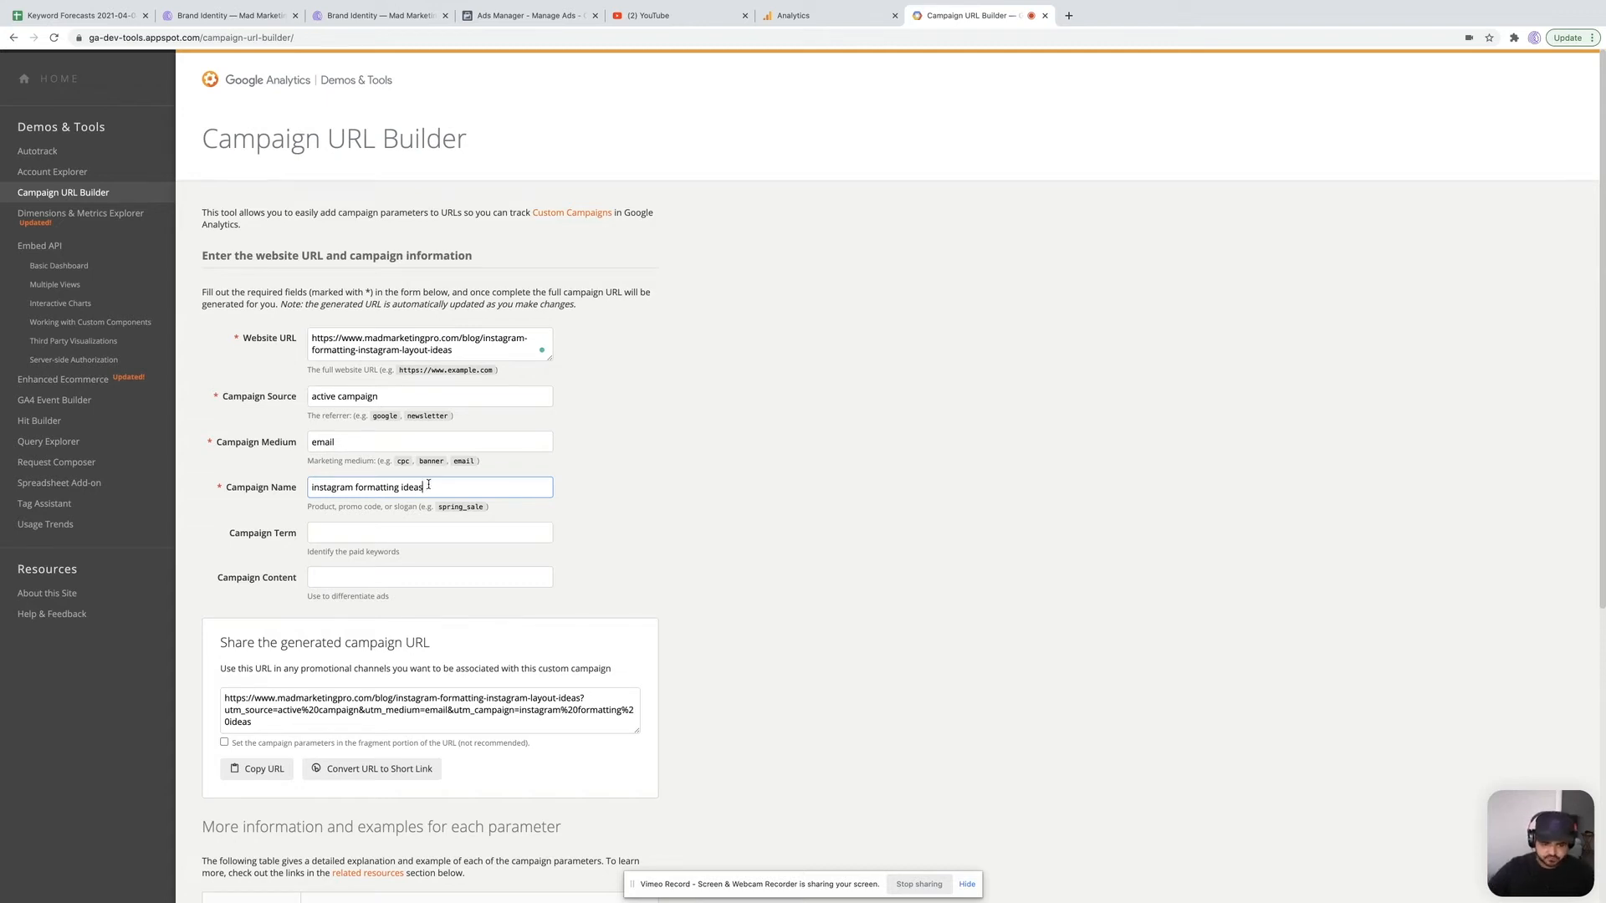
{"action": "left_click", "coordinate": [260, 706]}
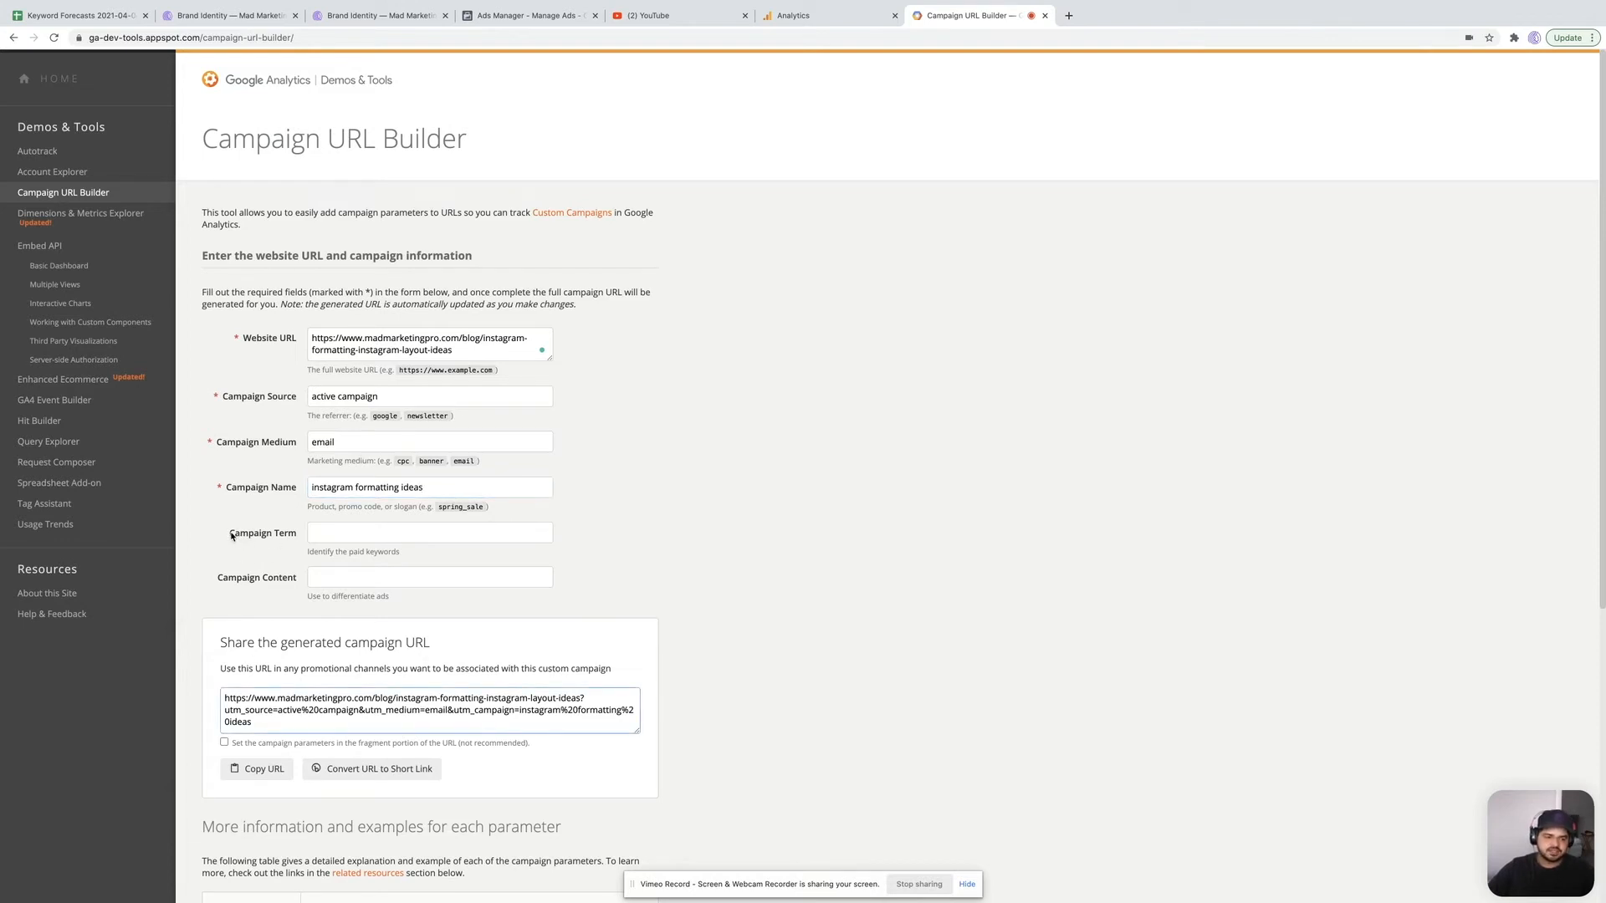
{"action": "left_click_drag", "start_coordinate": [231, 537], "coordinate": [296, 538]}
{"action": "left_click", "coordinate": [294, 580]}
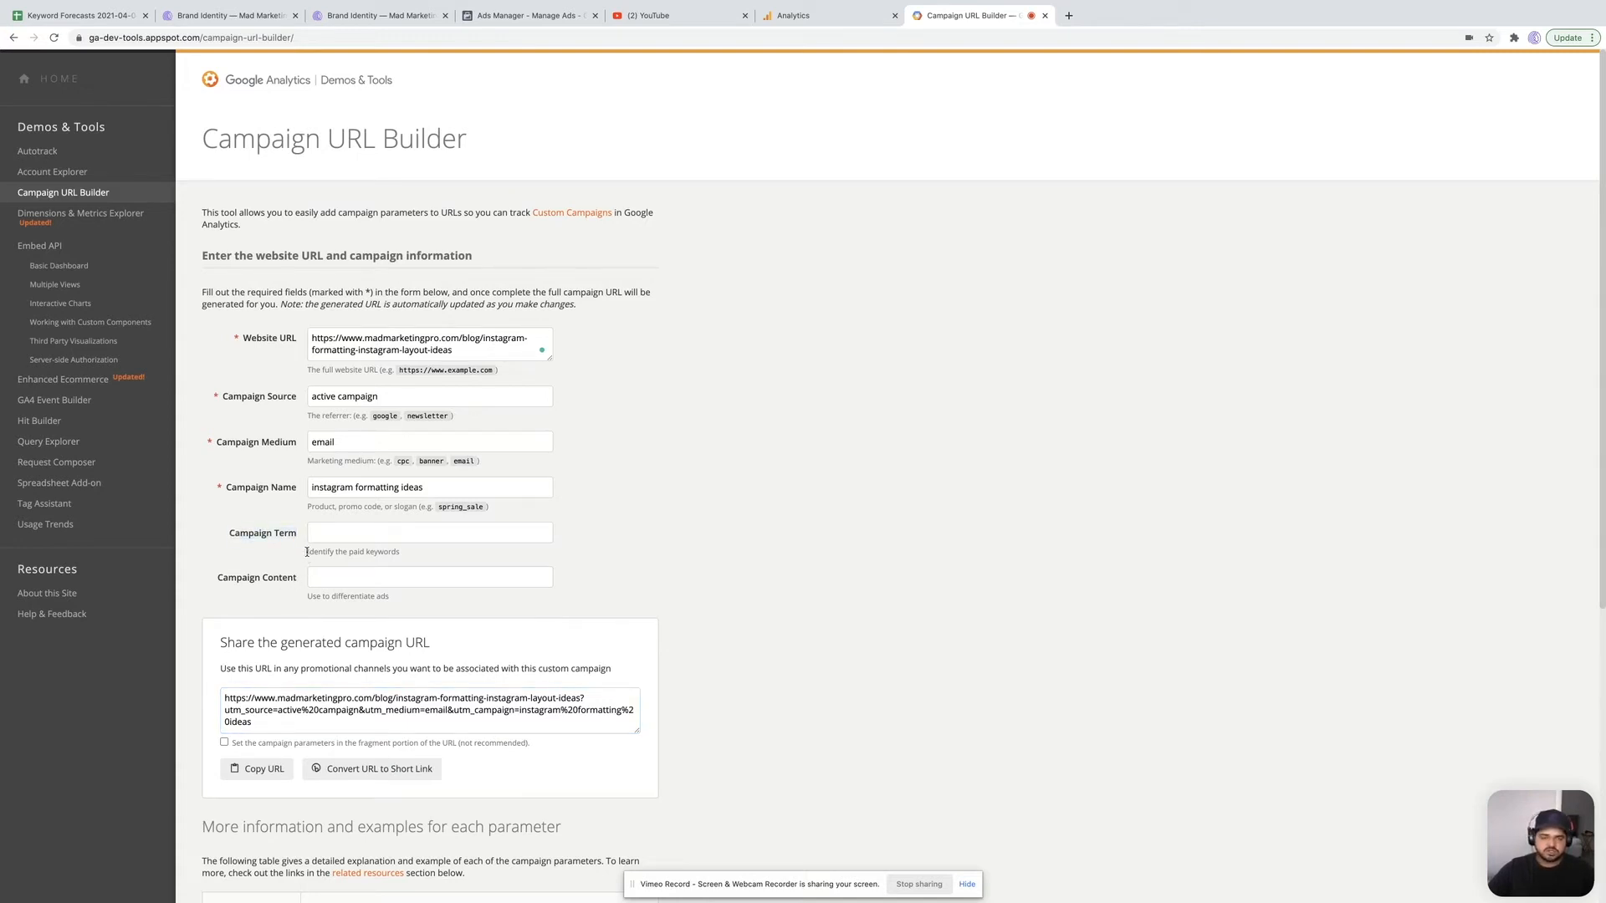
{"action": "left_click_drag", "start_coordinate": [310, 552], "coordinate": [403, 554]}
{"action": "left_click_drag", "start_coordinate": [310, 597], "coordinate": [387, 599]}
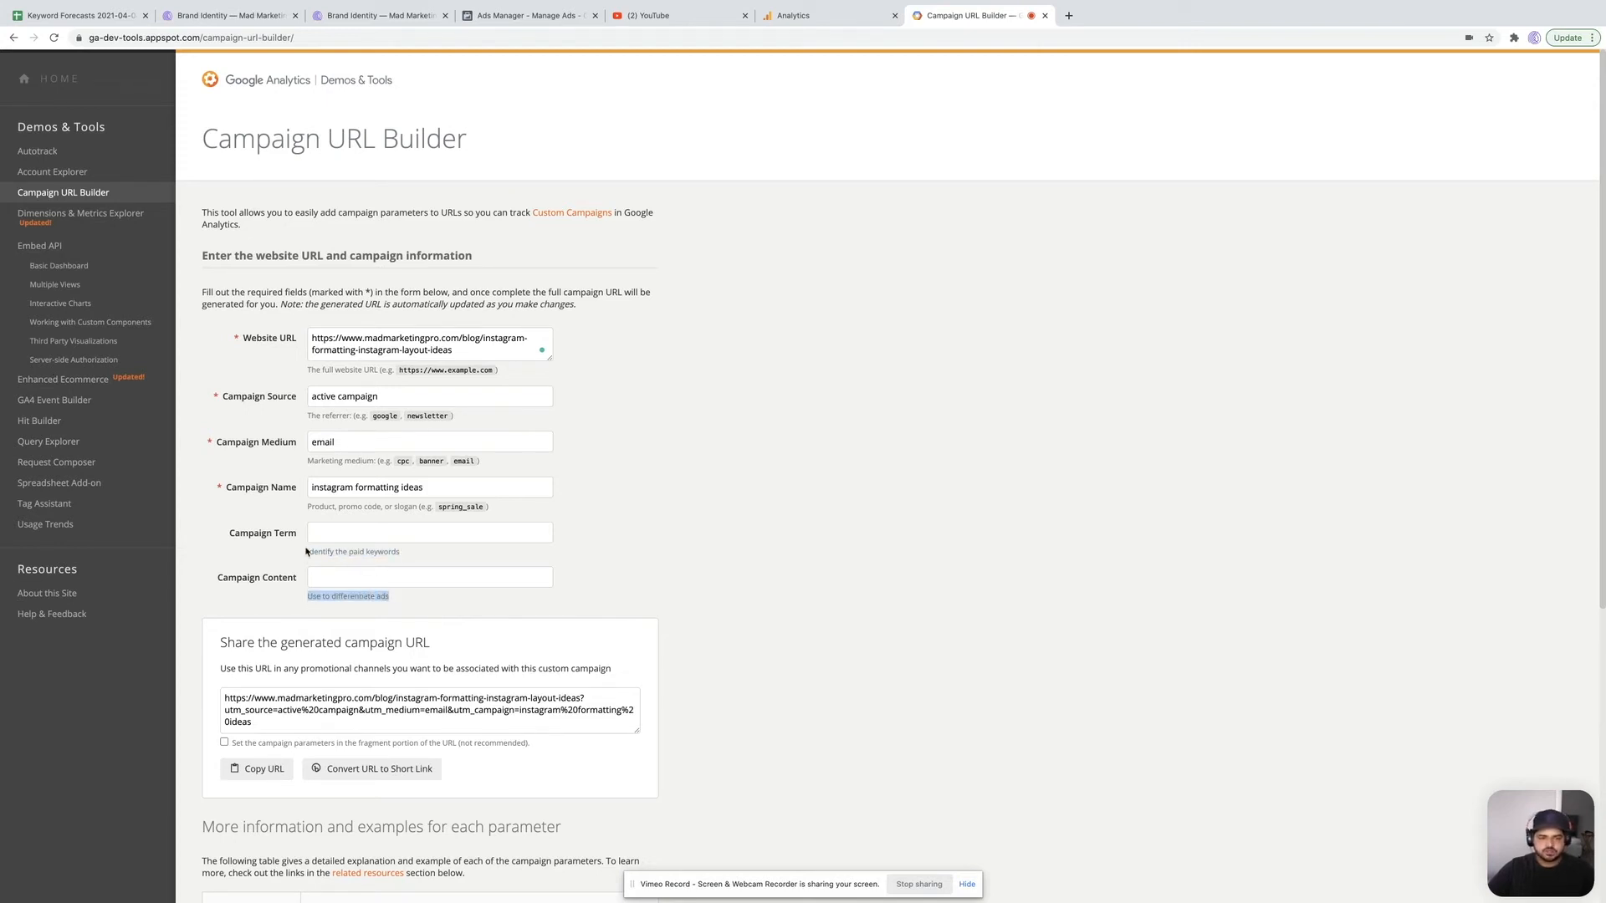
{"action": "left_click", "coordinate": [402, 556]}
Step: Fill in the Campaign Term with the example keyword "IG post ideas"
{"action": "left_click", "coordinate": [375, 532]}
{"action": "type", "text": "keywords"}
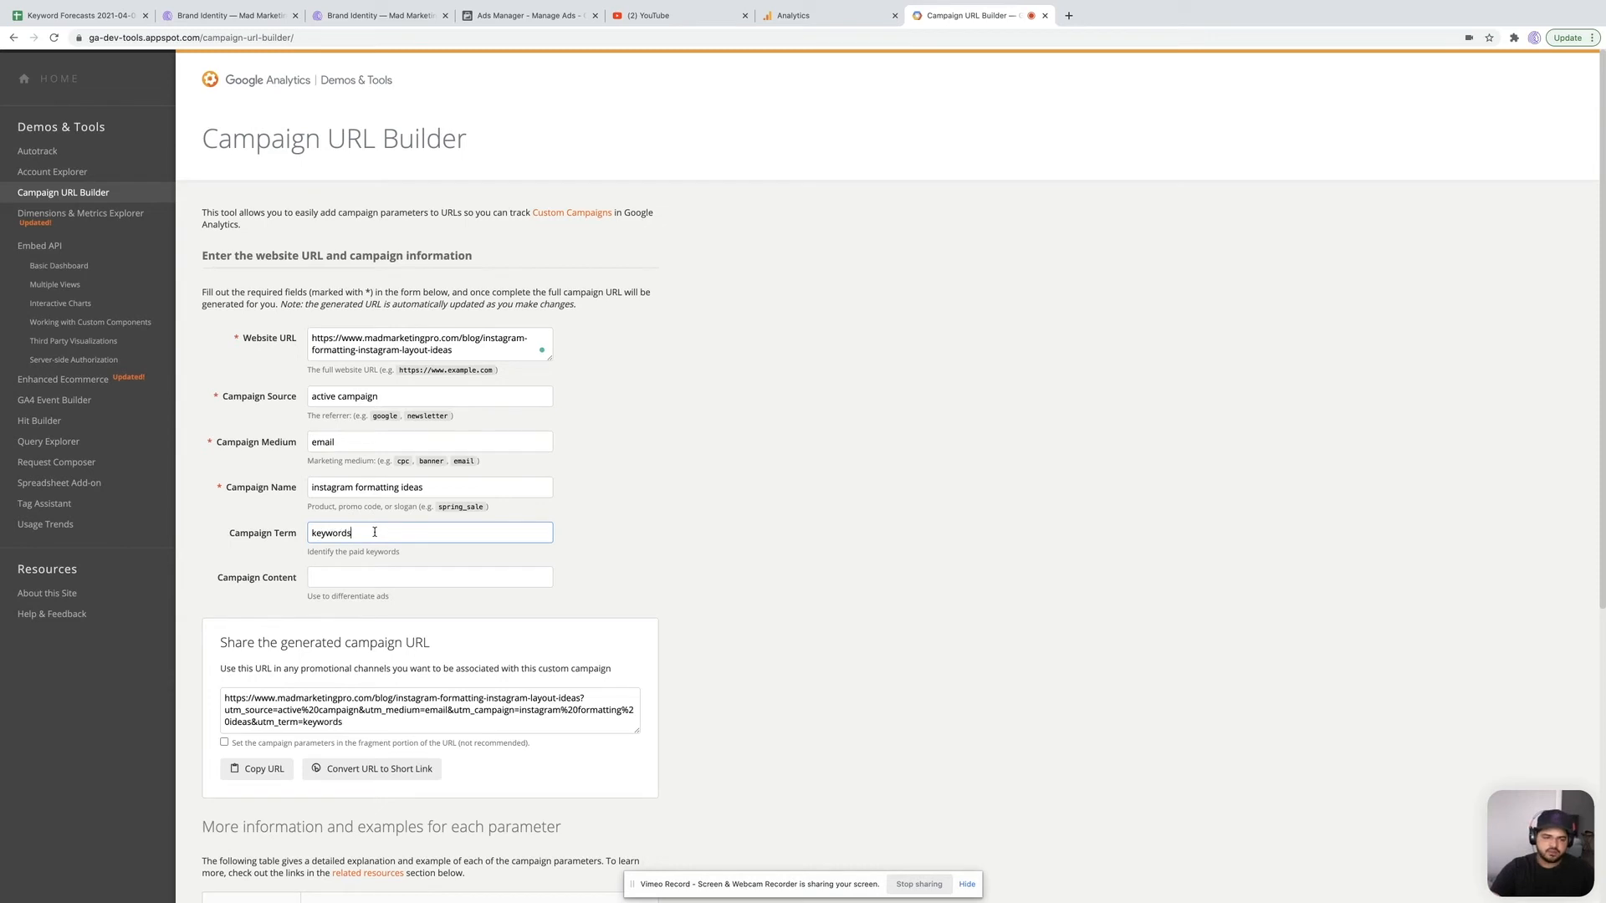
{"action": "key", "text": "BackSpace"}
{"action": "key", "text": "BackSpace"}
{"action": "key", "text": "BackSpace"}
{"action": "key", "text": "BackSpace"}
{"action": "key", "text": "BackSpace"}
{"action": "key", "text": "BackSpace"}
{"action": "key", "text": "BackSpace"}
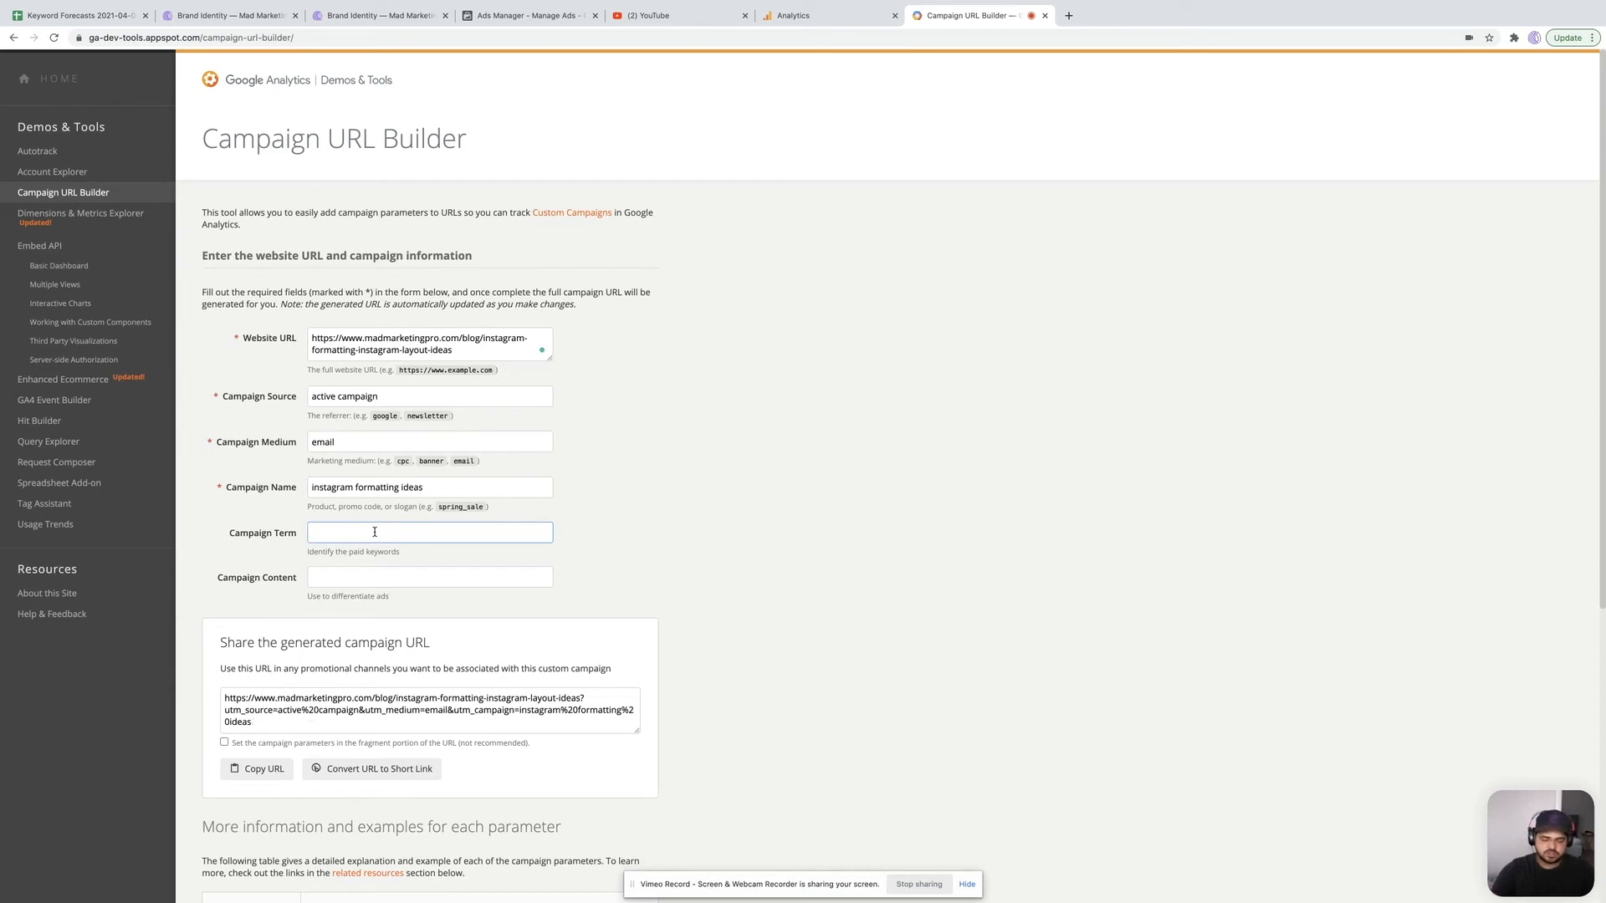
{"action": "type", "text": "IG post ideas"}
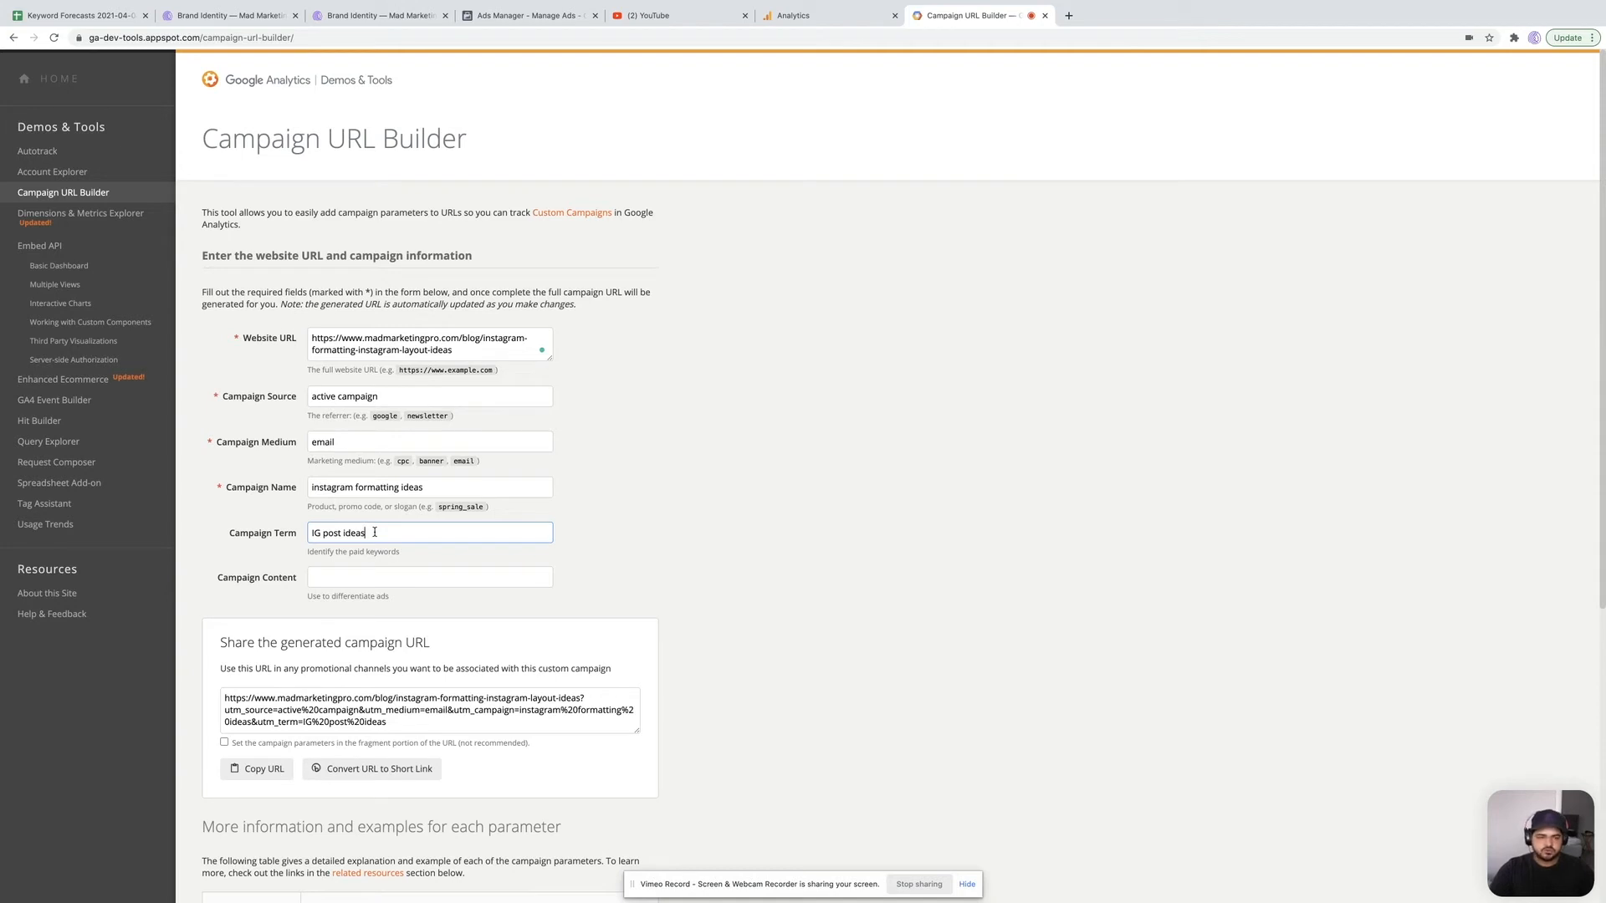
Step: Clear the Campaign Term field, leaving Campaign Content empty as well
{"action": "key", "text": "Tab"}
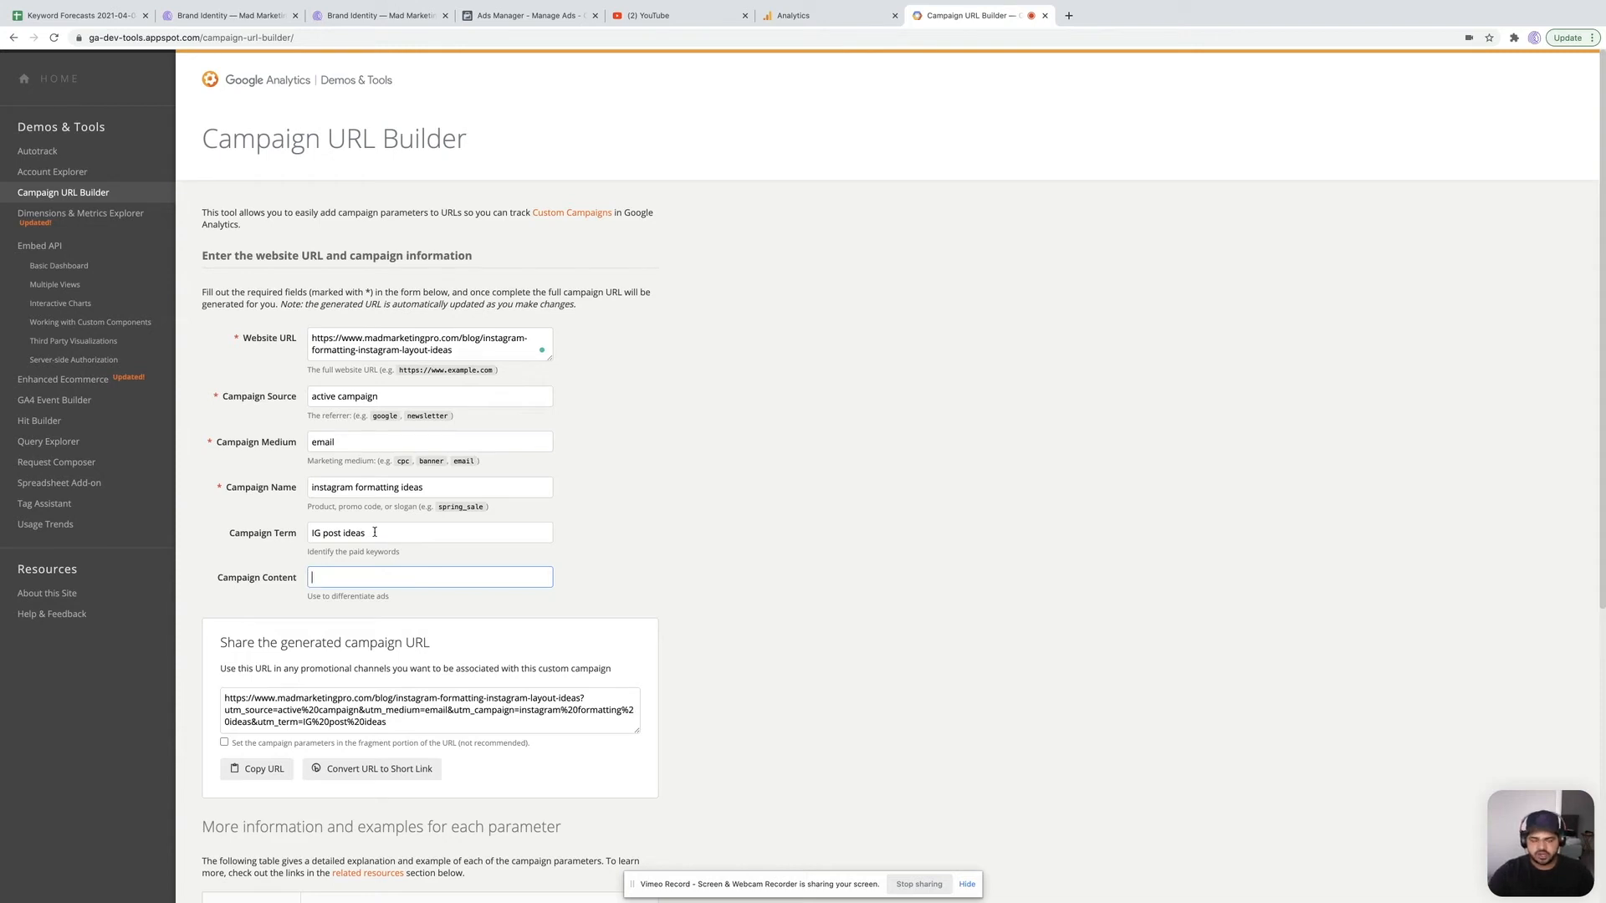
{"action": "triple_click", "coordinate": [379, 527]}
{"action": "key", "text": "BackSpace"}
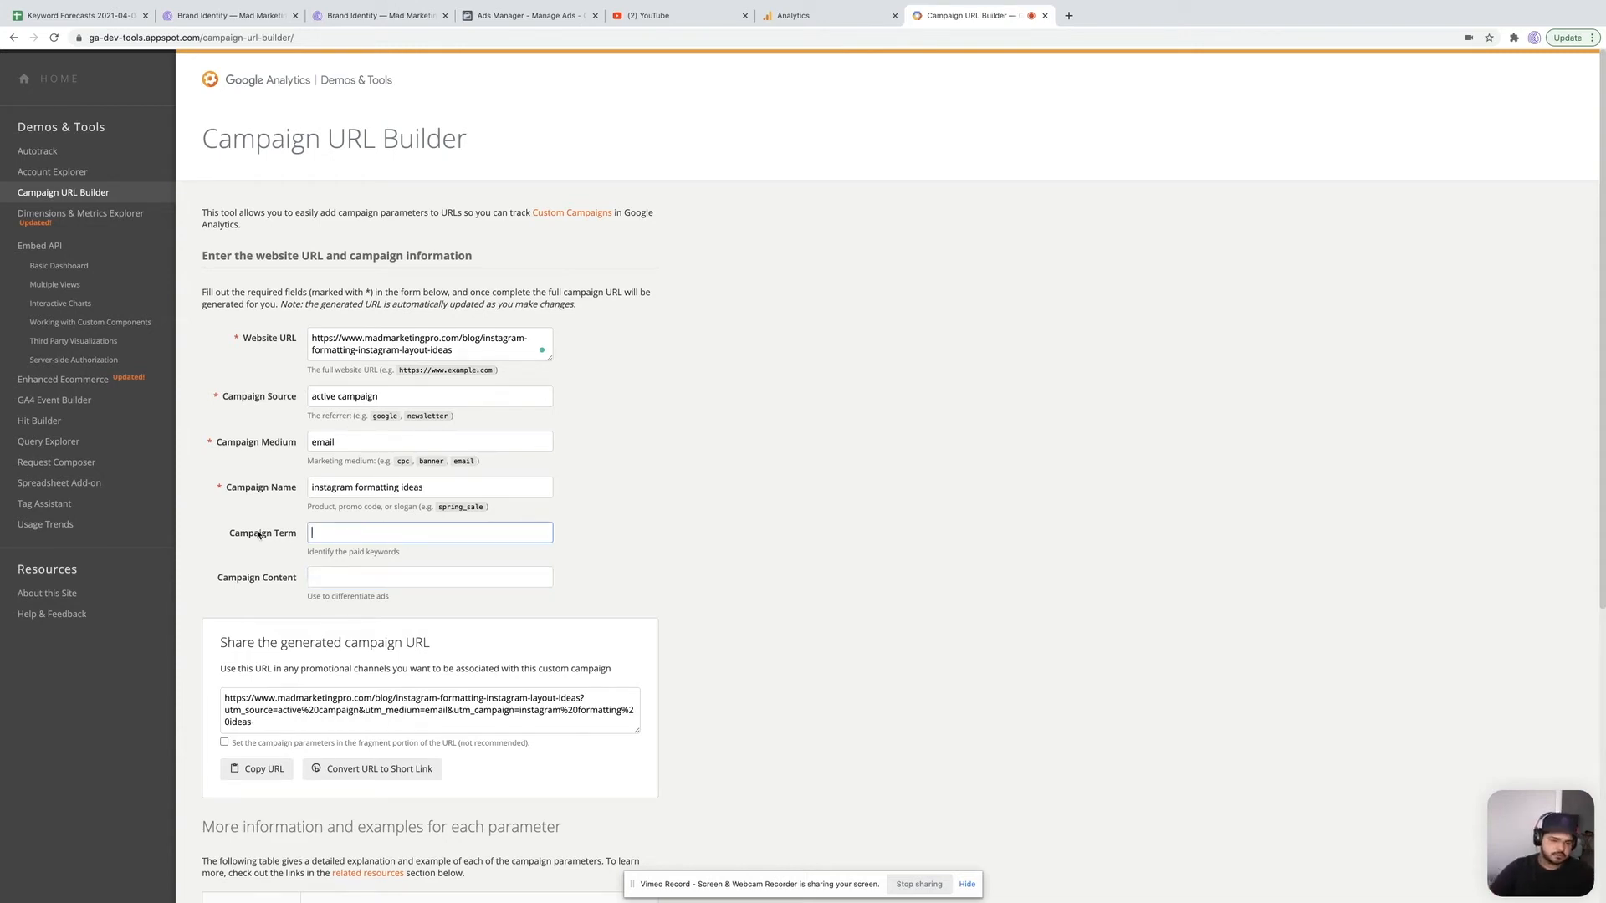
Step: Examine the utm_source, utm_medium and utm_campaign parameters in the generated campaign URL
{"action": "left_click", "coordinate": [261, 726]}
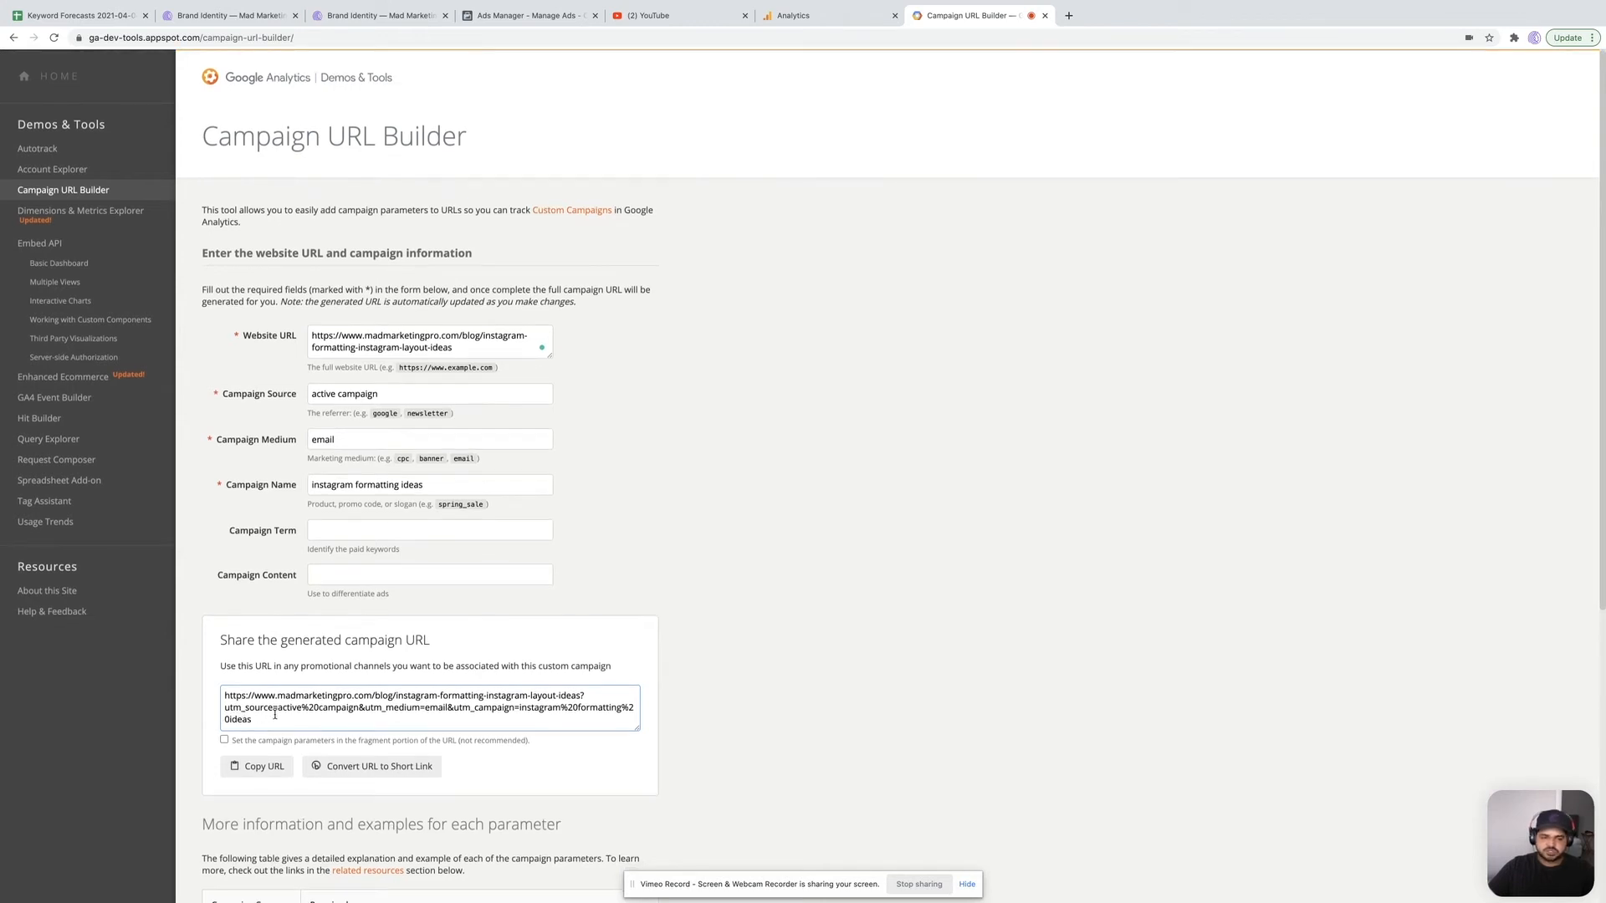
{"action": "scroll", "coordinate": [289, 710], "scroll_direction": "down", "scroll_amount": 1}
{"action": "left_click_drag", "start_coordinate": [297, 710], "coordinate": [343, 701]}
{"action": "left_click", "coordinate": [359, 701]}
{"action": "double_click", "coordinate": [363, 701]}
{"action": "left_click", "coordinate": [361, 702]}
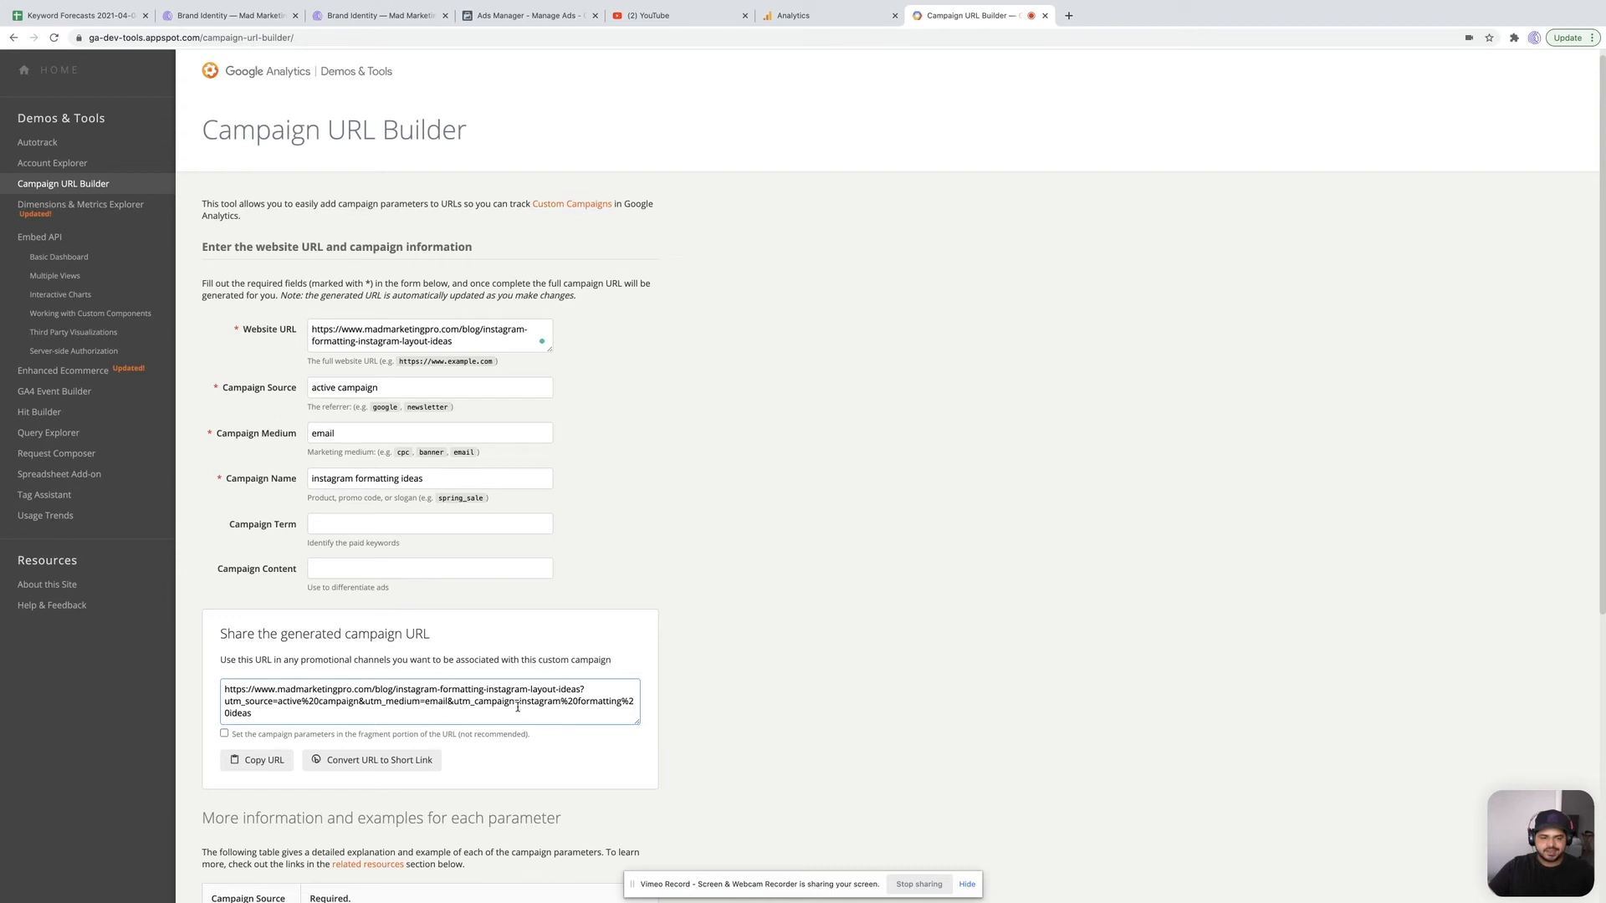
{"action": "left_click_drag", "start_coordinate": [520, 705], "coordinate": [557, 713]}
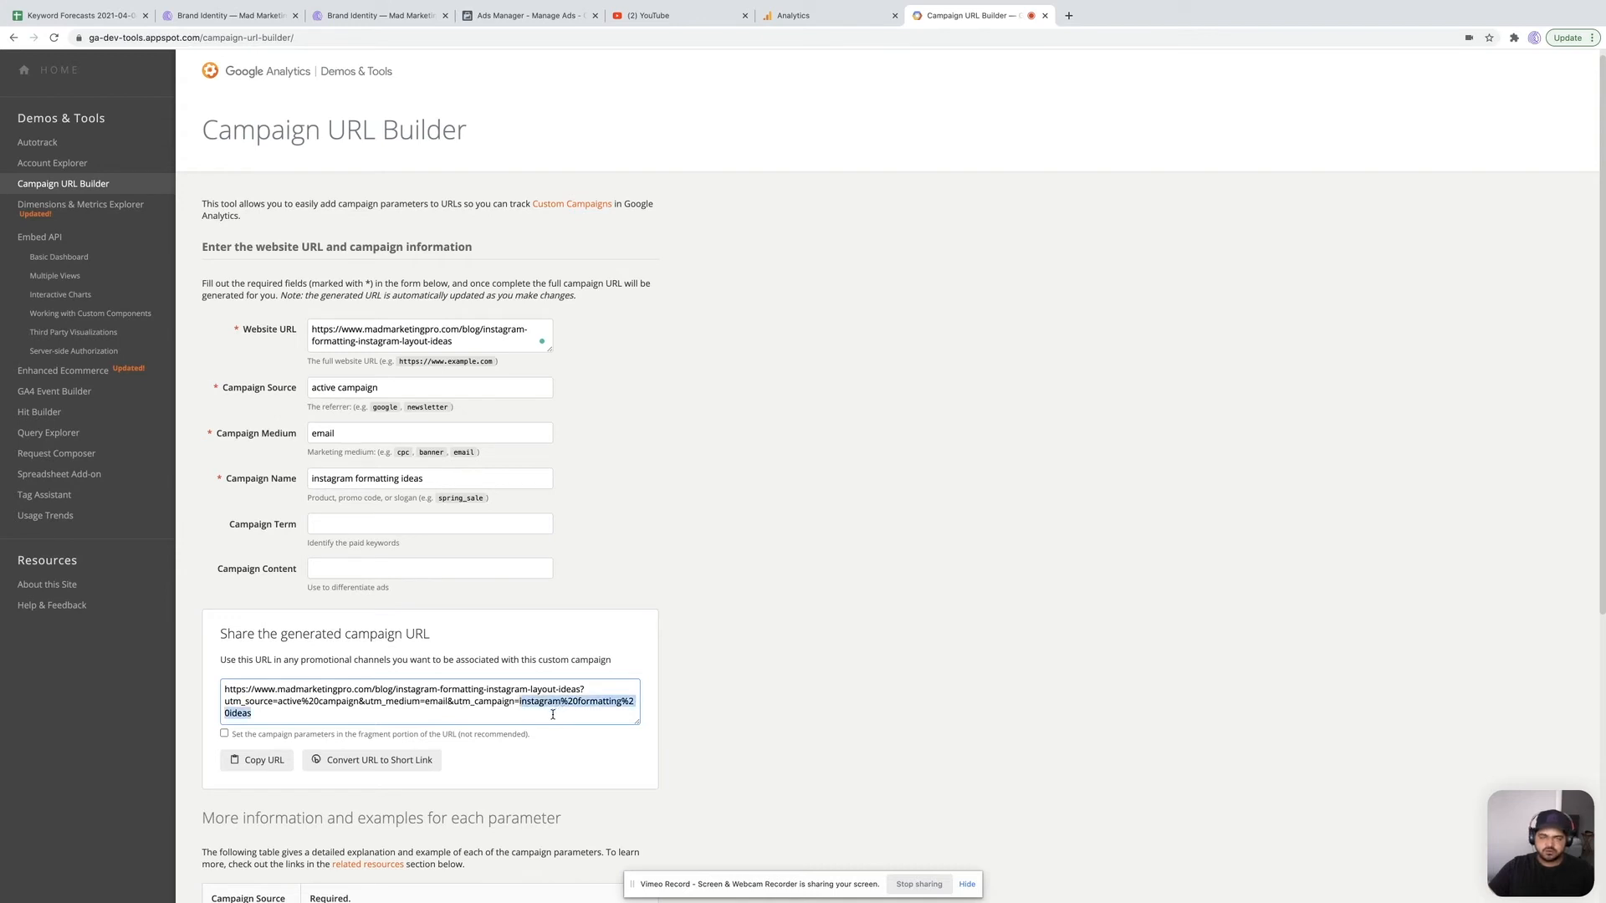
{"action": "left_click", "coordinate": [552, 715]}
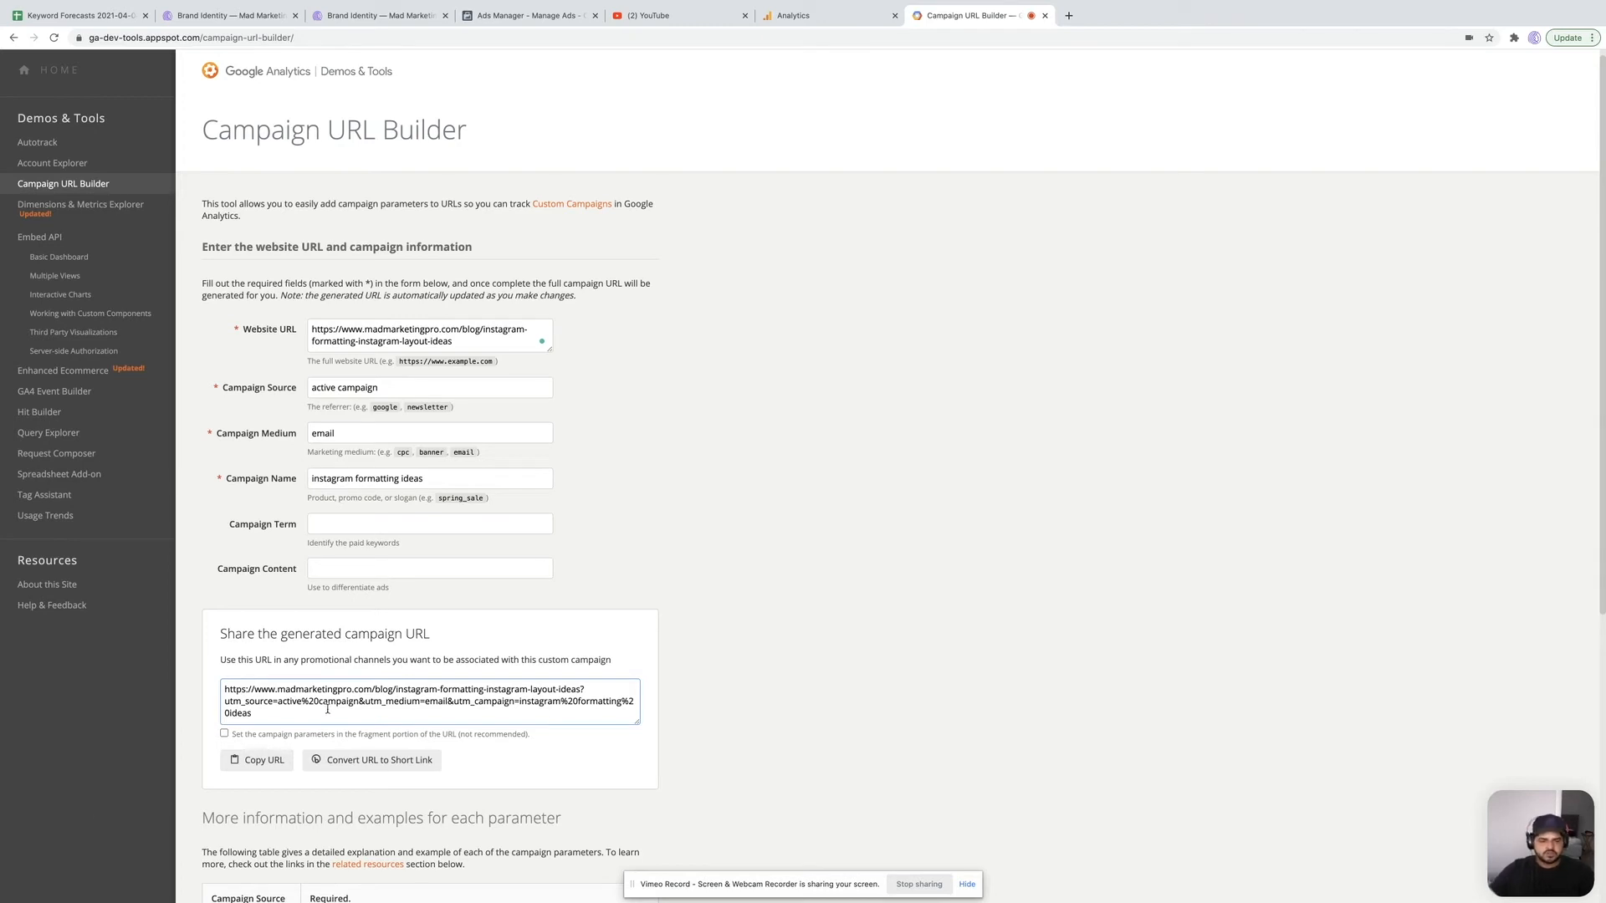
Step: Copy the generated campaign URL and check the full link text
{"action": "scroll", "coordinate": [329, 712], "scroll_direction": "down", "scroll_amount": 2}
{"action": "left_click", "coordinate": [267, 688]}
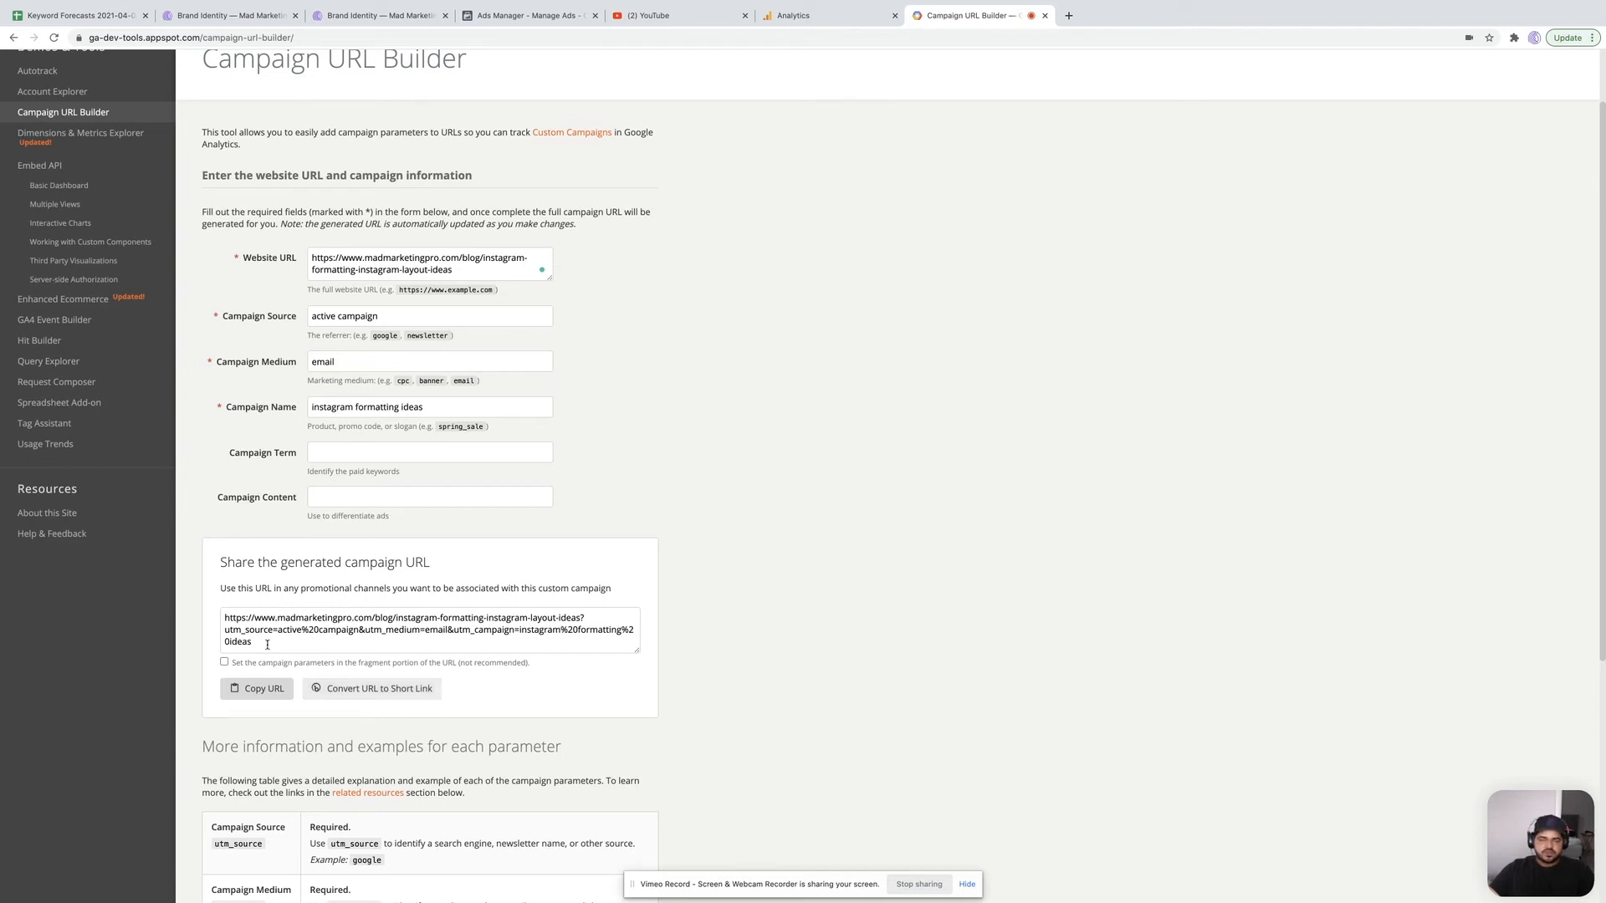
{"action": "left_click_drag", "start_coordinate": [253, 643], "coordinate": [224, 616]}
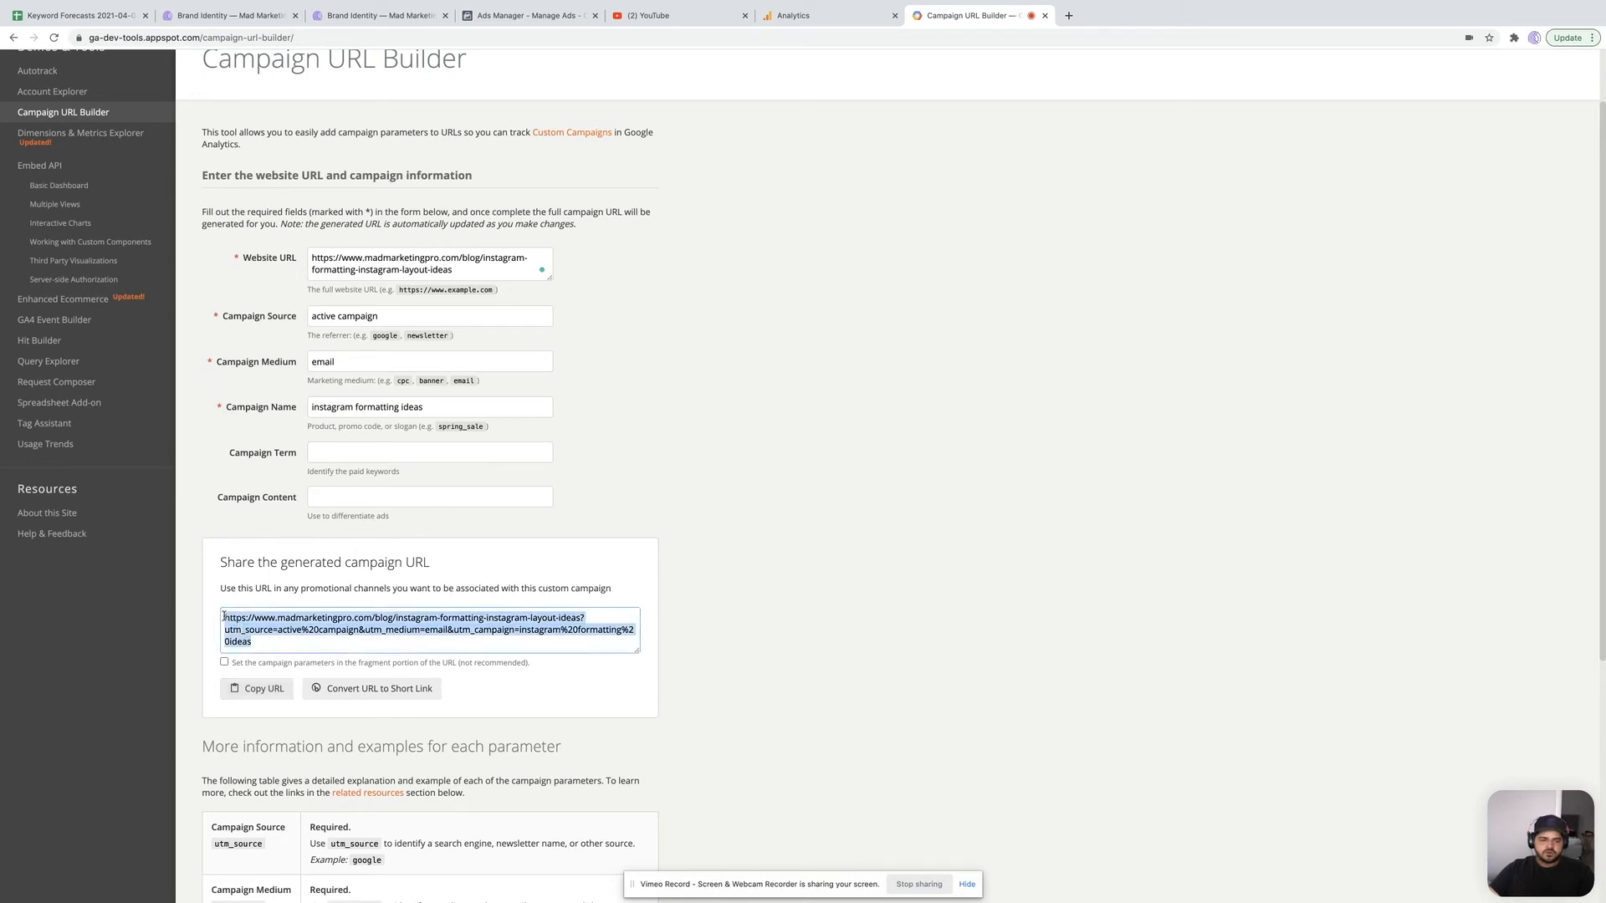
{"action": "left_click", "coordinate": [676, 574]}
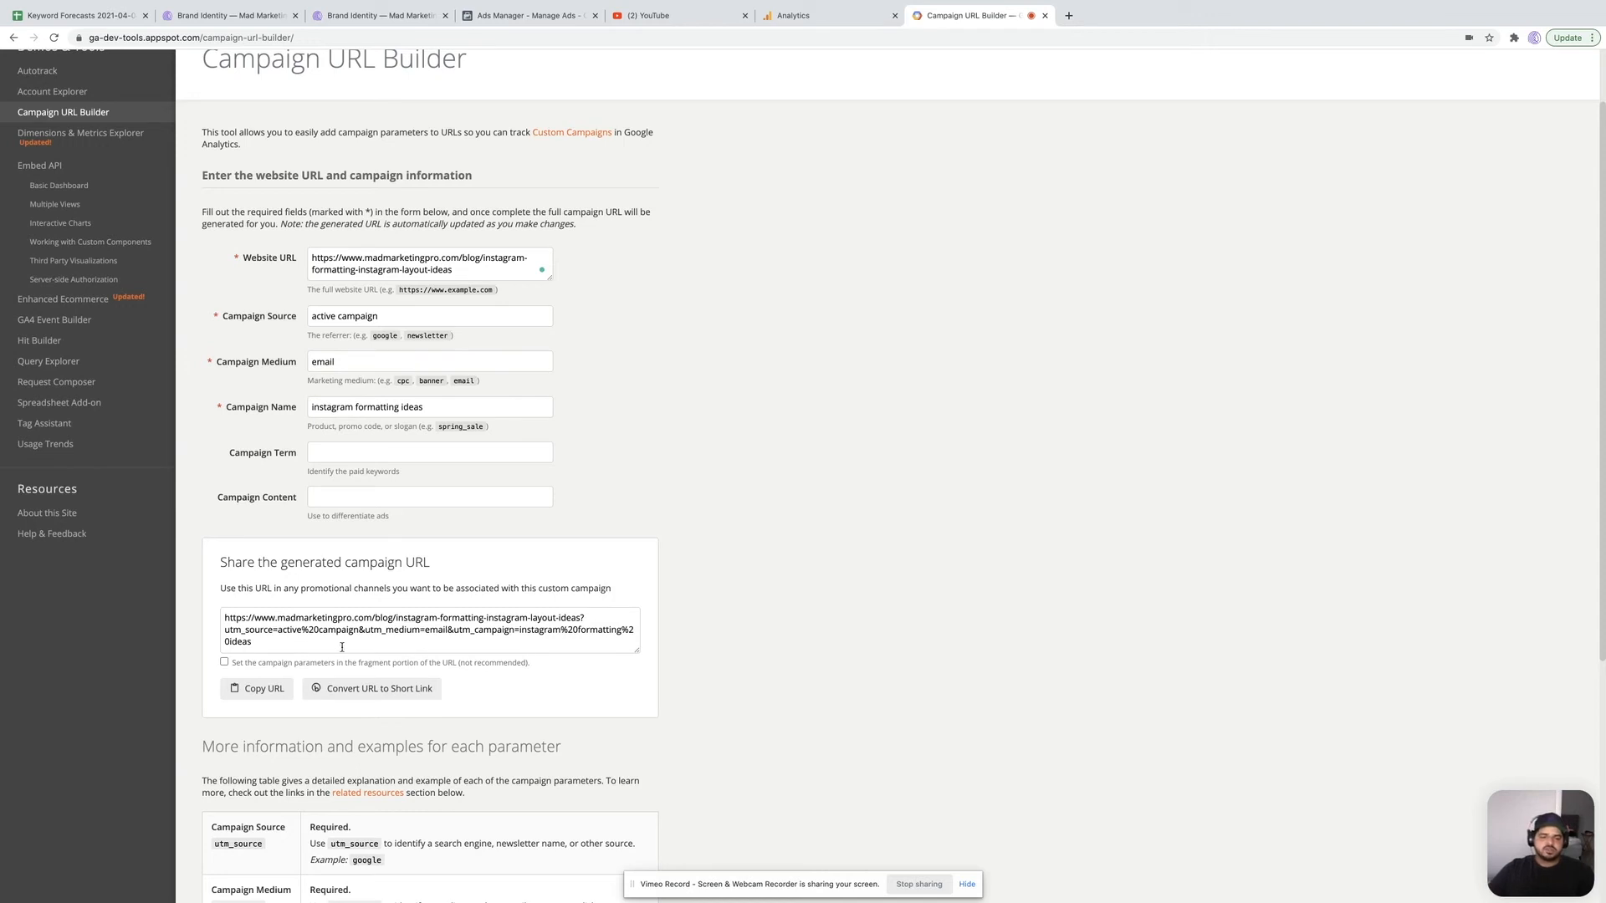
Step: Examine the complete generated campaign URL, from the blog address to the end of its UTM parameters
{"action": "left_click_drag", "start_coordinate": [595, 643], "coordinate": [219, 652]}
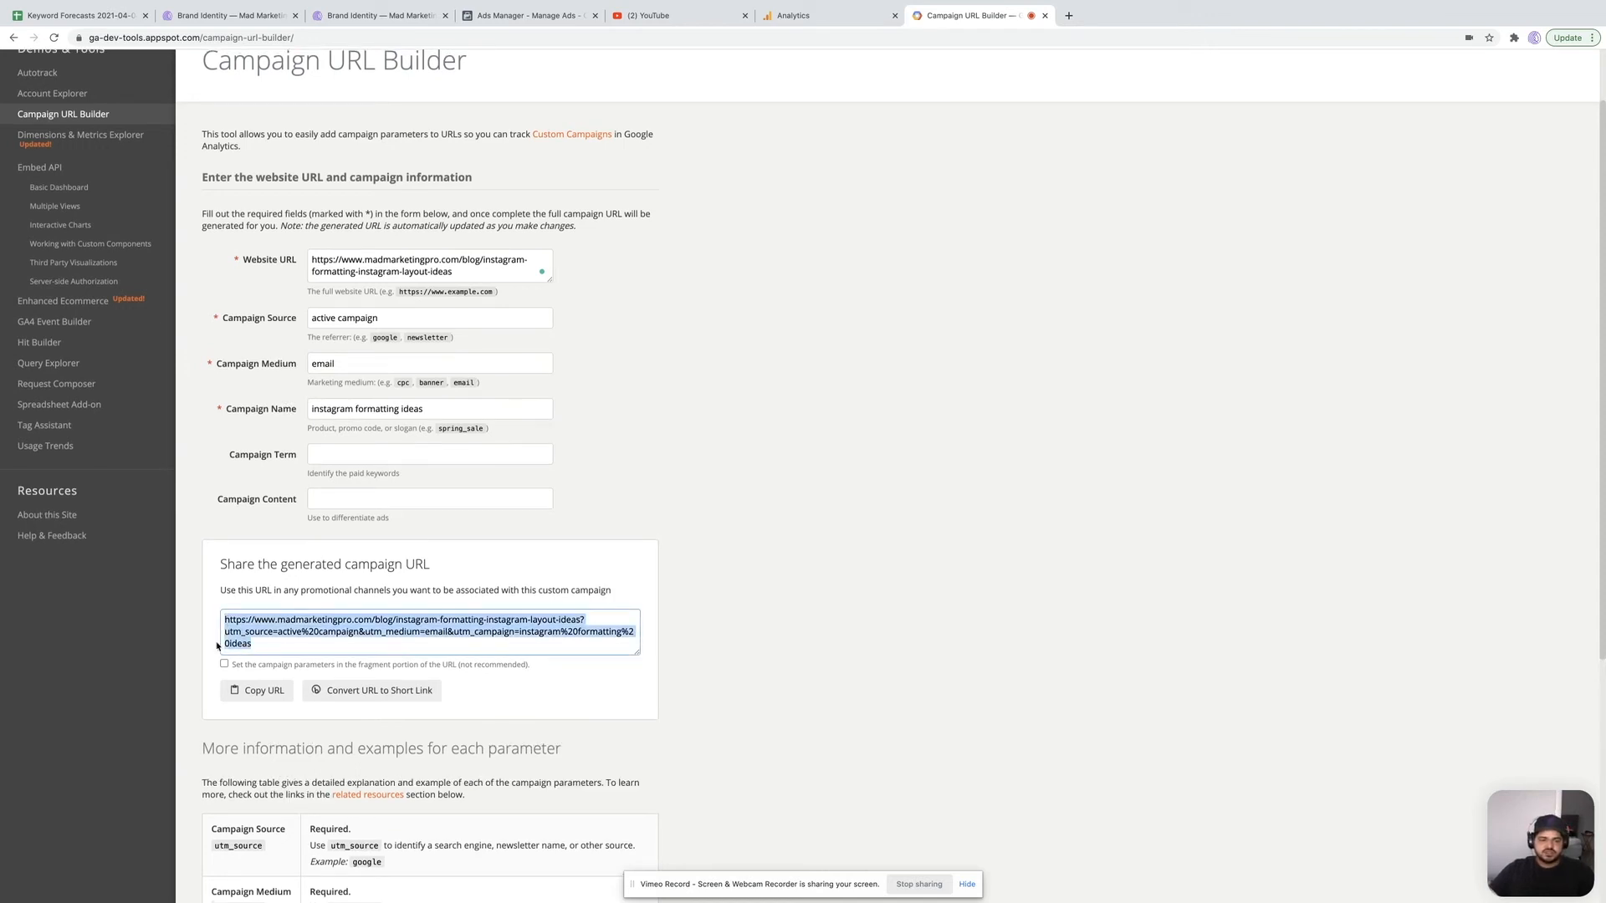
{"action": "left_click", "coordinate": [251, 643]}
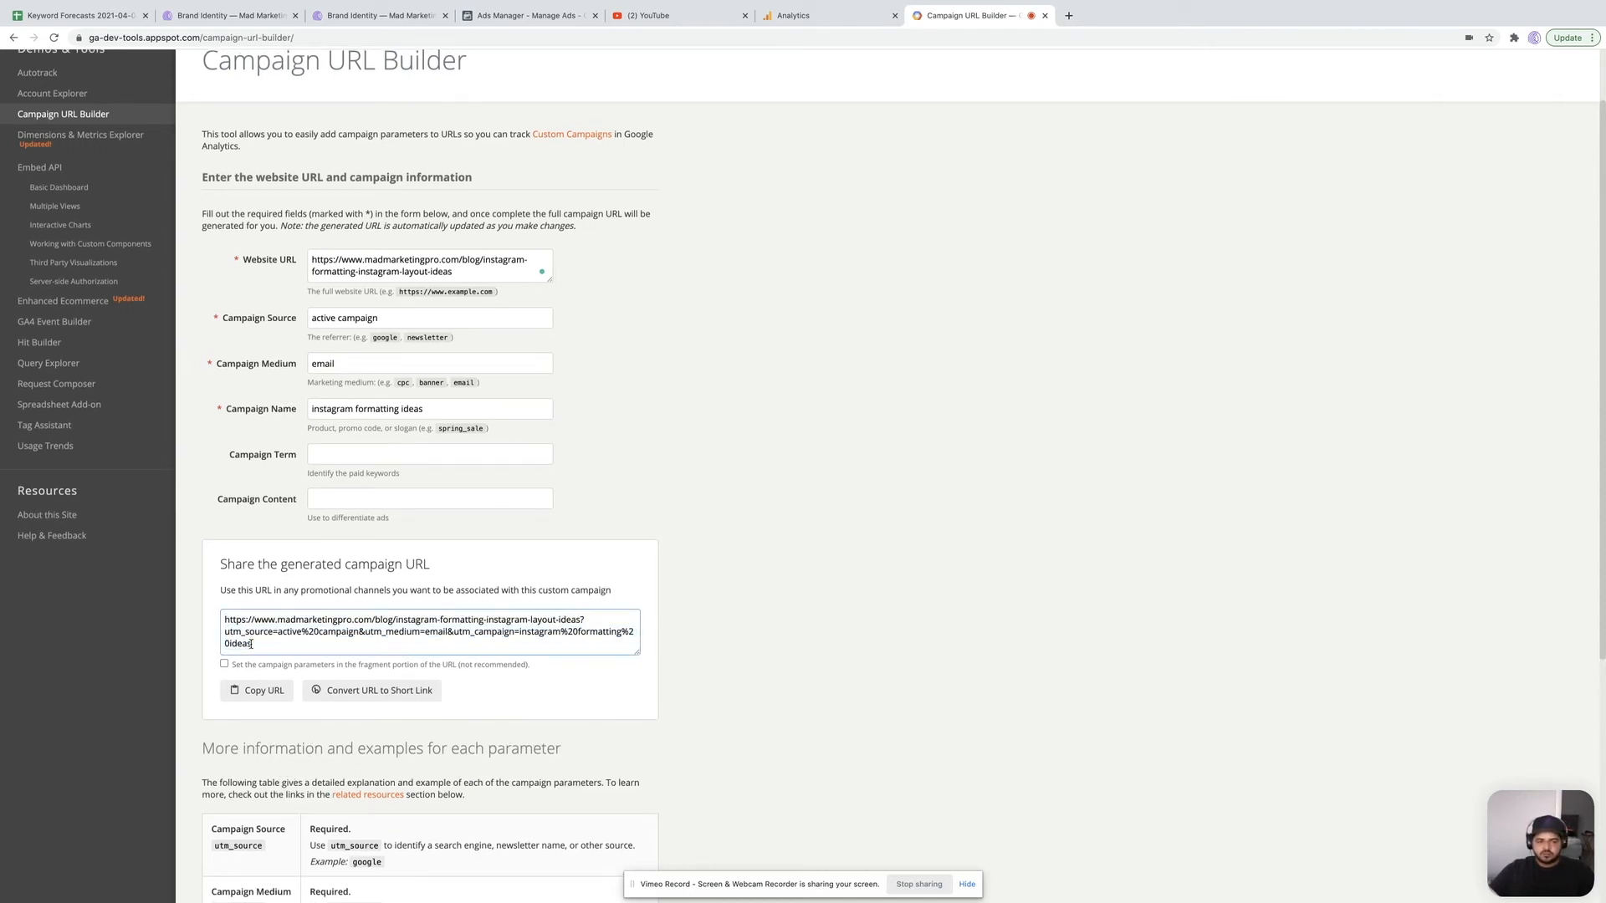
{"action": "scroll", "coordinate": [250, 644], "scroll_direction": "up", "scroll_amount": 1}
{"action": "double_click", "coordinate": [249, 644]}
{"action": "left_click_drag", "start_coordinate": [225, 624], "coordinate": [269, 649]}
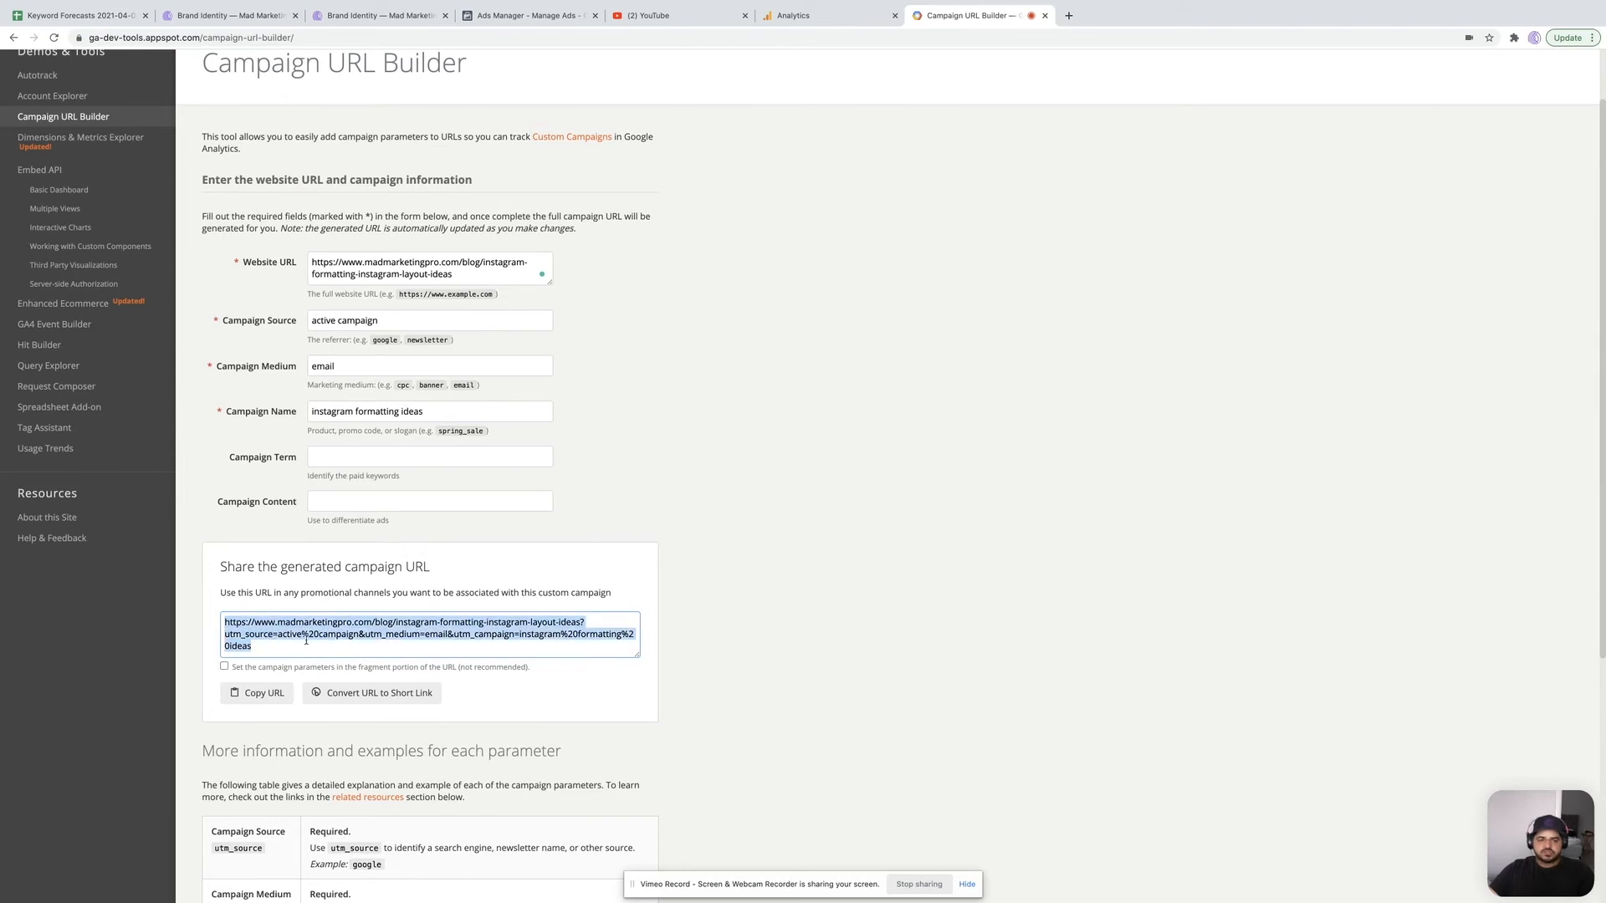
{"action": "scroll", "coordinate": [288, 629], "scroll_direction": "down", "scroll_amount": 1}
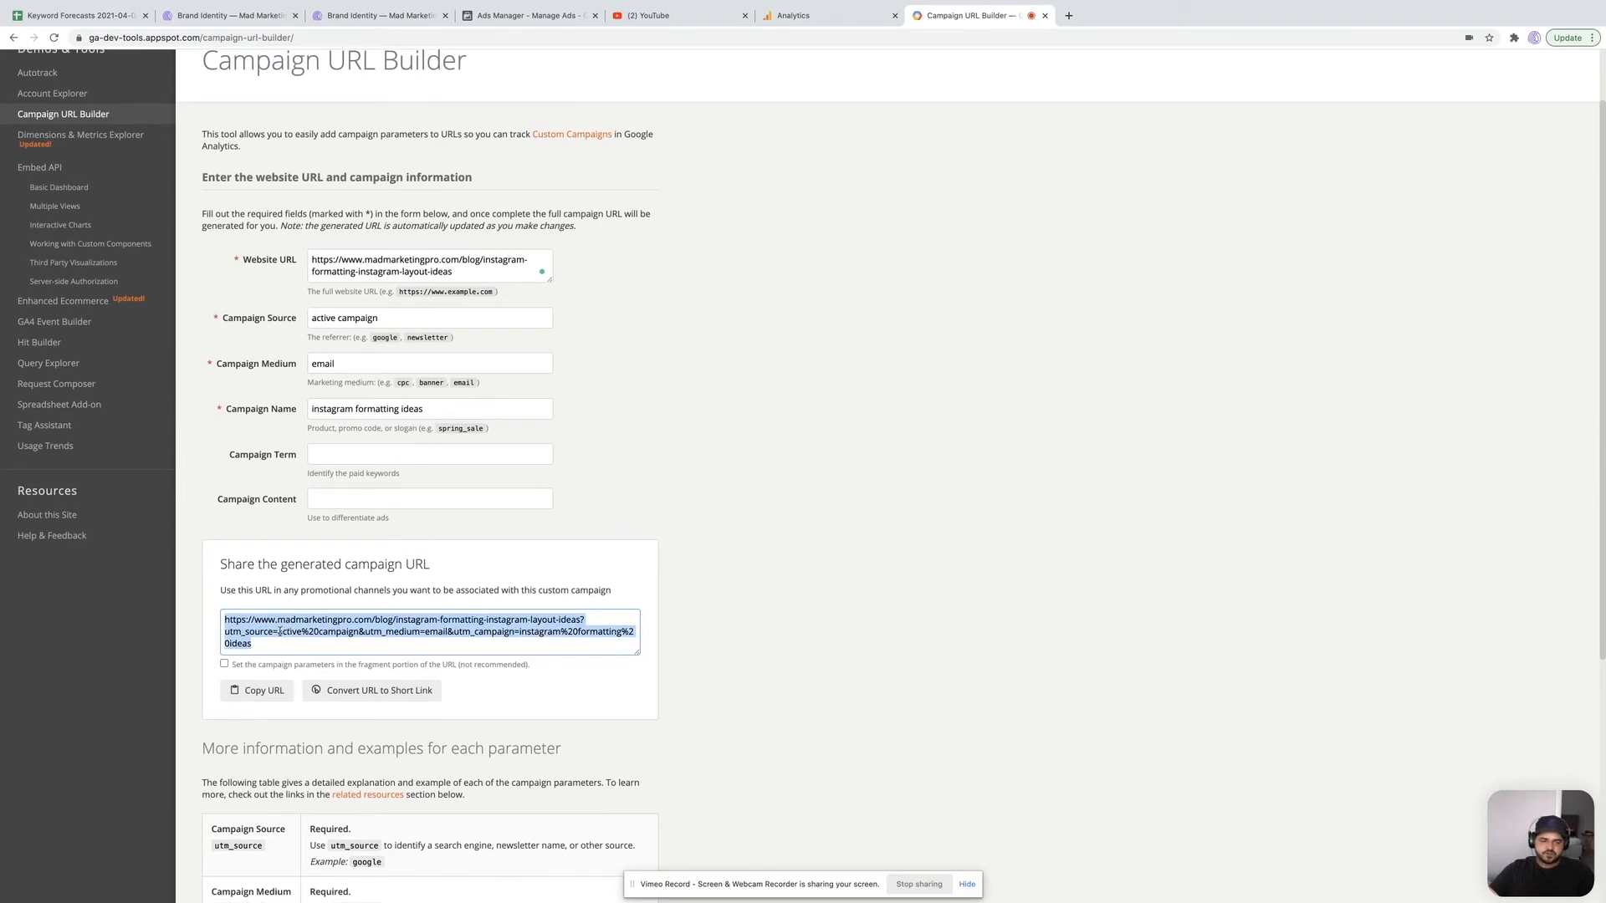
{"action": "left_click", "coordinate": [263, 644]}
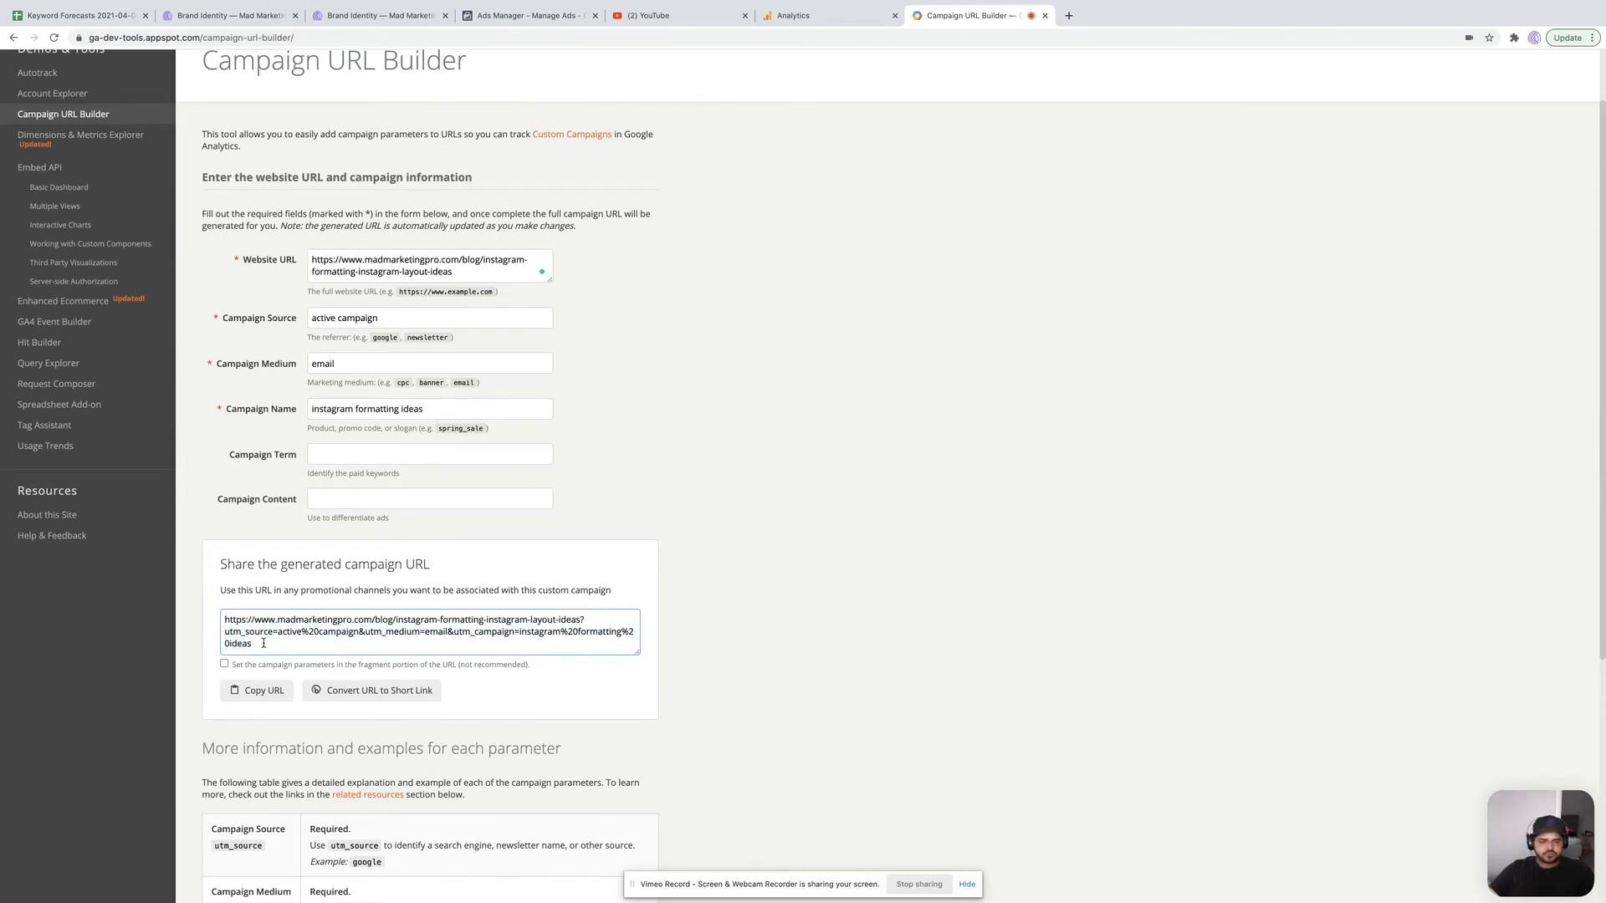
Step: Convert the generated campaign URL to a short link and copy that link
{"action": "left_click", "coordinate": [334, 689]}
{"action": "left_click_drag", "start_coordinate": [314, 619], "coordinate": [222, 618]}
{"action": "key", "text": "super+c"}
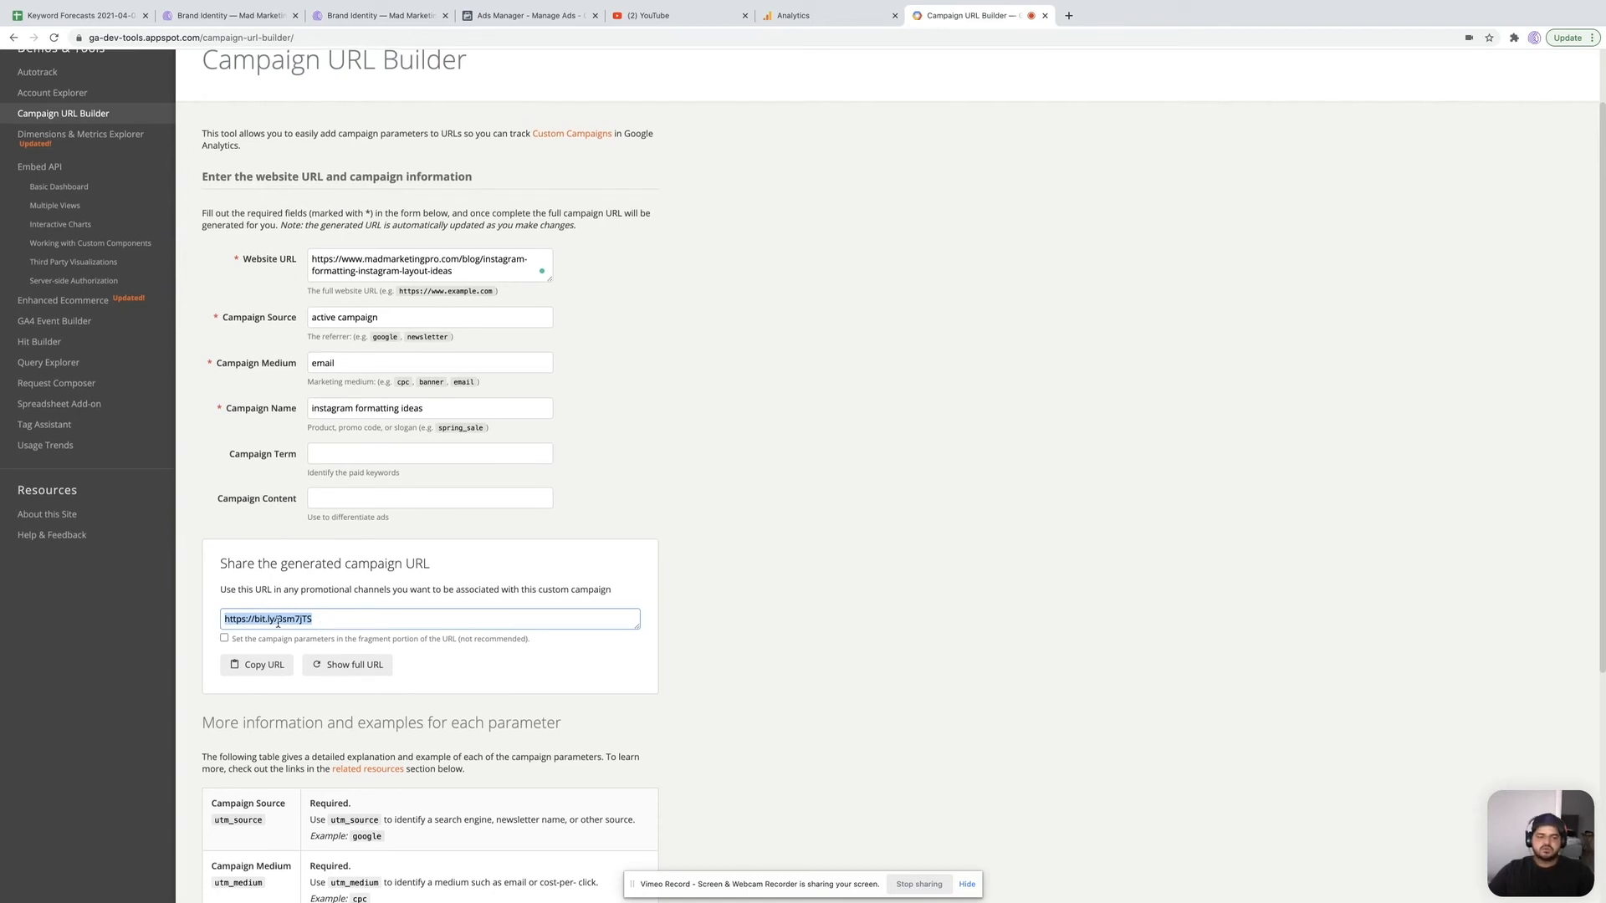
Step: Open the copied short link in a new browser tab and check the UTM parameters in the resulting address
{"action": "left_click", "coordinate": [1068, 15]}
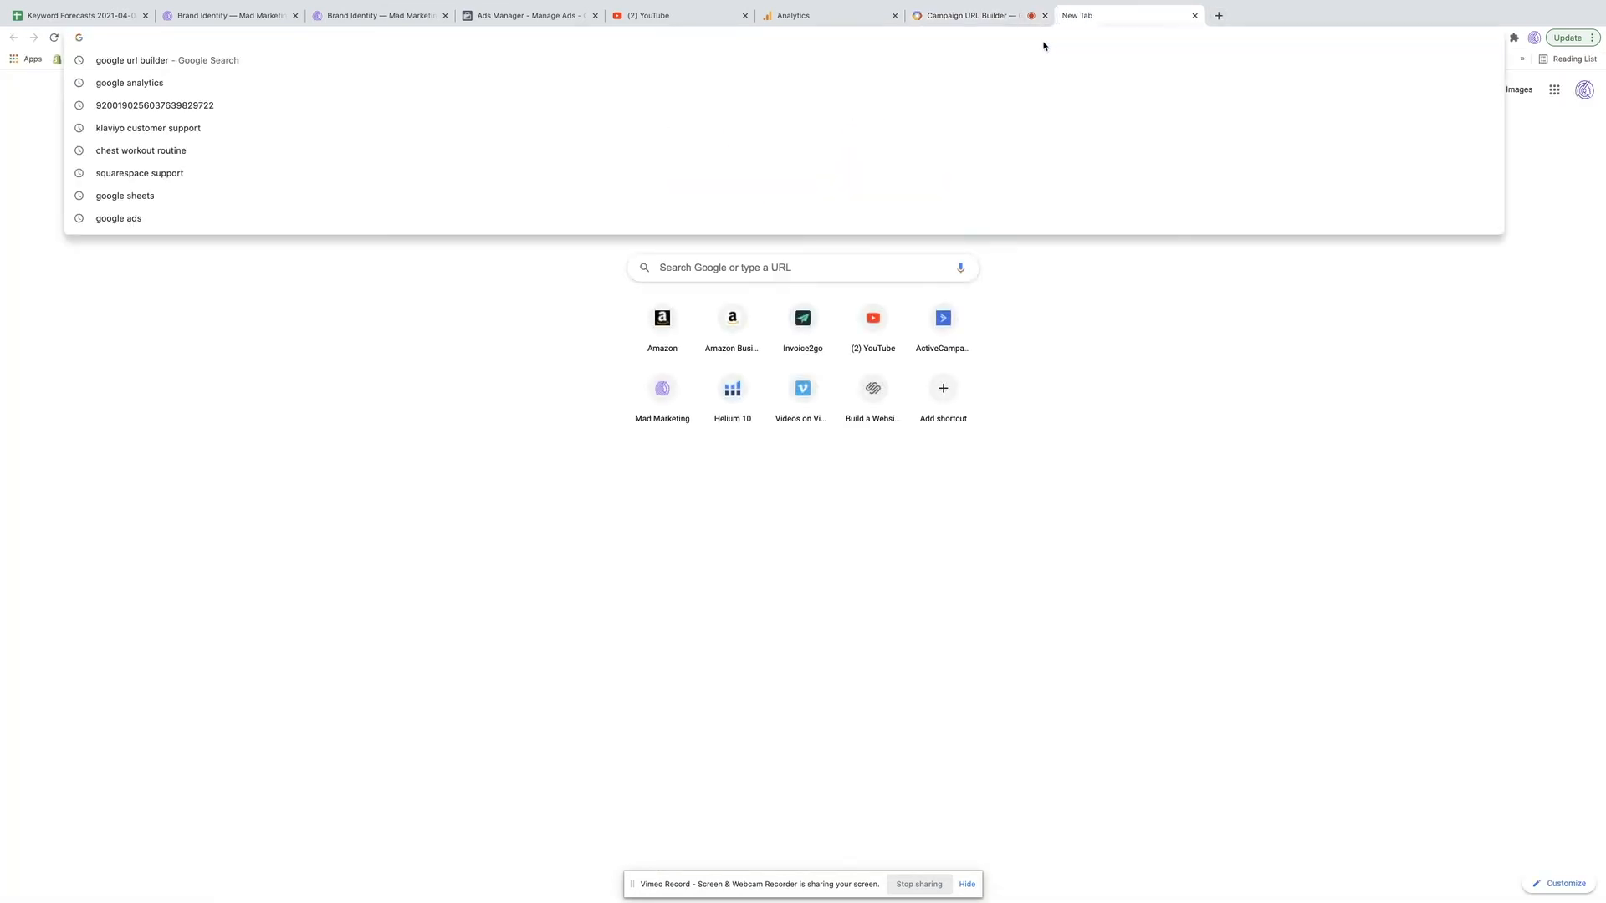
{"action": "key", "text": "super+v"}
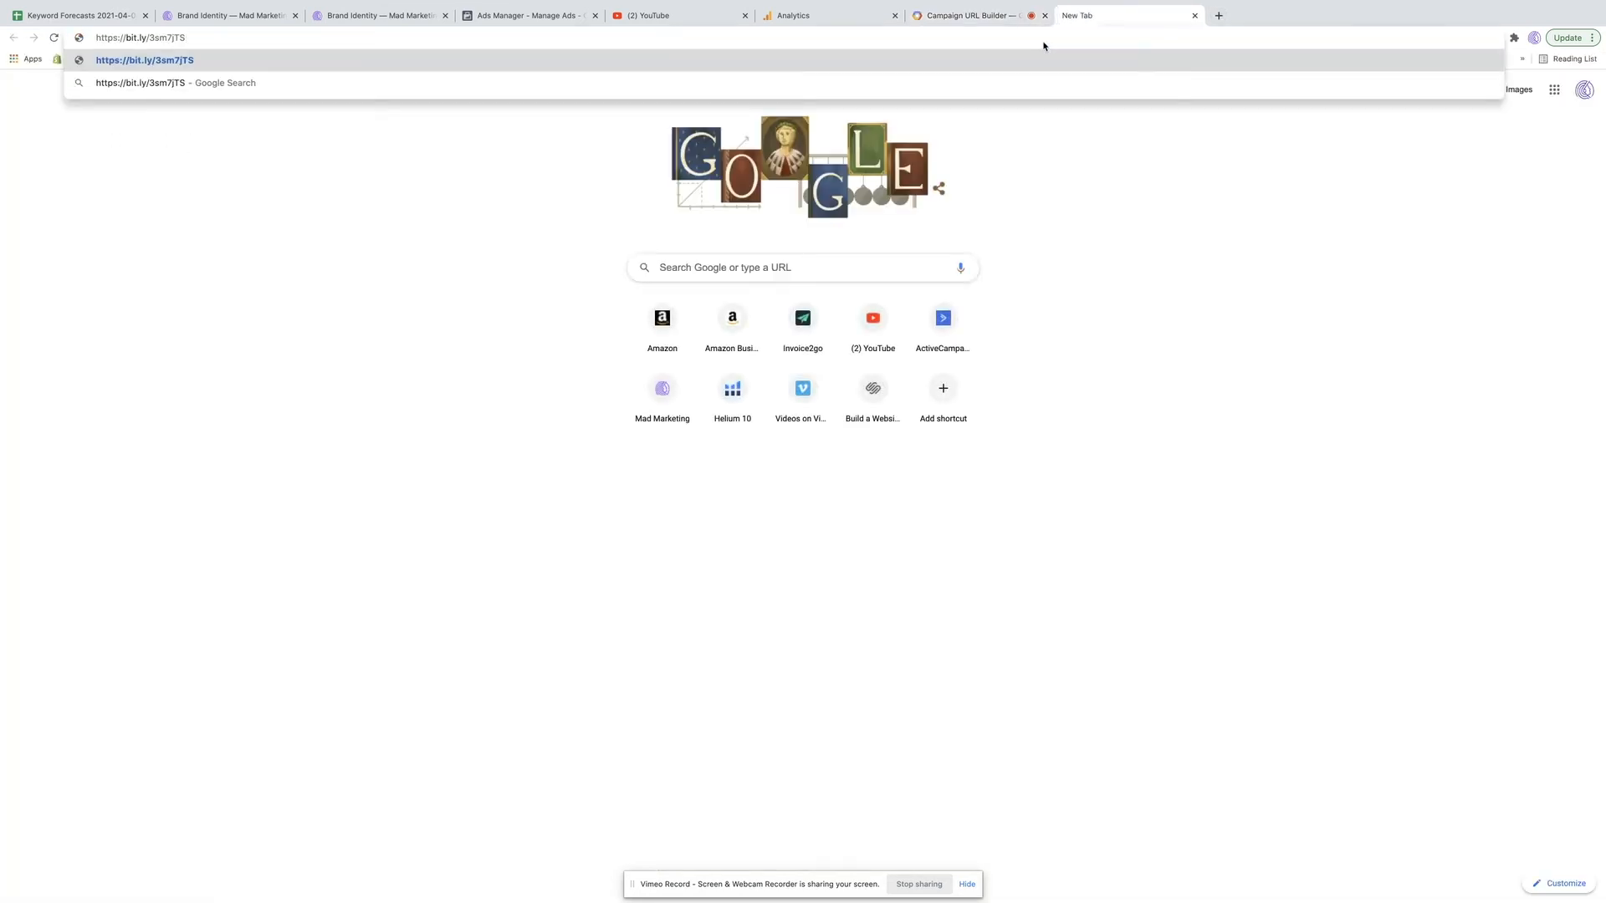
{"action": "key", "text": "Return"}
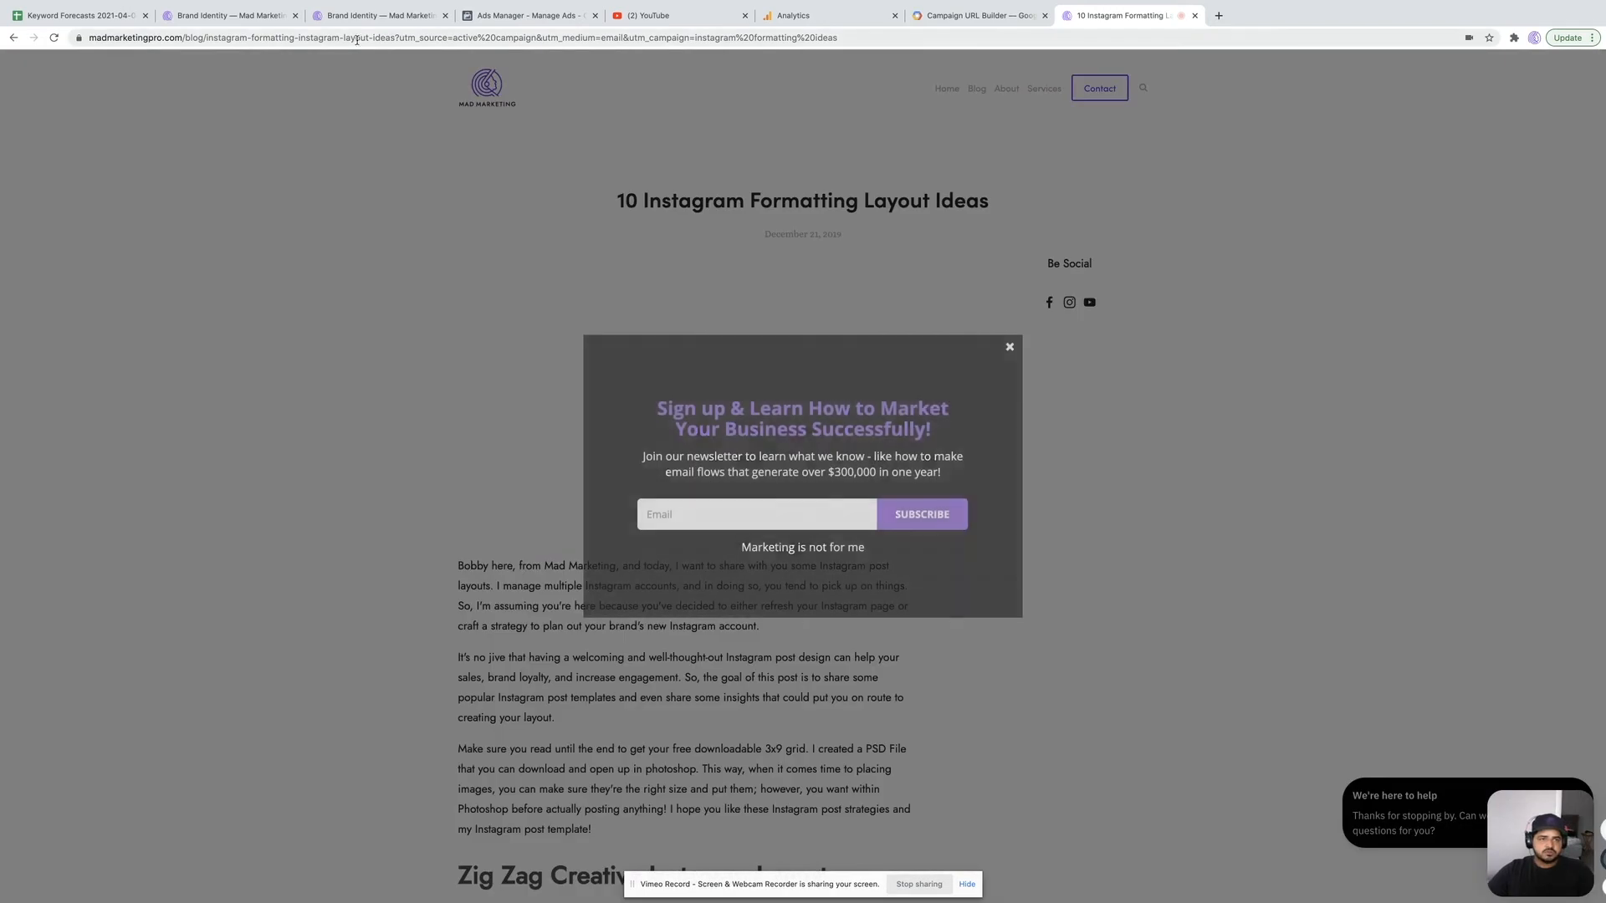
{"action": "left_click_drag", "start_coordinate": [396, 38], "coordinate": [866, 40]}
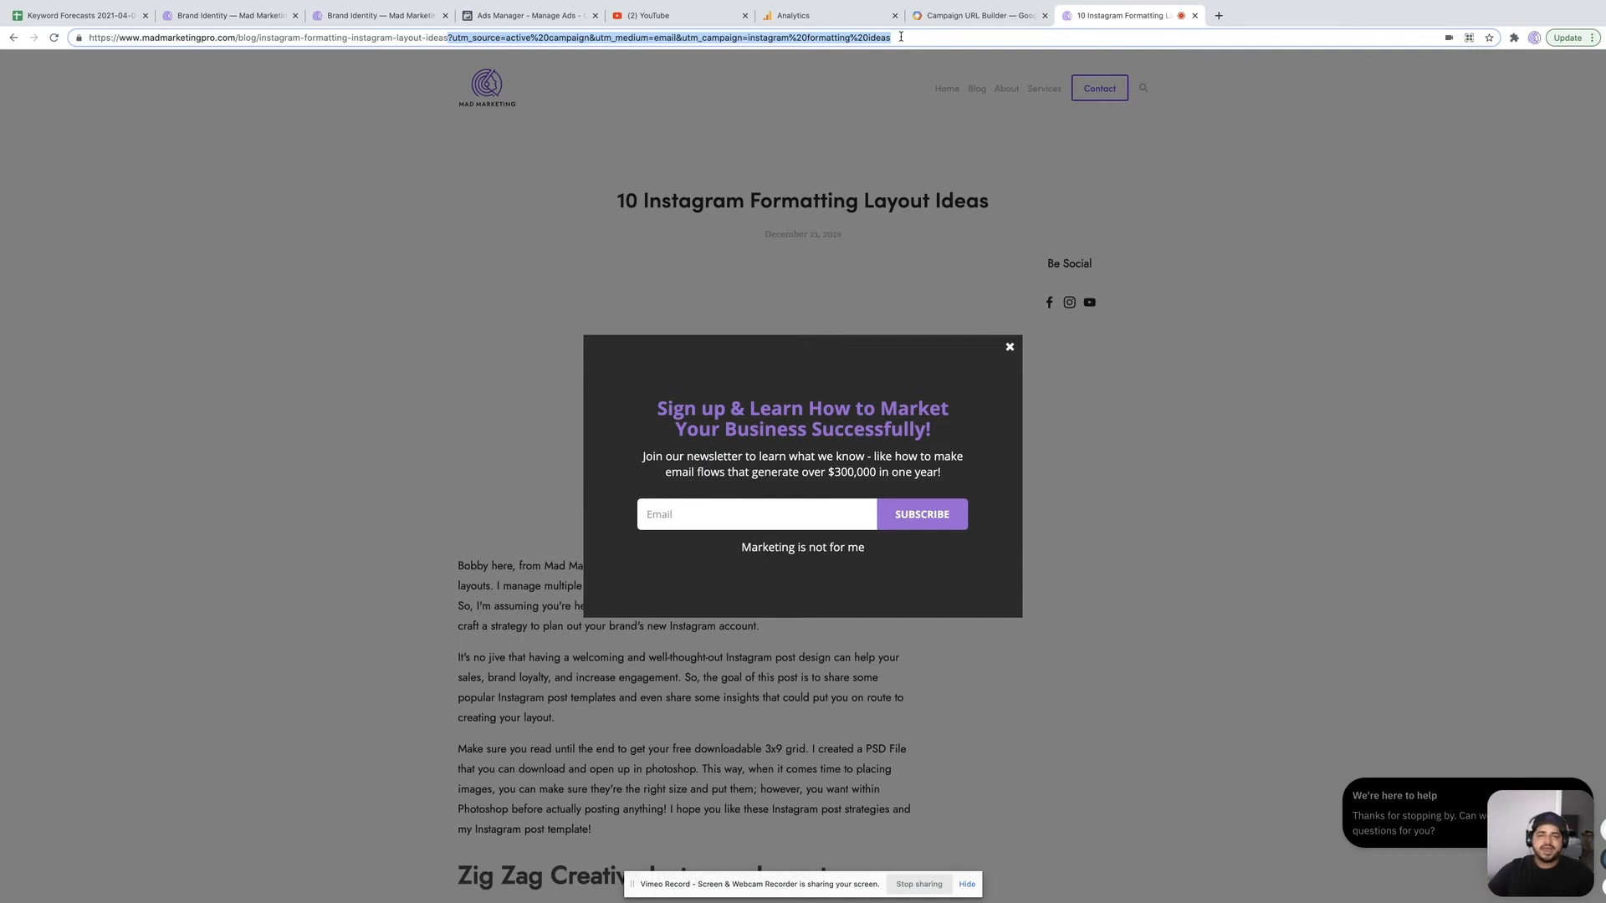
Step: Switch to Google Analytics and open the Realtime Traffic Sources report
{"action": "left_click", "coordinate": [802, 19]}
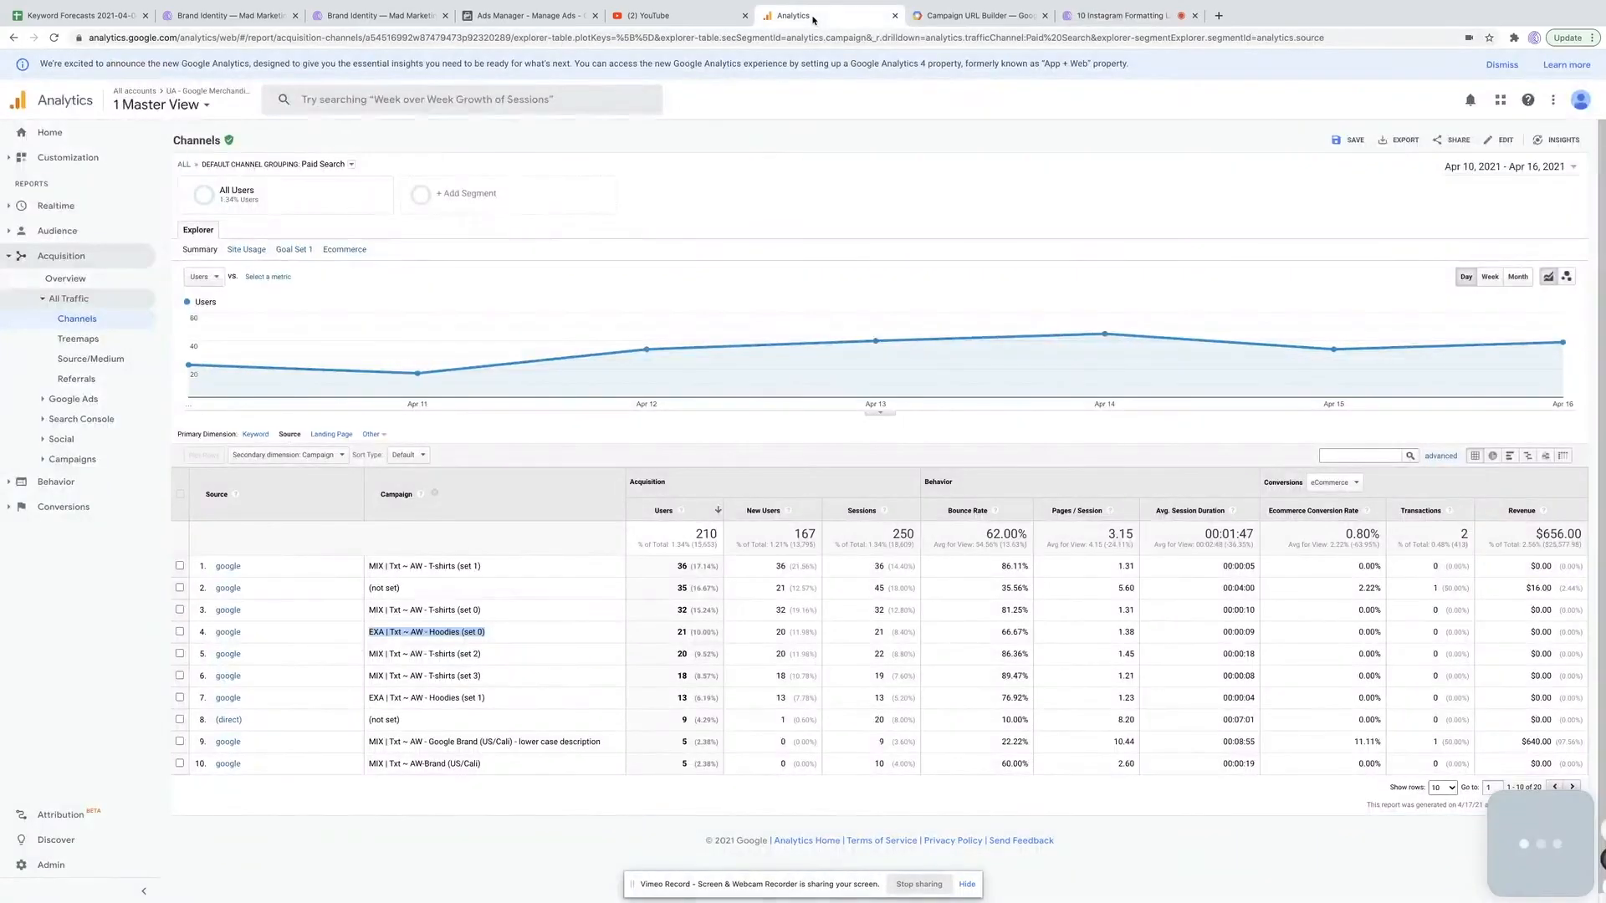
{"action": "left_click", "coordinate": [11, 162]}
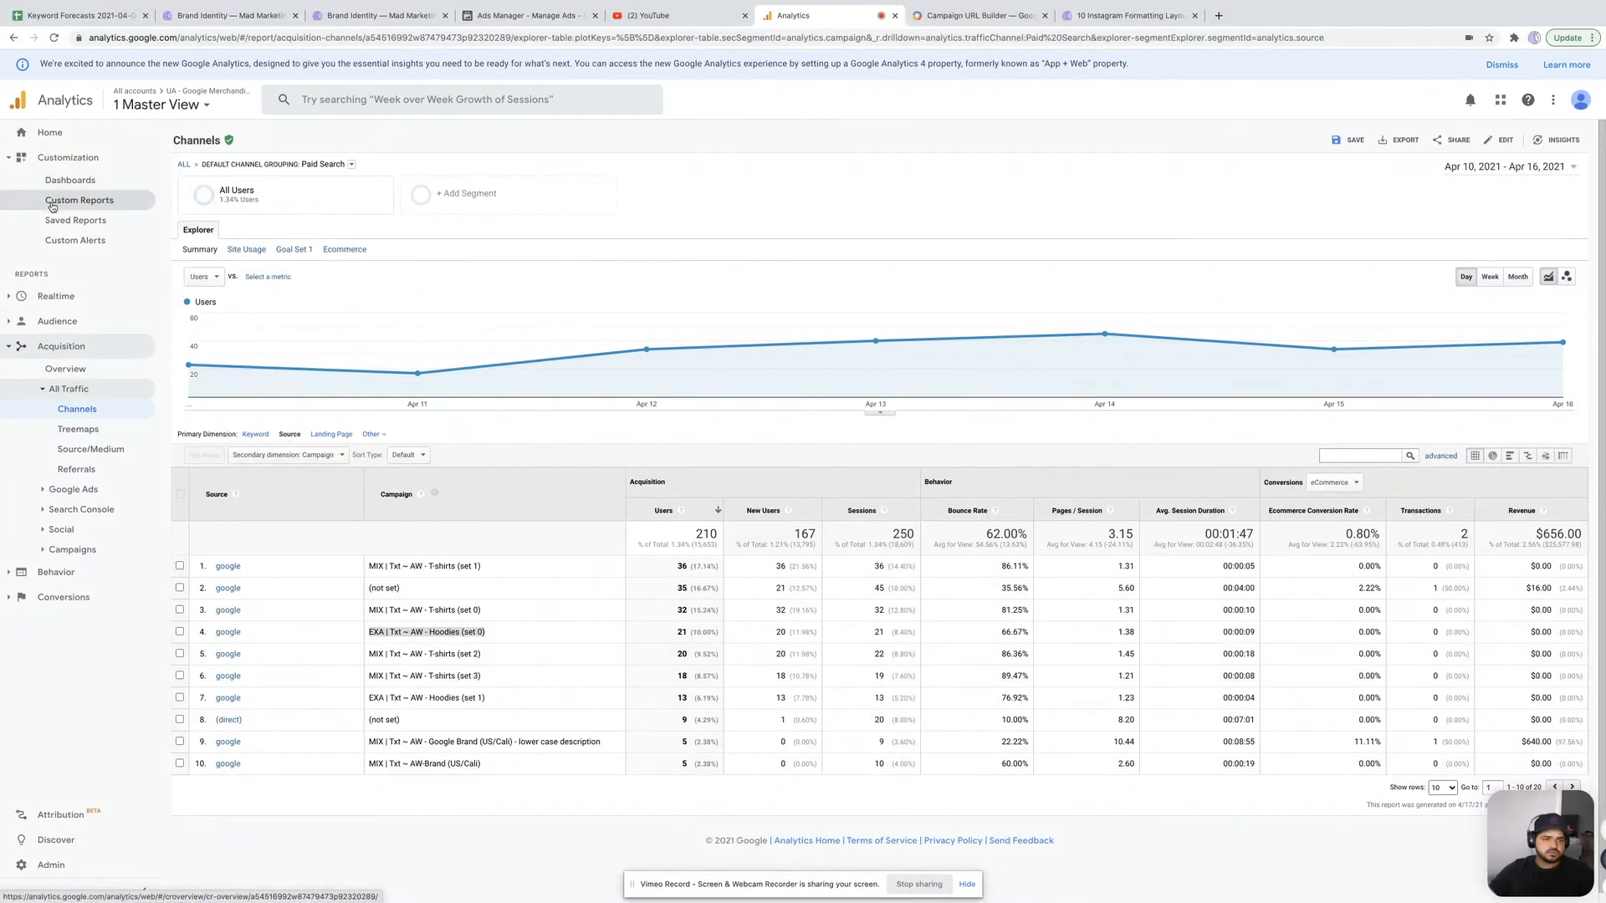
{"action": "left_click", "coordinate": [56, 296]}
{"action": "left_click", "coordinate": [53, 268]}
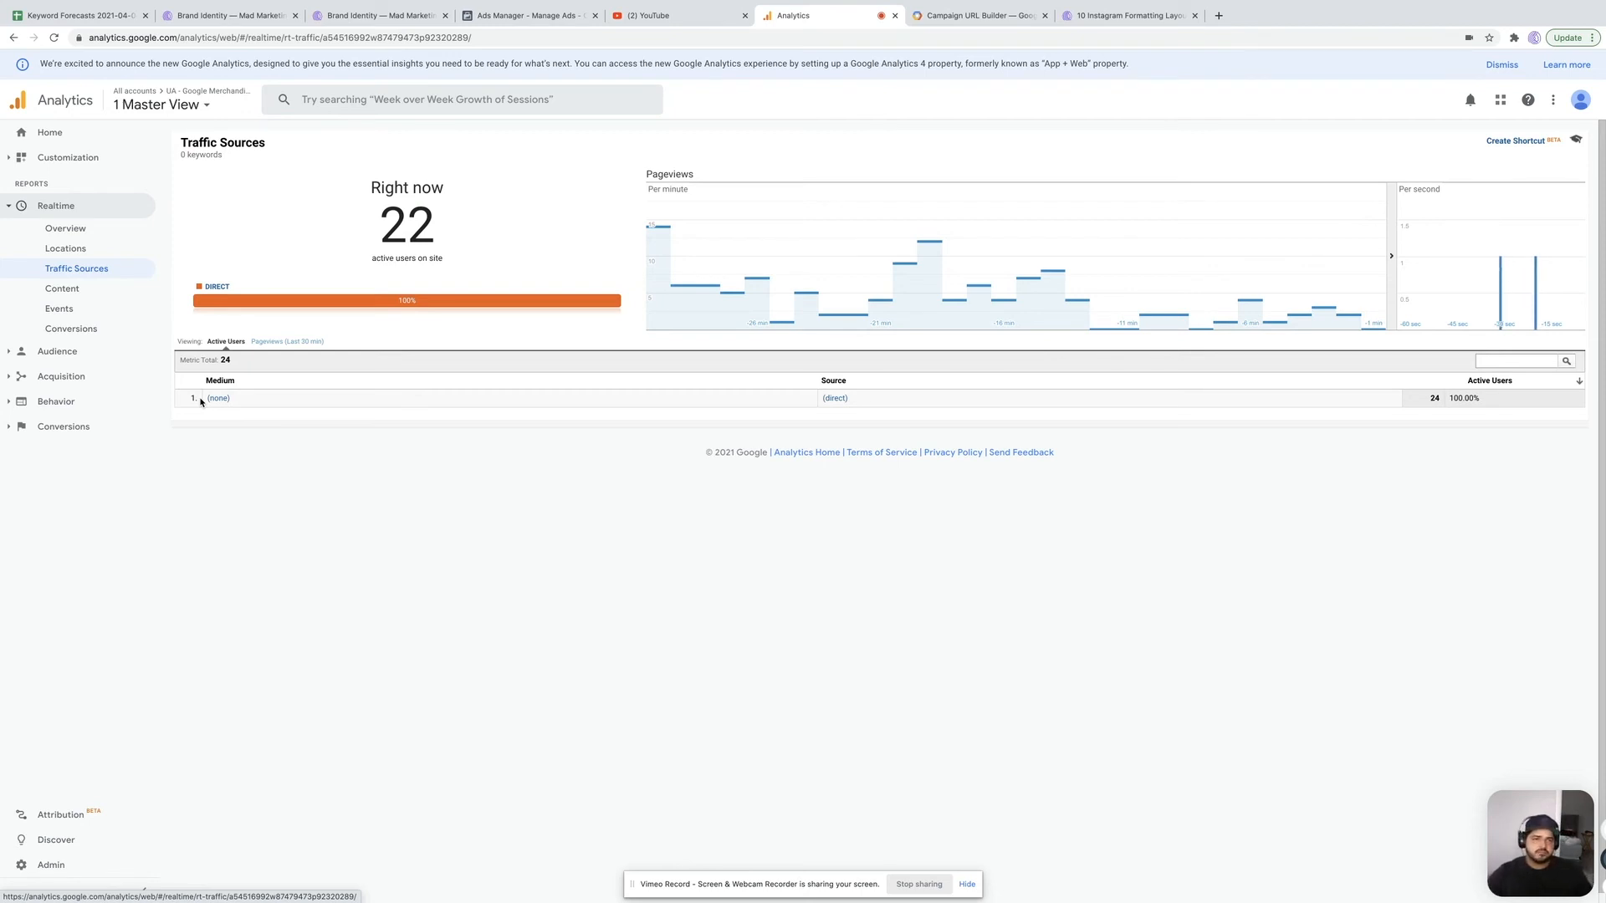
Step: Switch the report from the demo account to the Production View of the madmarketingpro property
{"action": "left_click", "coordinate": [185, 106]}
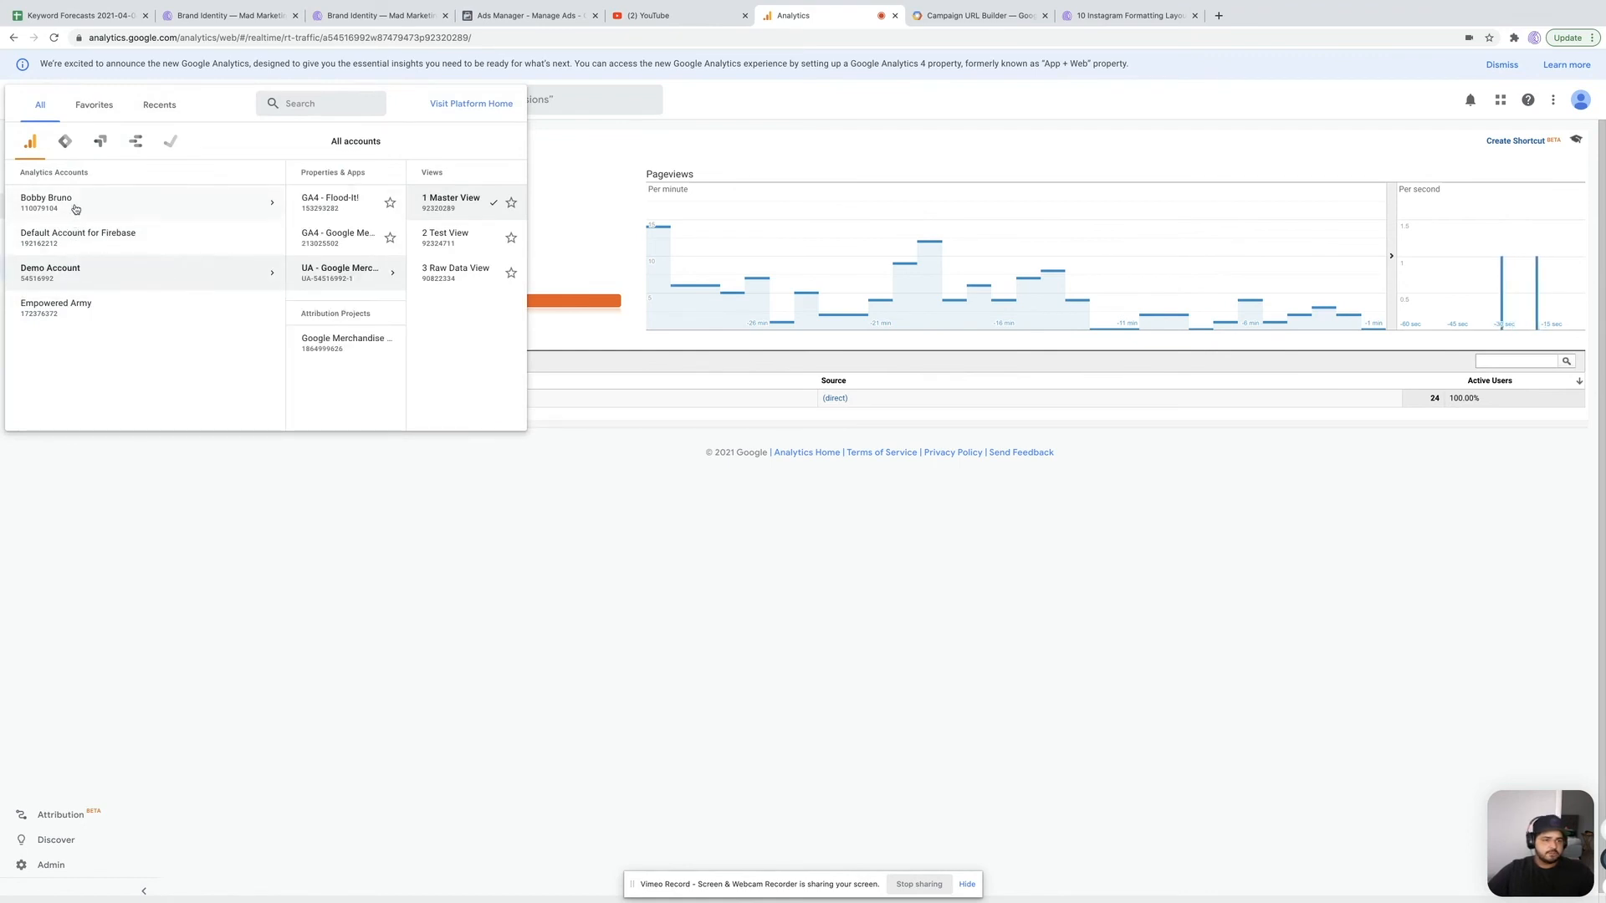
{"action": "left_click", "coordinate": [76, 210]}
{"action": "left_click", "coordinate": [315, 204]}
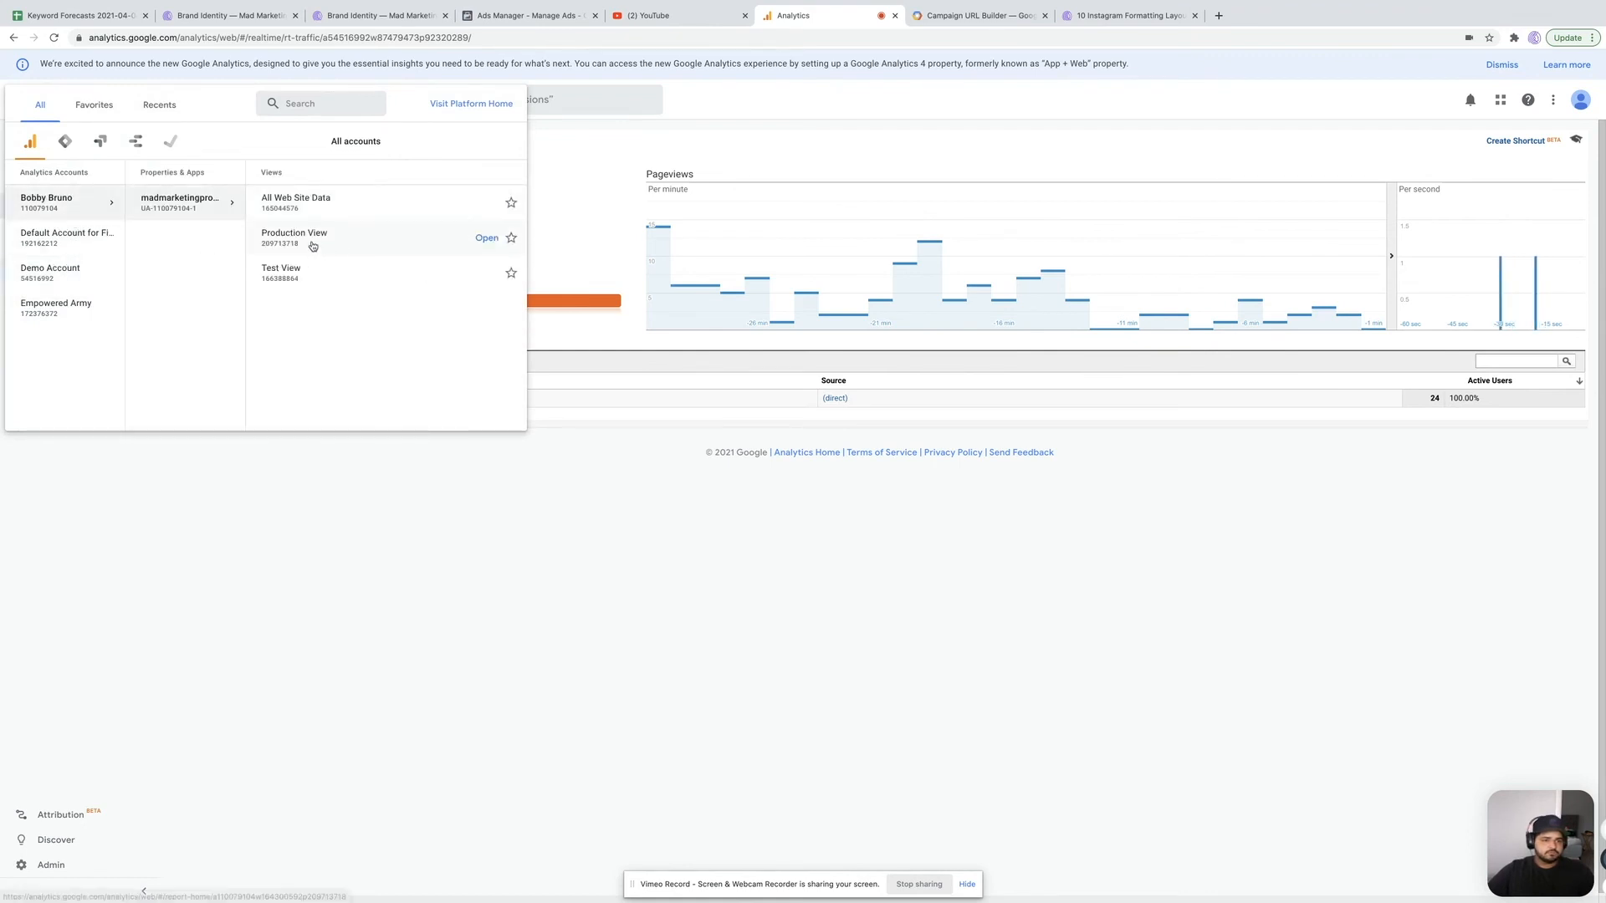
{"action": "left_click", "coordinate": [312, 243]}
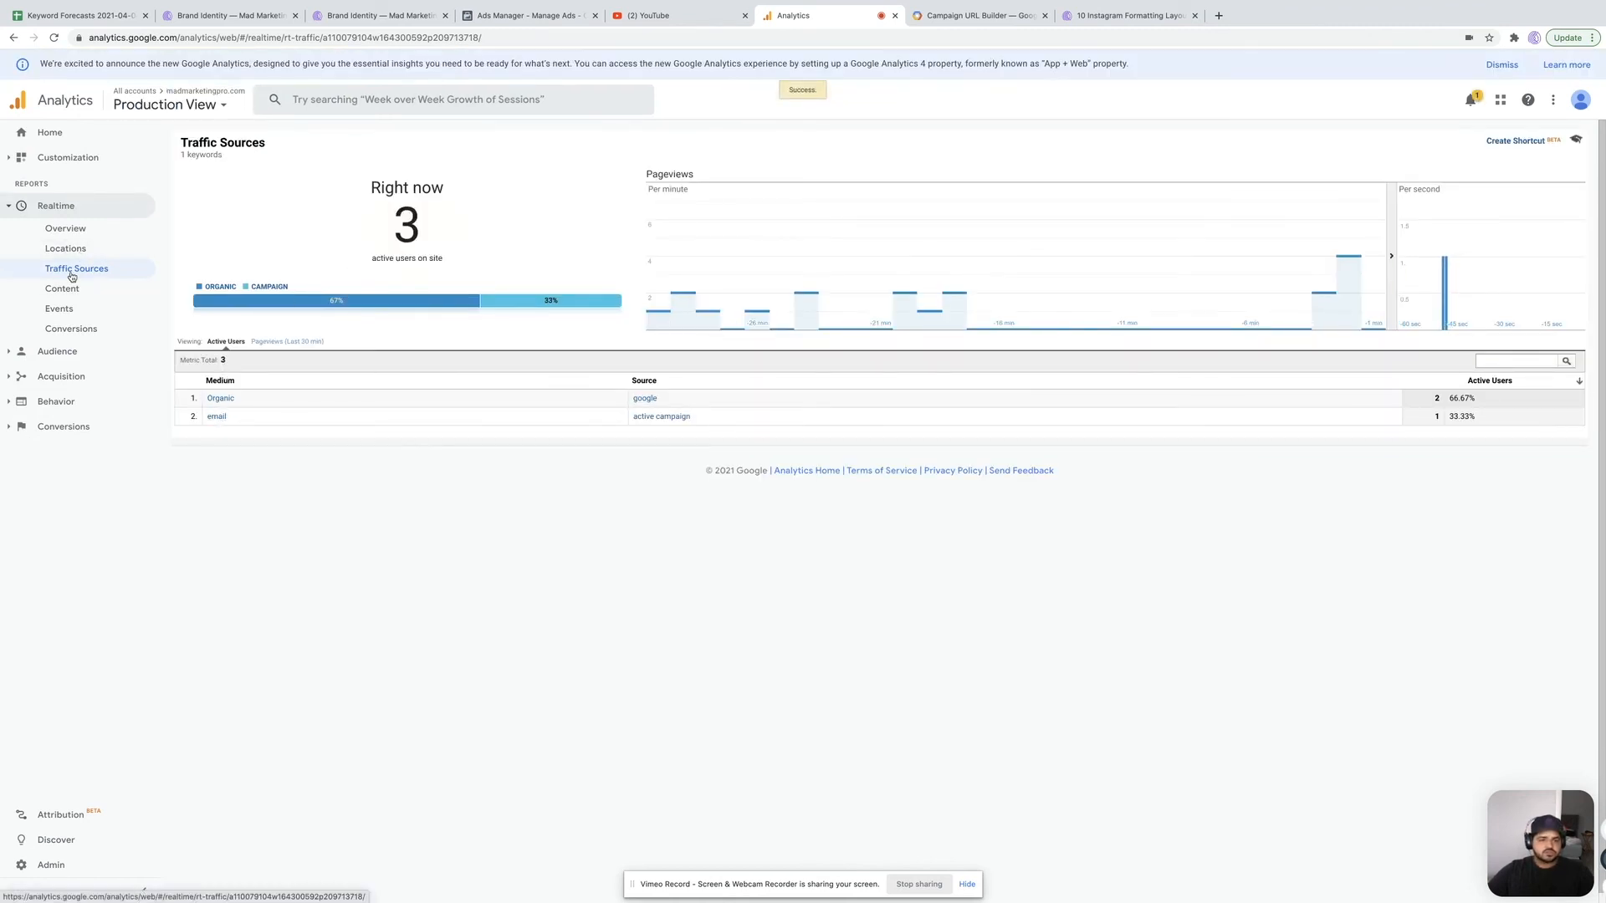
Step: Check the realtime source and medium columns, drilling down to source "active campaign" and medium "email" to view the campaign
{"action": "left_click_drag", "start_coordinate": [633, 383], "coordinate": [658, 381]}
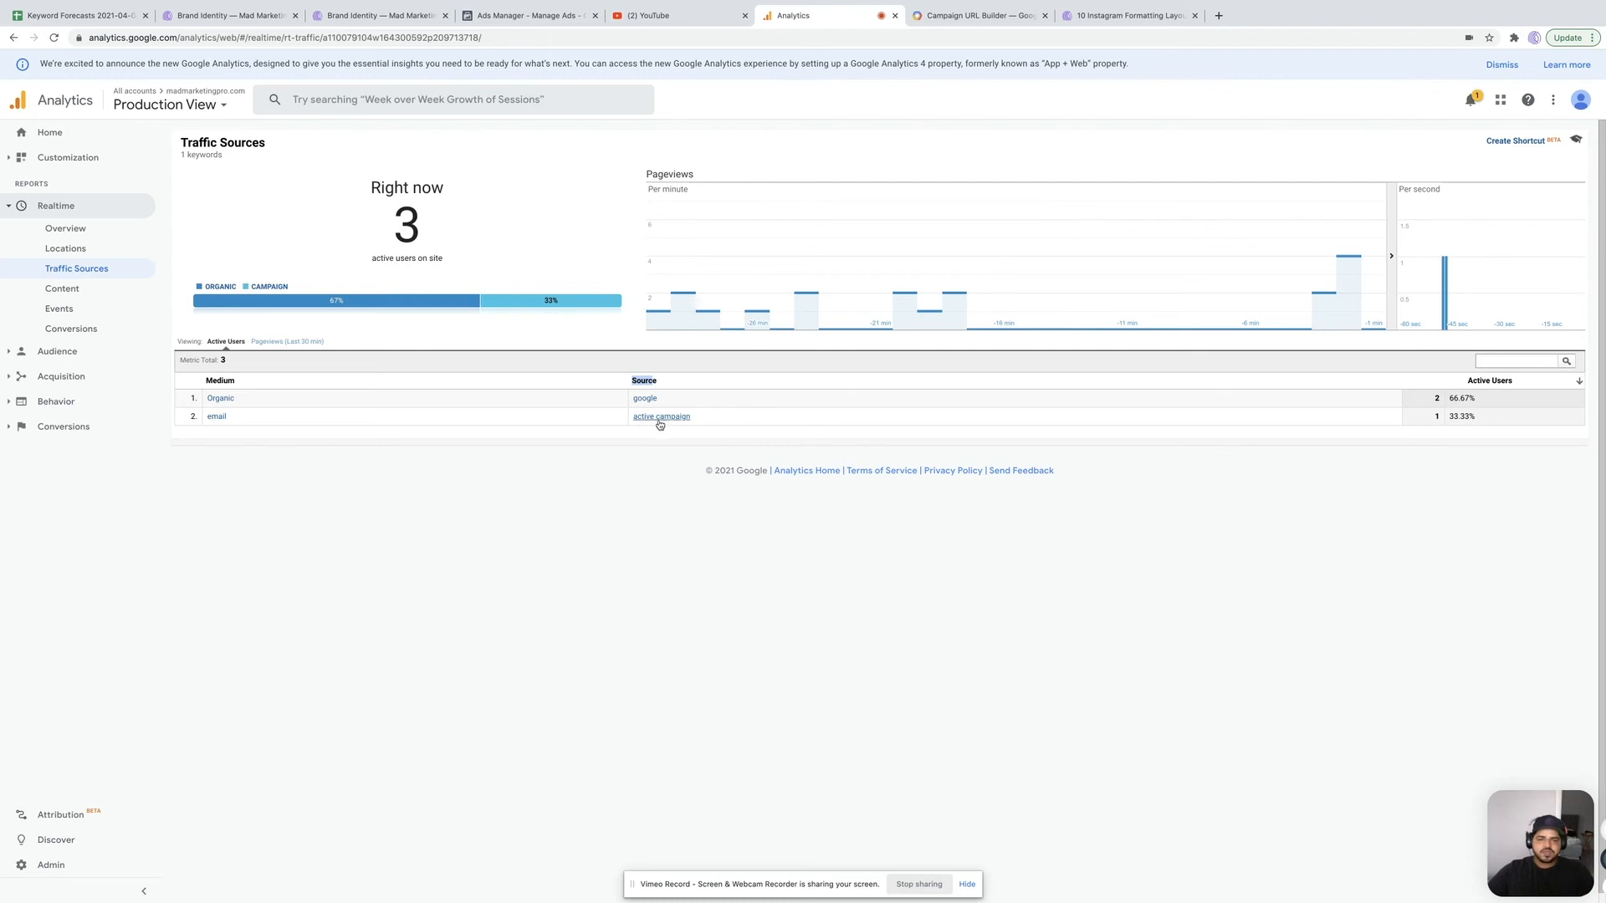
{"action": "left_click", "coordinate": [207, 383]}
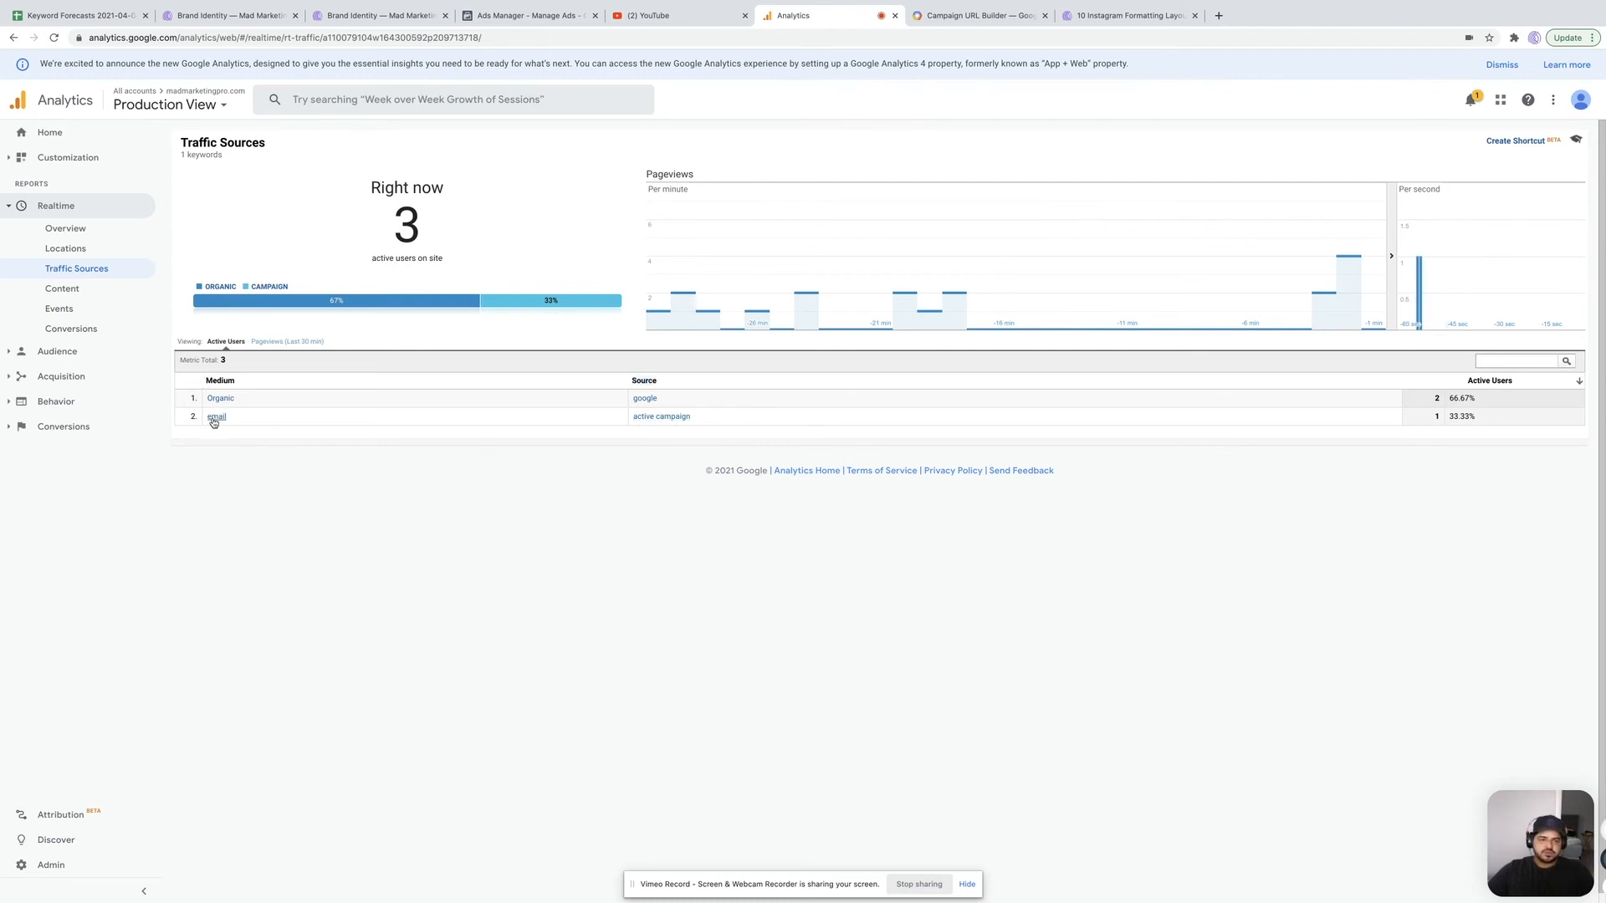
{"action": "left_click", "coordinate": [655, 417]}
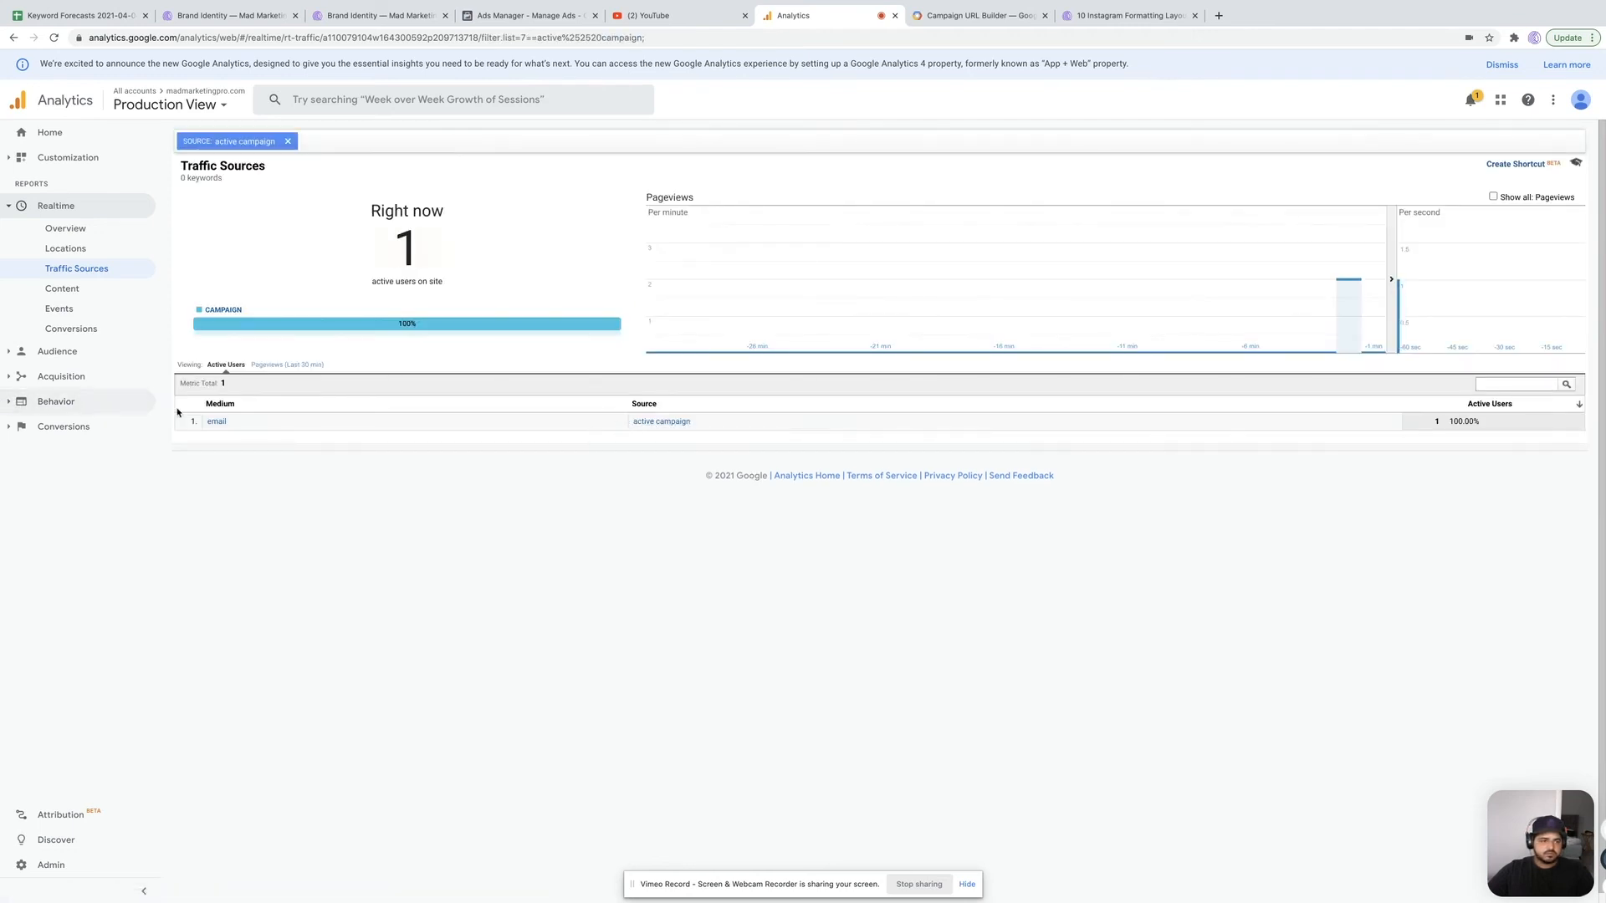
{"action": "left_click", "coordinate": [212, 424]}
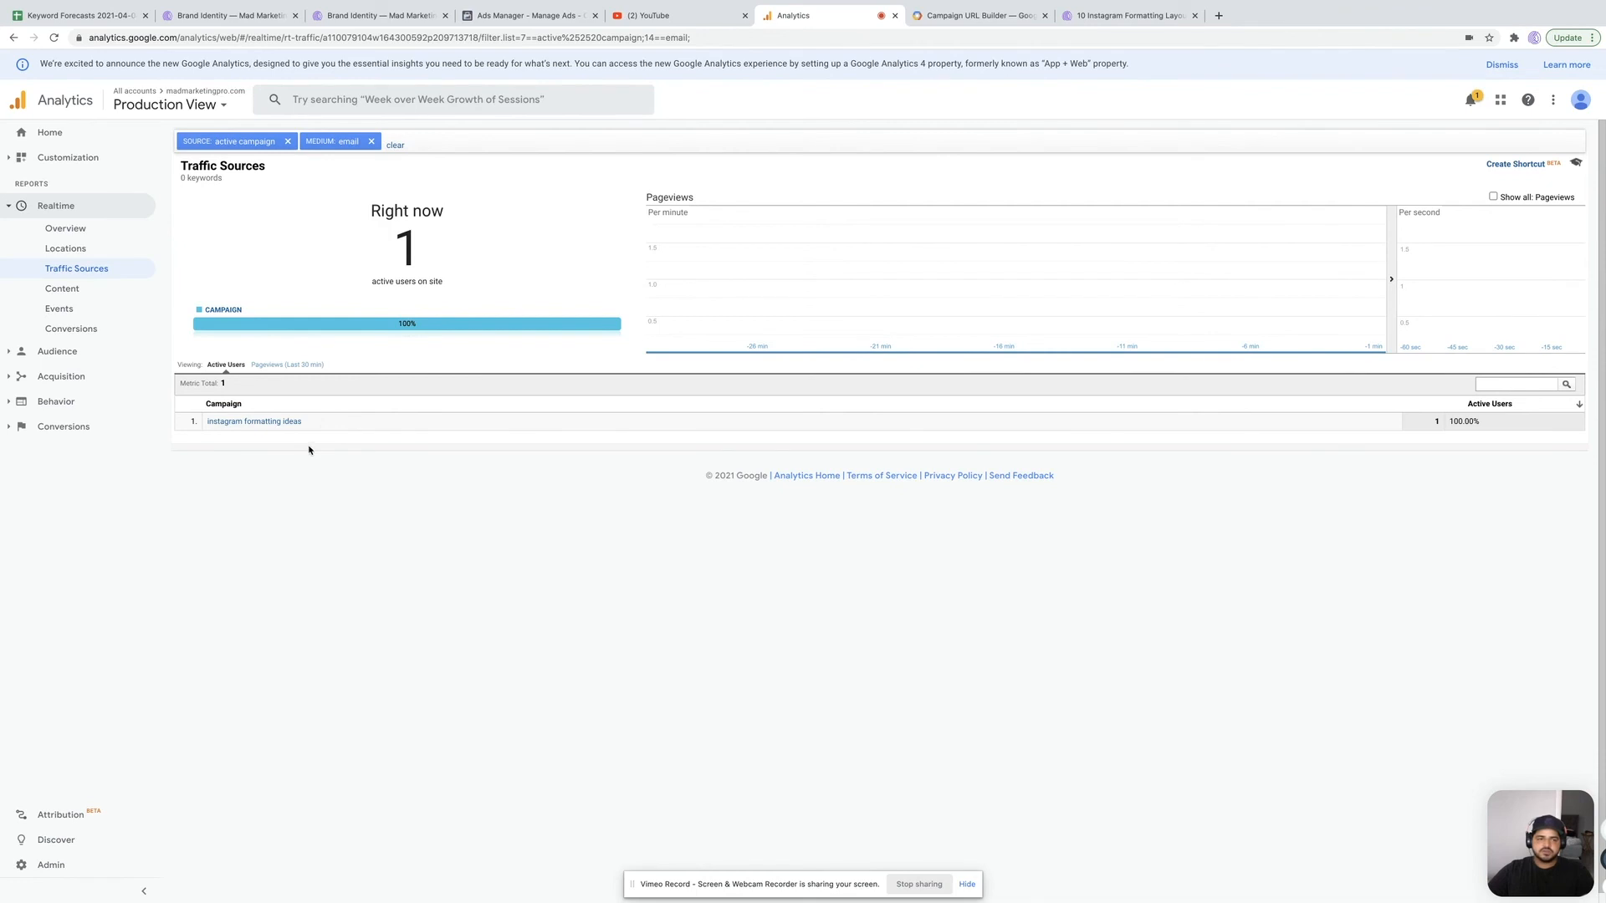
Step: Show where the All Traffic reports sit under Acquisition, and return to the Realtime report list
{"action": "left_click", "coordinate": [33, 377]}
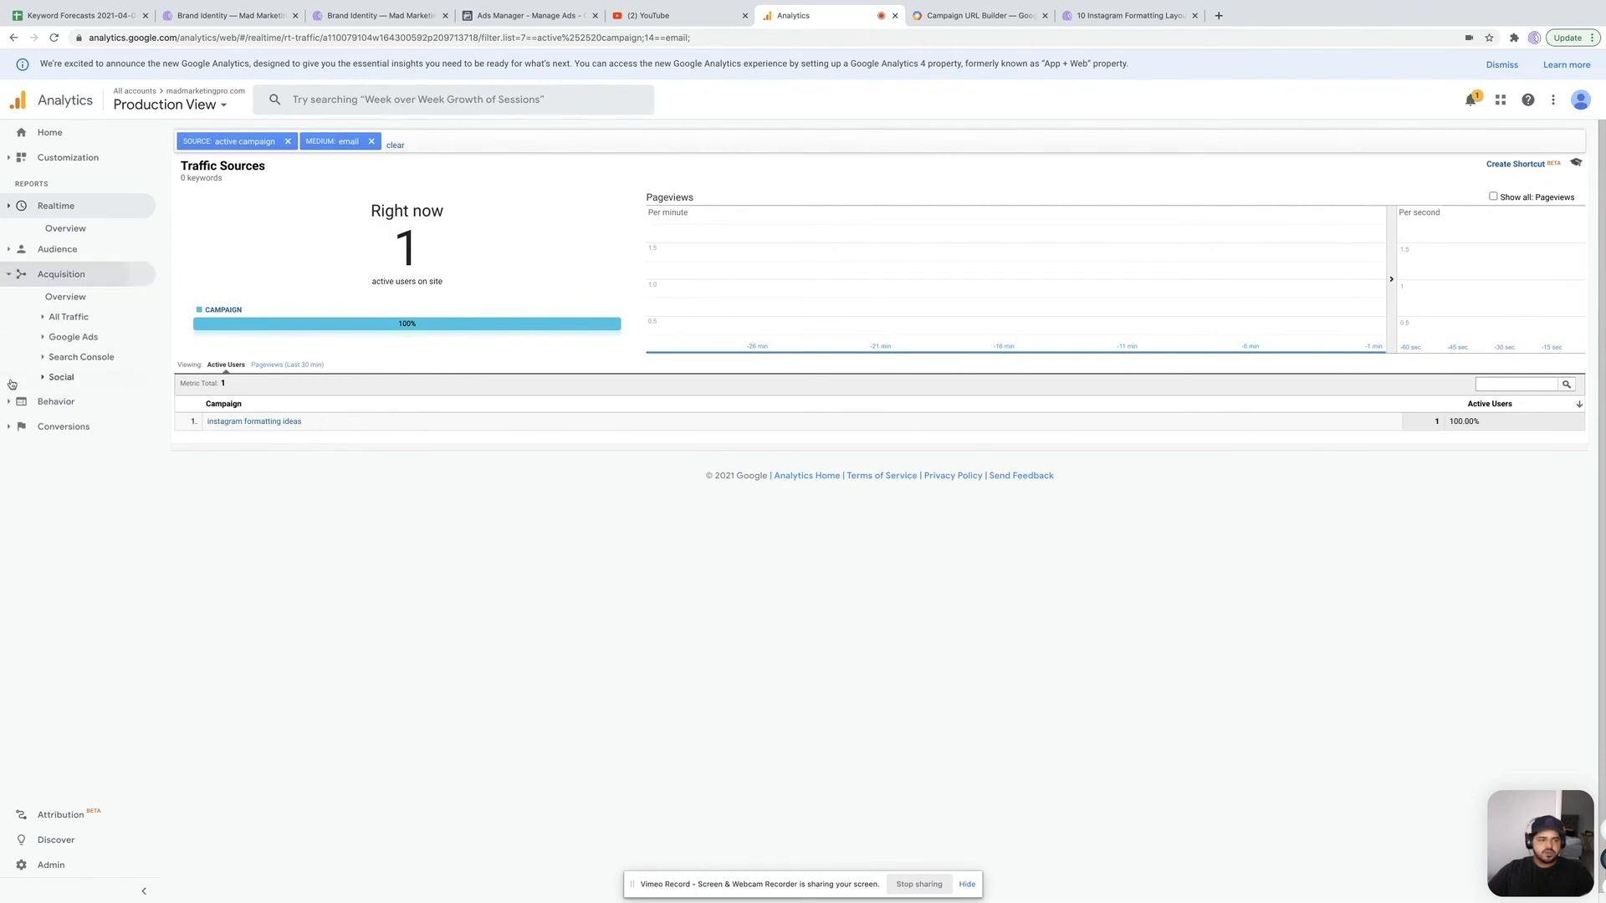
{"action": "left_click", "coordinate": [52, 299]}
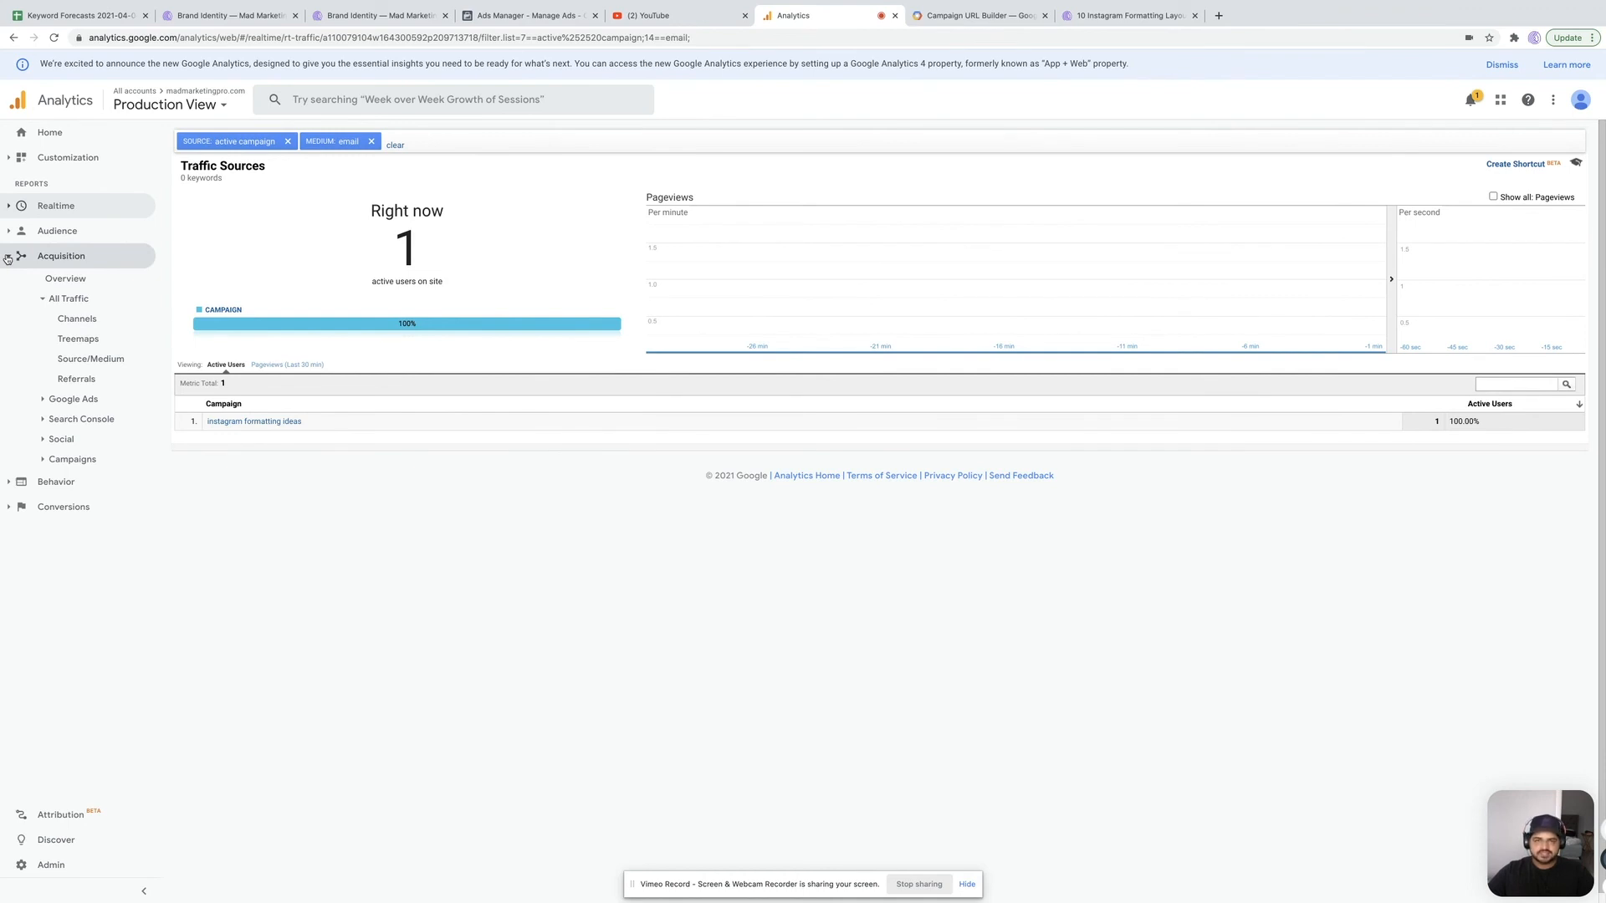
{"action": "left_click", "coordinate": [46, 205]}
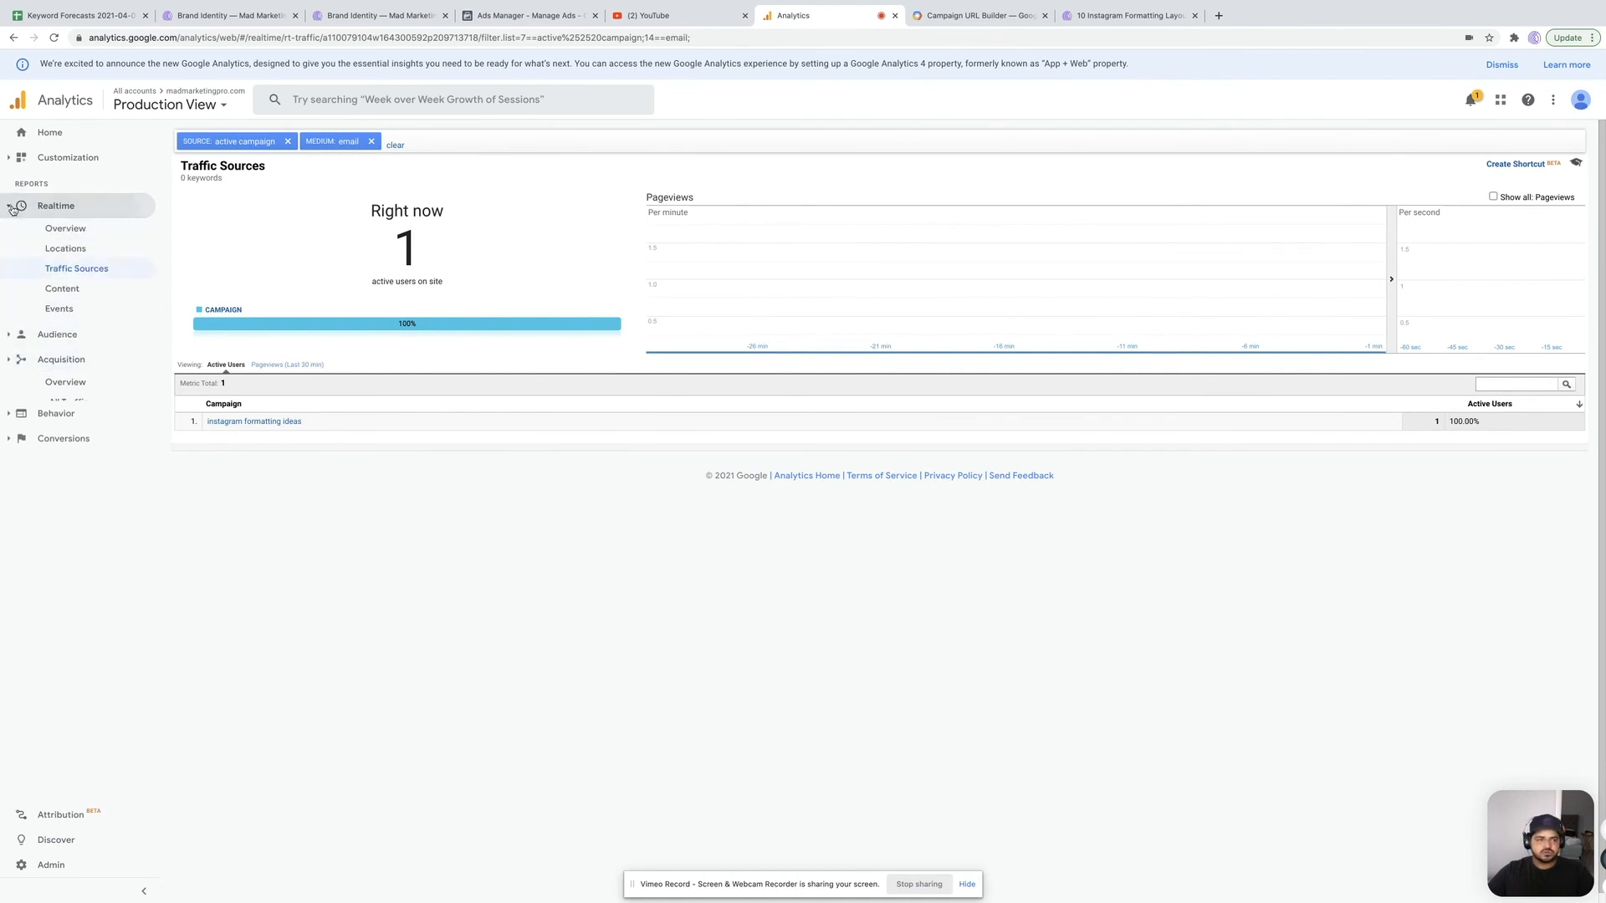
Step: Clear the source and medium filters, and filter the realtime traffic by the "email" medium alone
{"action": "left_click", "coordinate": [288, 141]}
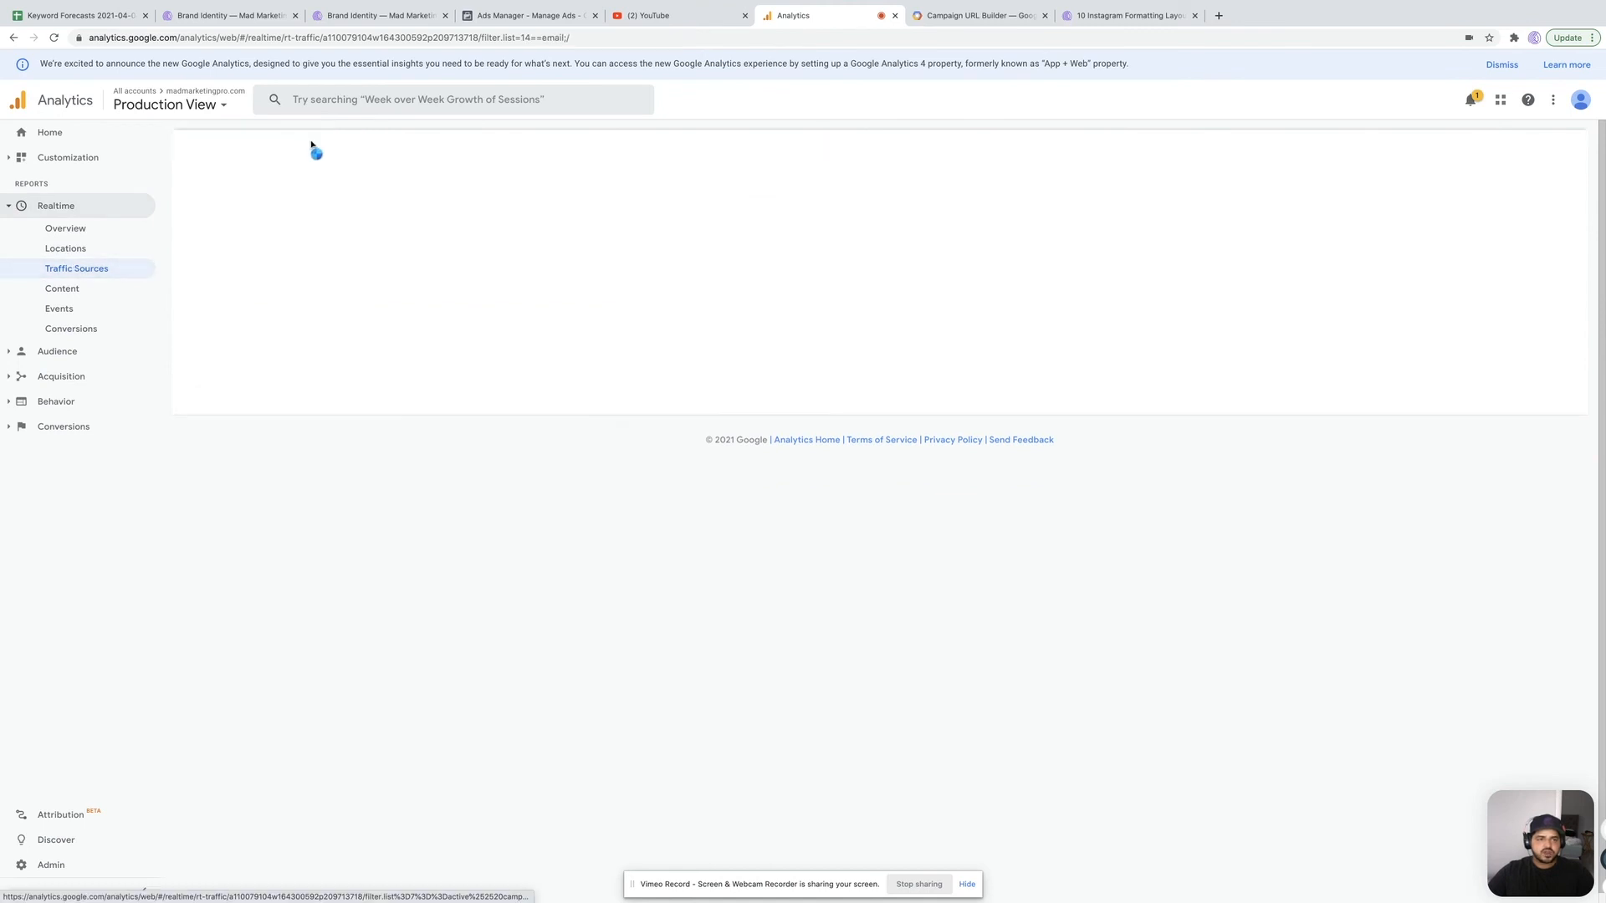
{"action": "left_click", "coordinate": [248, 142]}
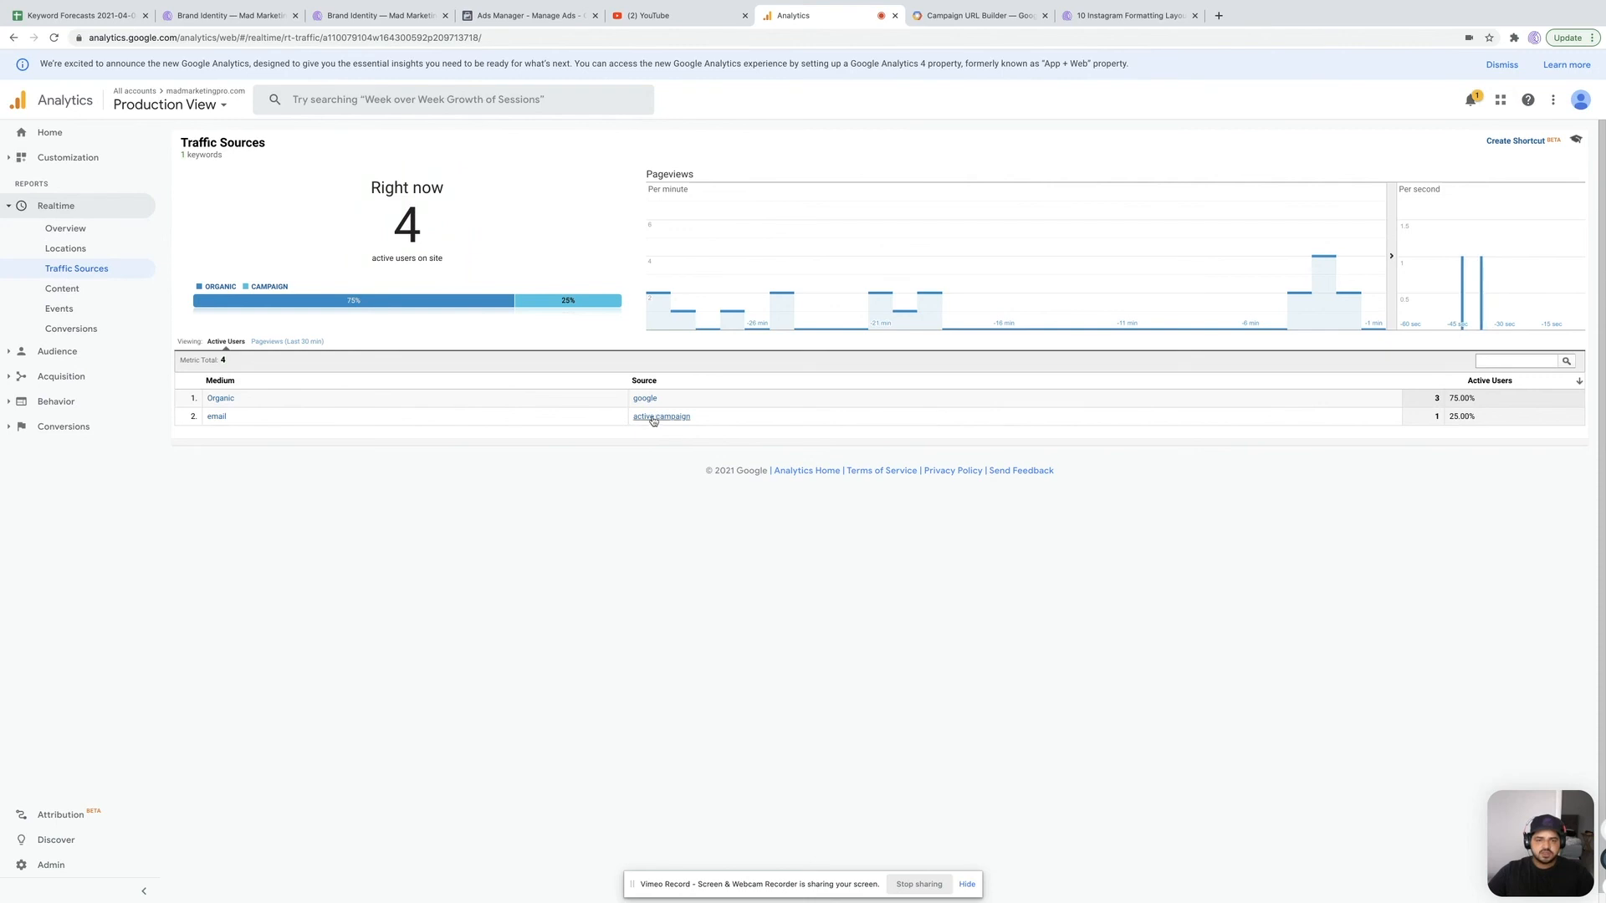
{"action": "left_click", "coordinate": [217, 417]}
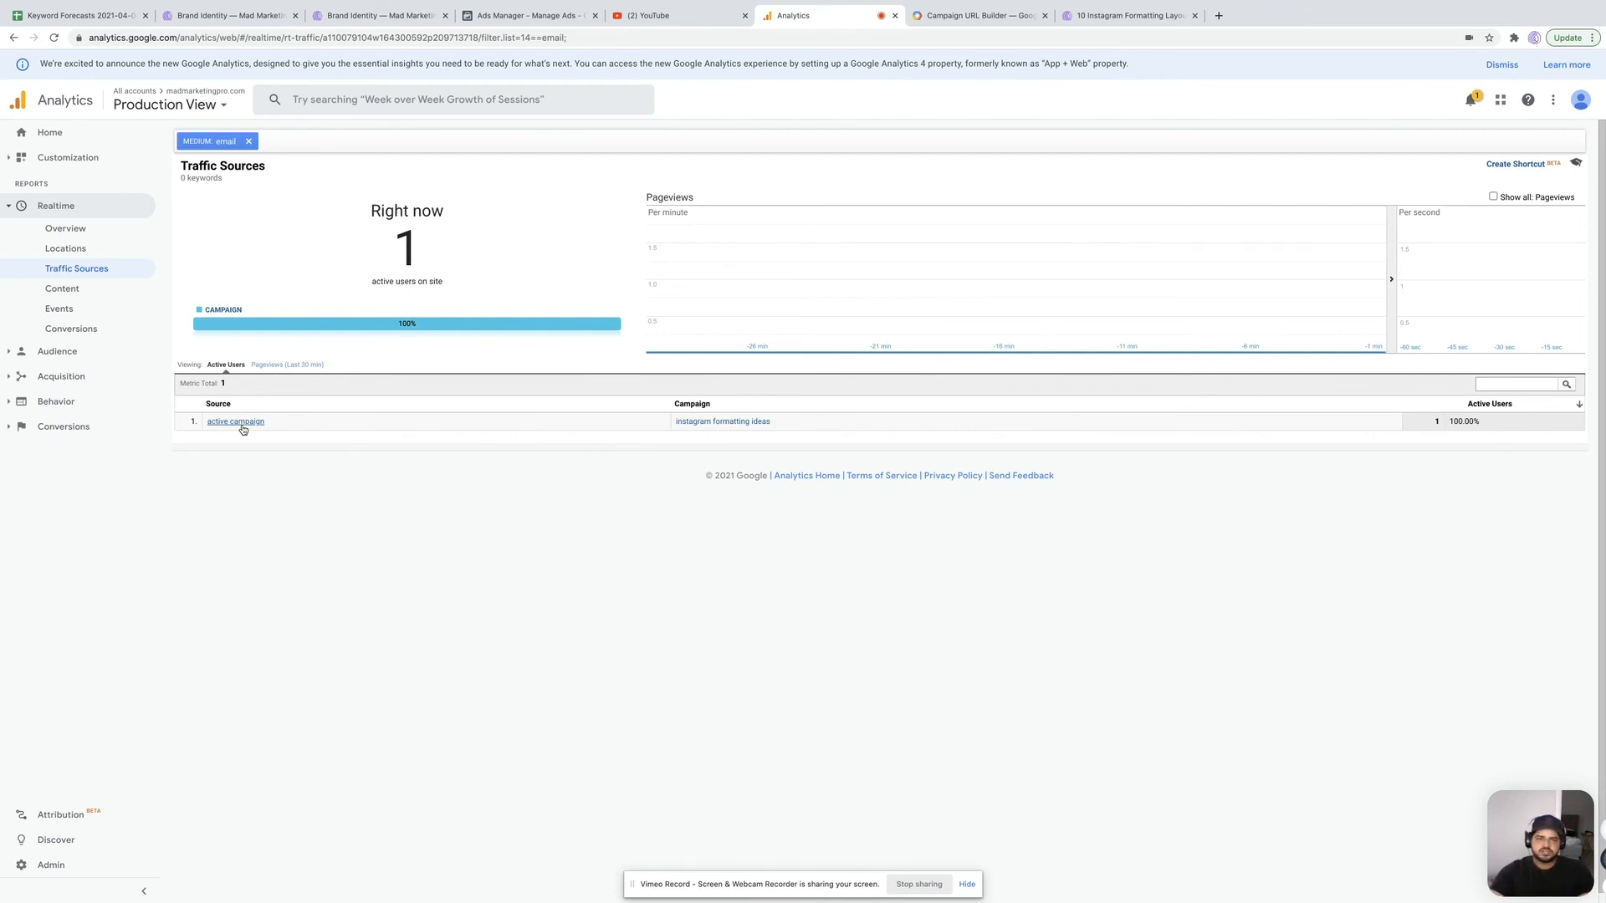
Step: Switch to the Campaign URL Builder and set the Campaign Source to "facebook" and the Campaign Medium to "cpc"
{"action": "left_click", "coordinate": [1009, 14]}
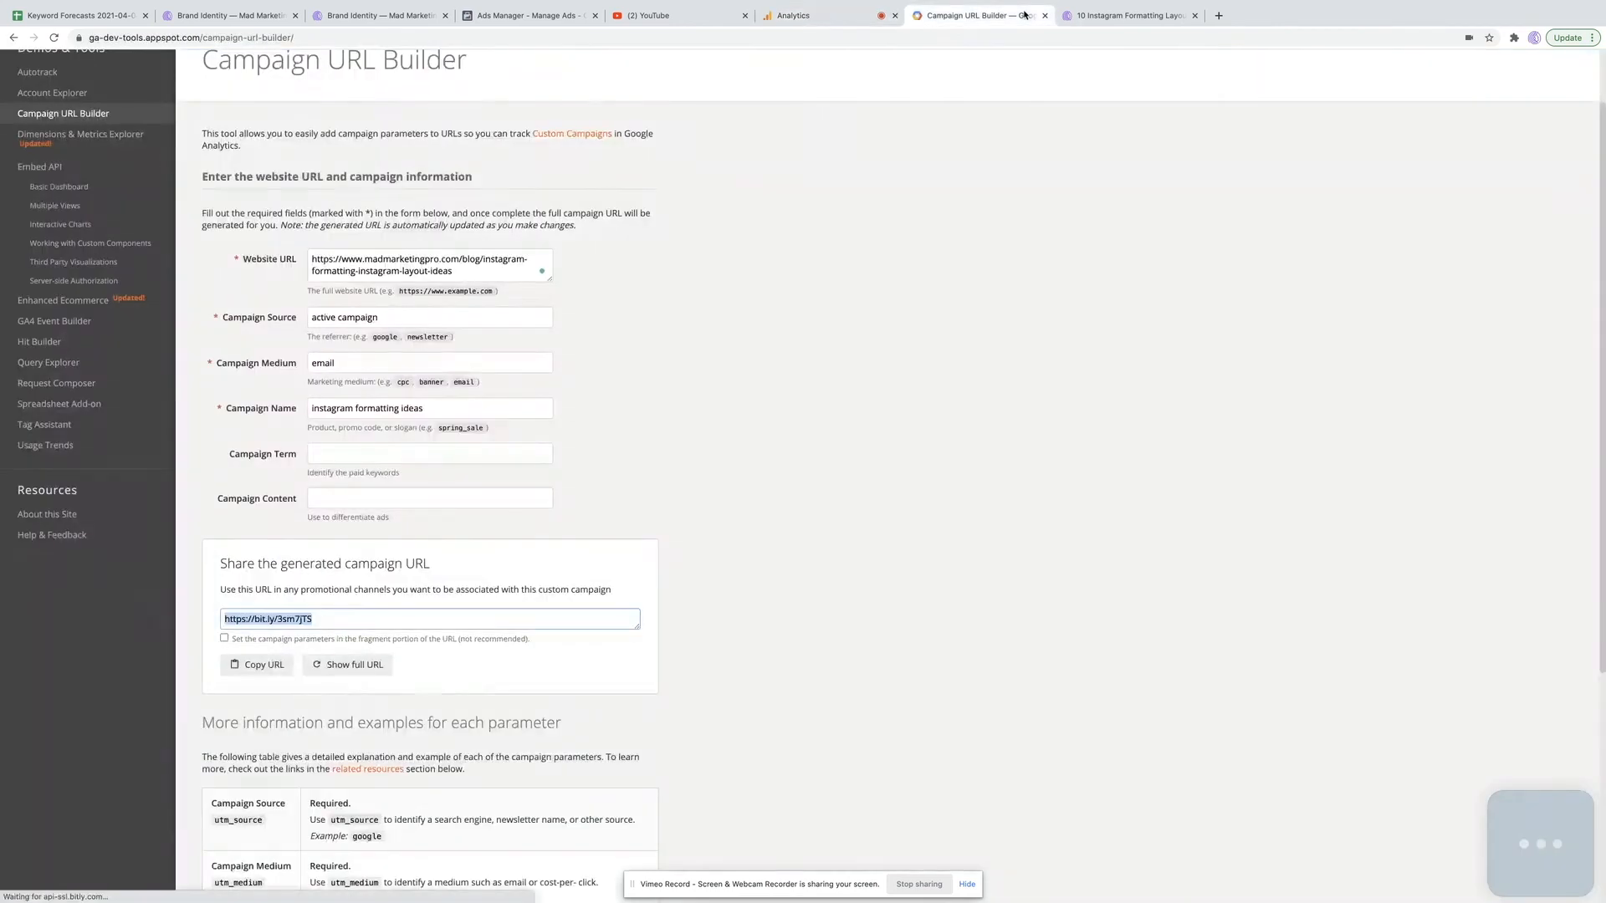
{"action": "left_click_drag", "start_coordinate": [384, 319], "coordinate": [272, 317]}
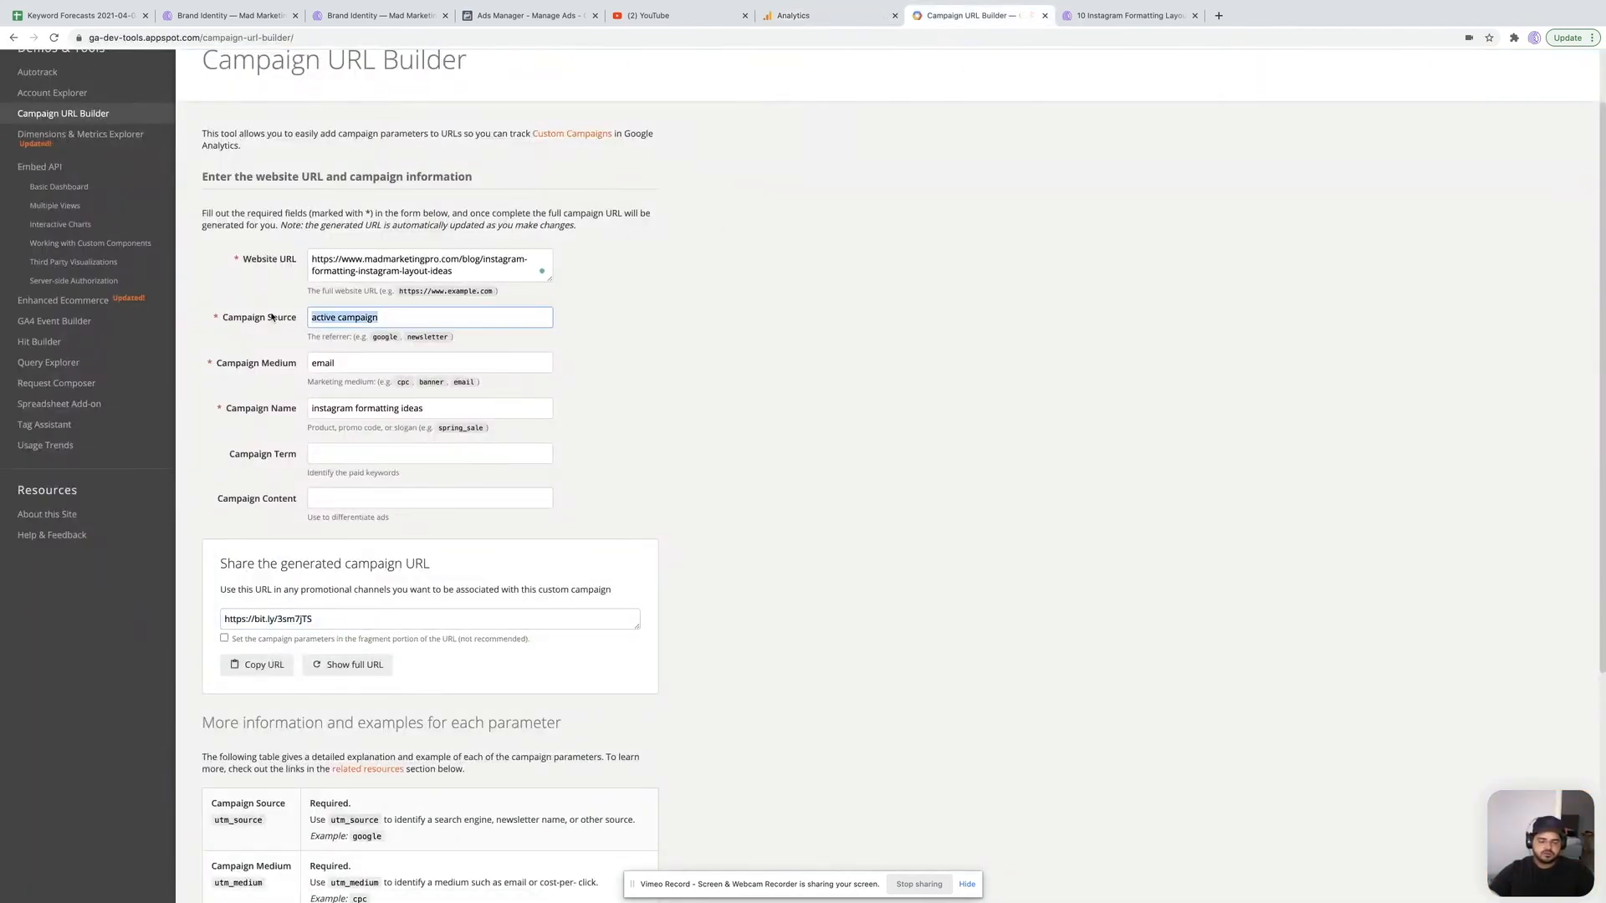
{"action": "type", "text": "facebook"}
{"action": "key", "text": "Tab"}
{"action": "type", "text": "cpc"}
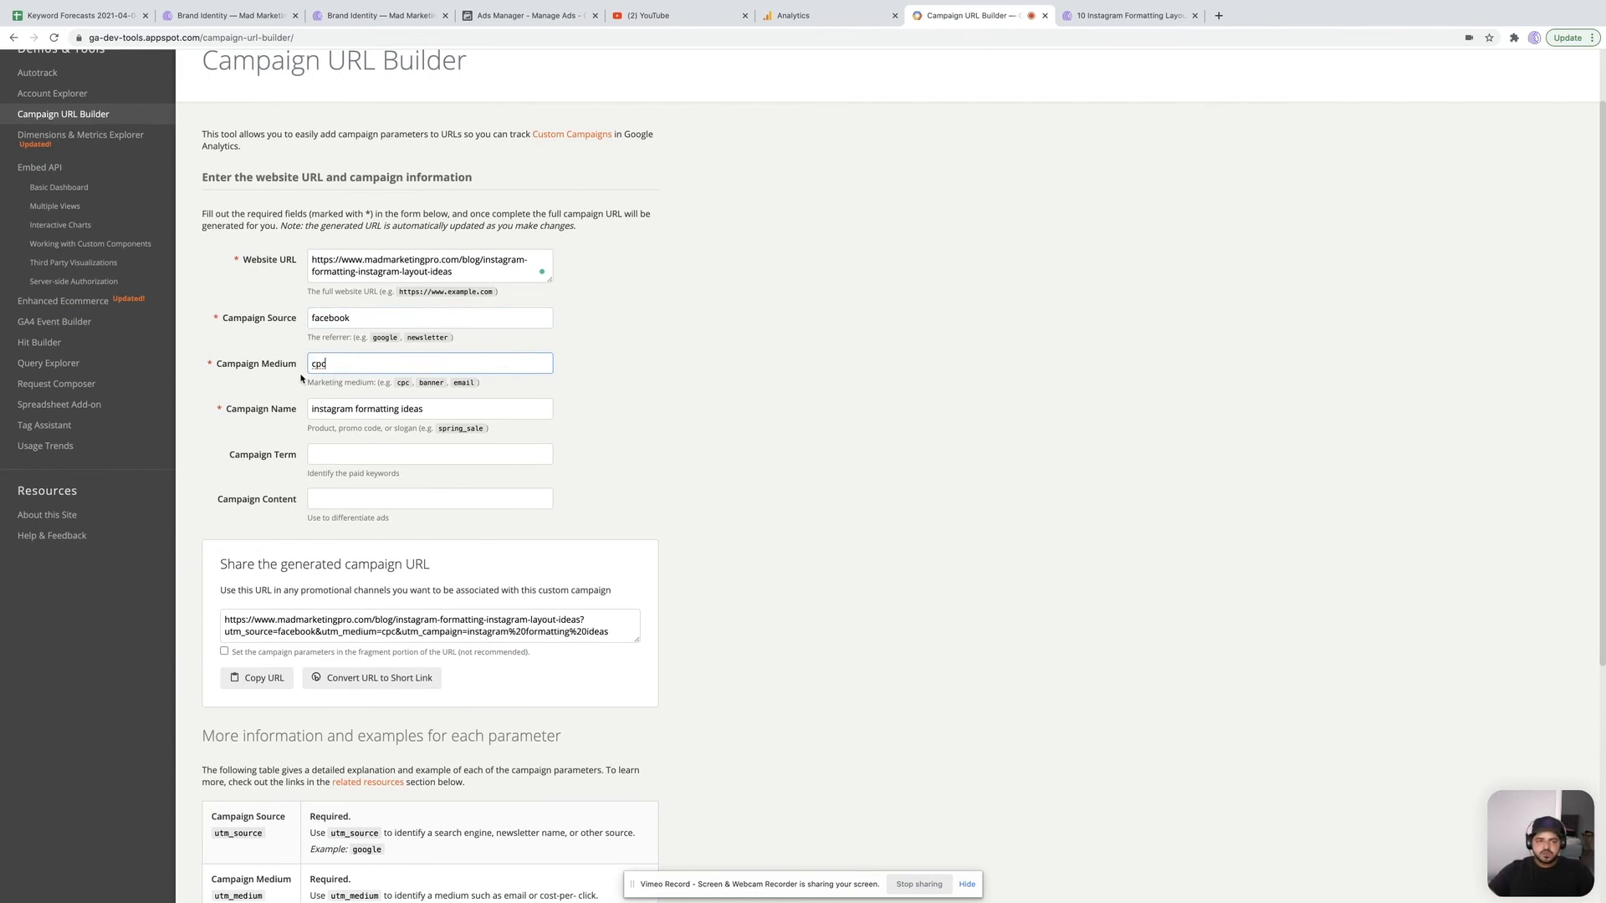
Step: Replace the Campaign Medium with "ad"
{"action": "key", "text": "BackSpace"}
{"action": "key", "text": "BackSpace"}
{"action": "key", "text": "BackSpace"}
{"action": "type", "text": "ad"}
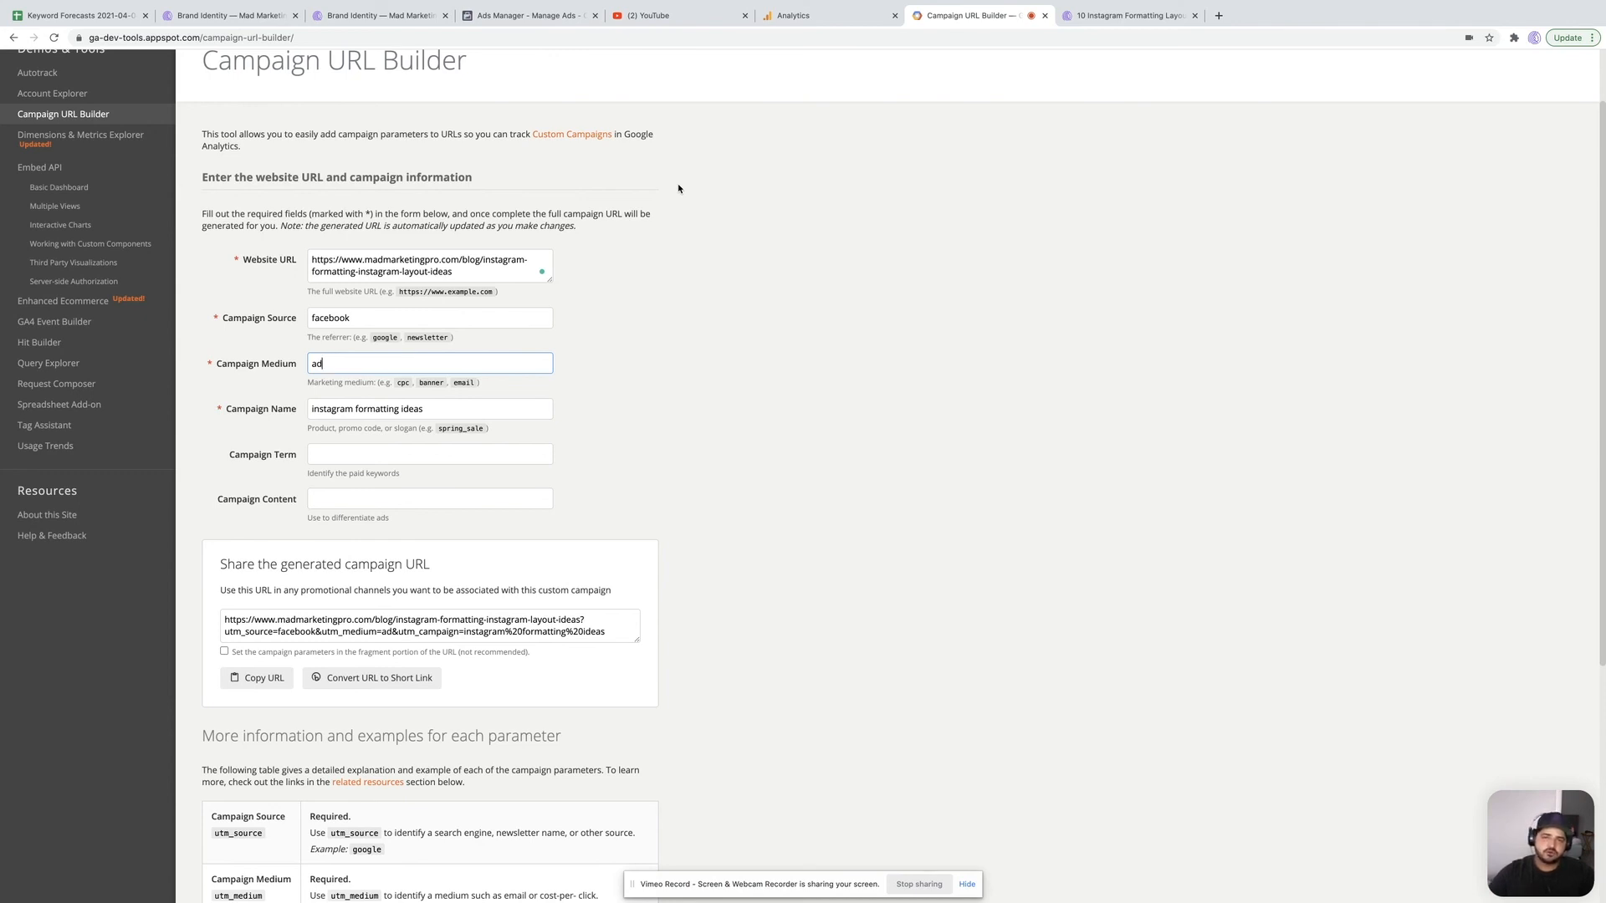
Step: Return to the Realtime Traffic Sources report in Google Analytics
{"action": "left_click", "coordinate": [843, 15]}
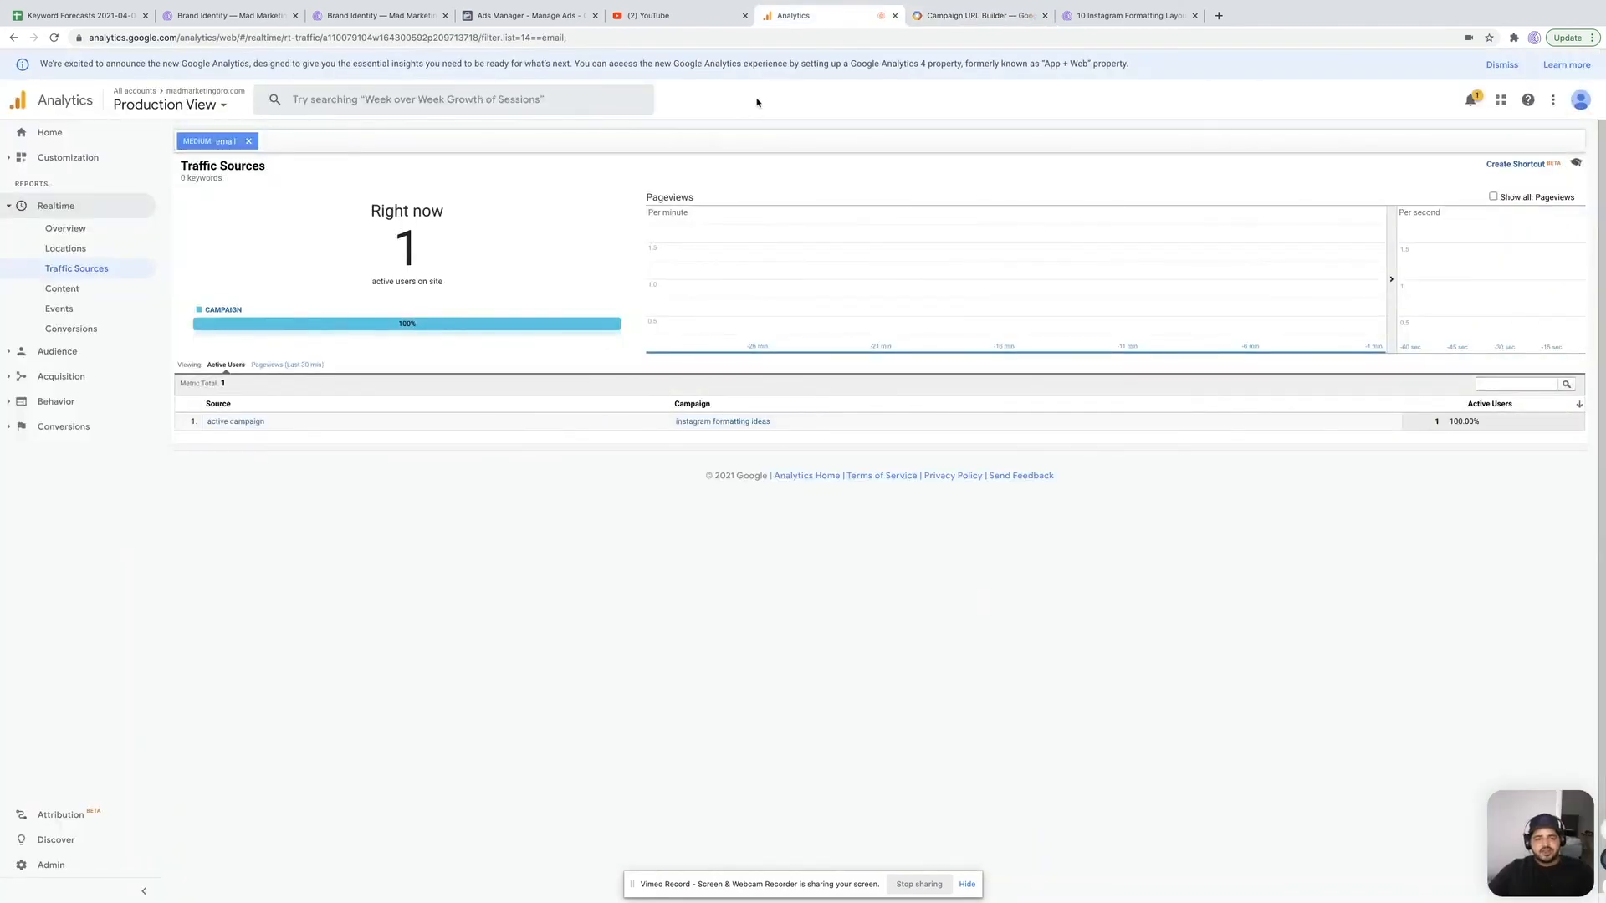